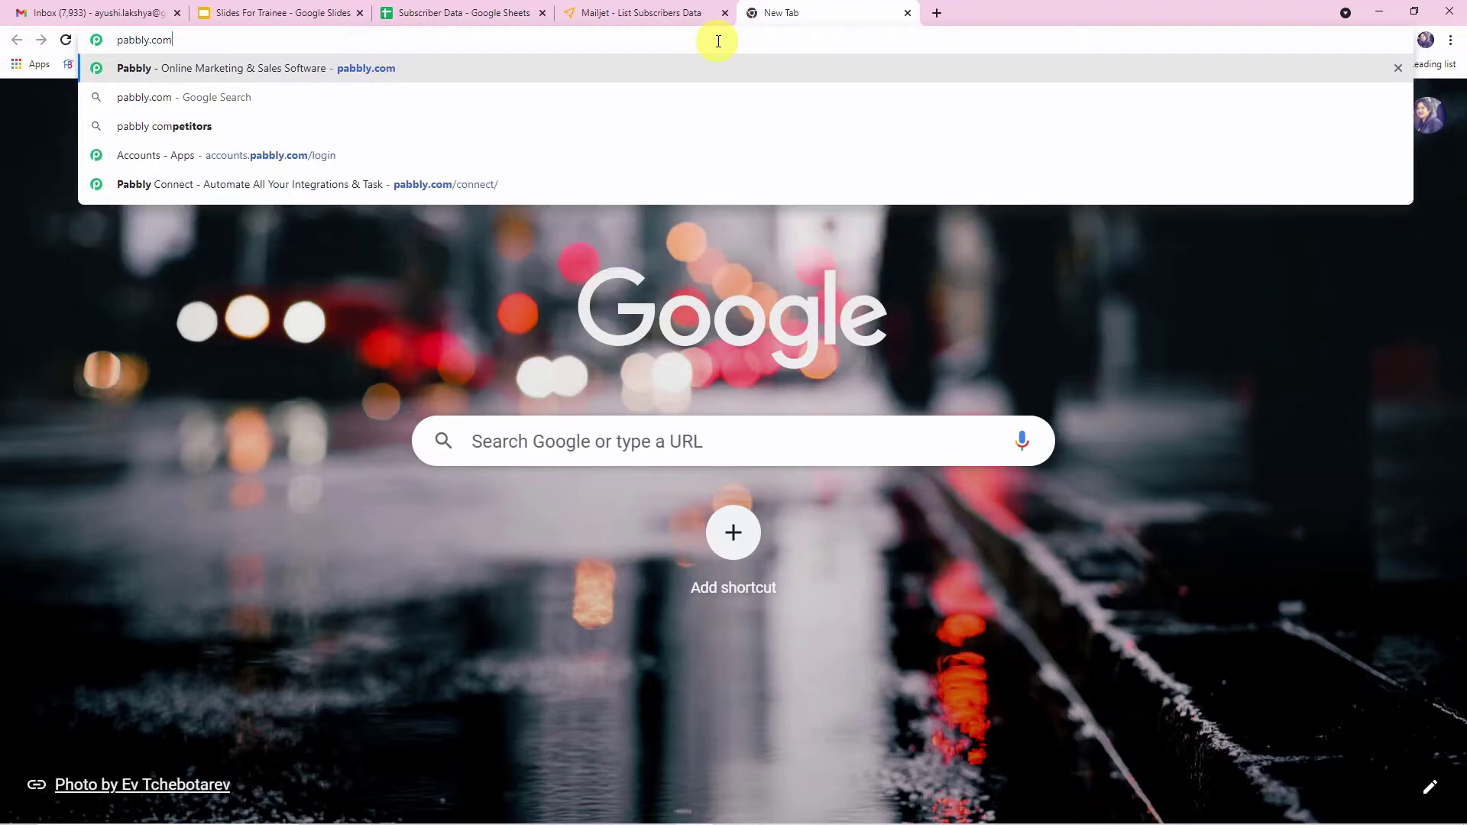
- Open pabbly.com and go to the Pabbly Connect product page
key(Return)
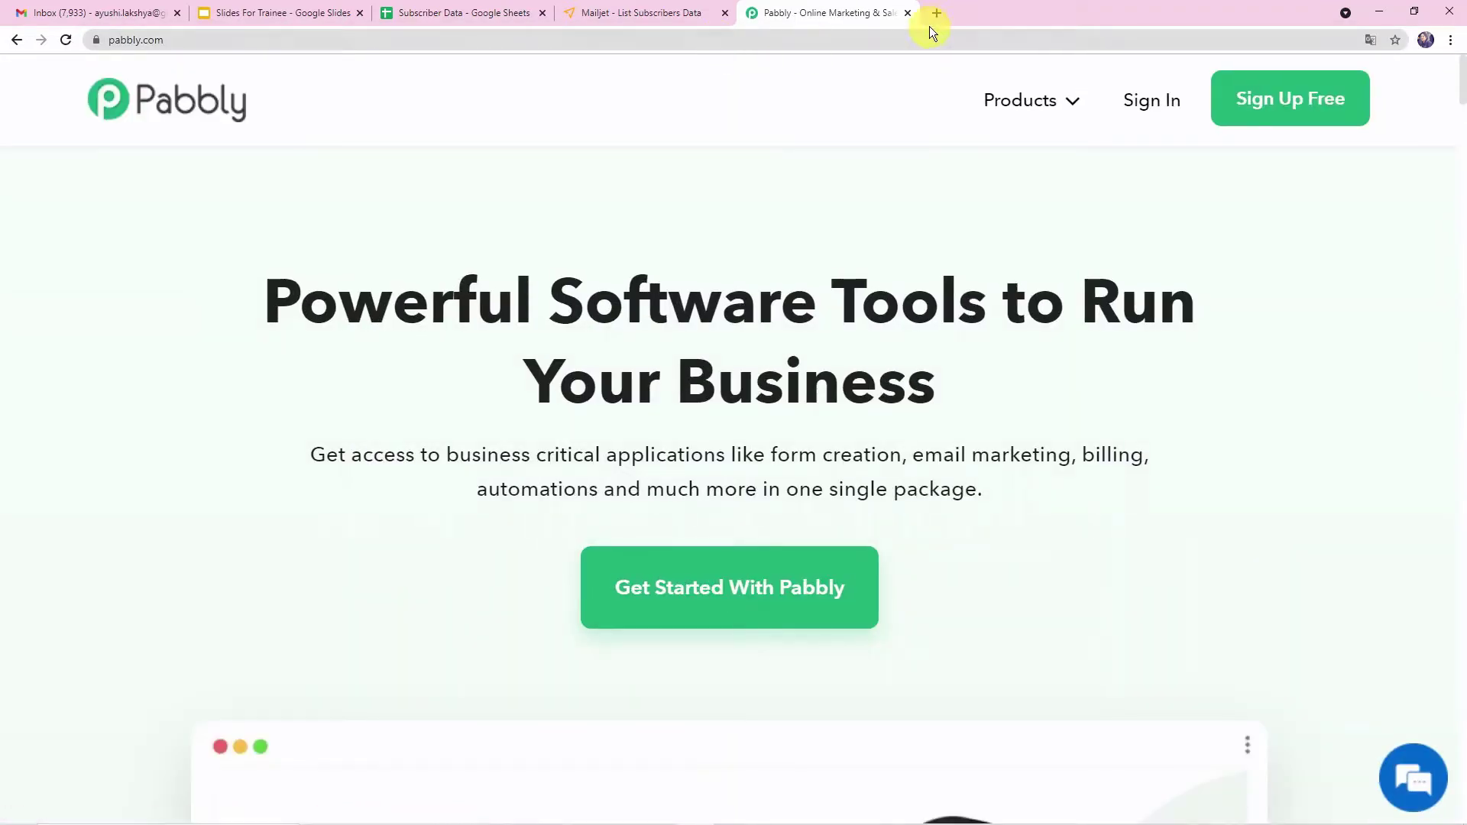
click(1034, 107)
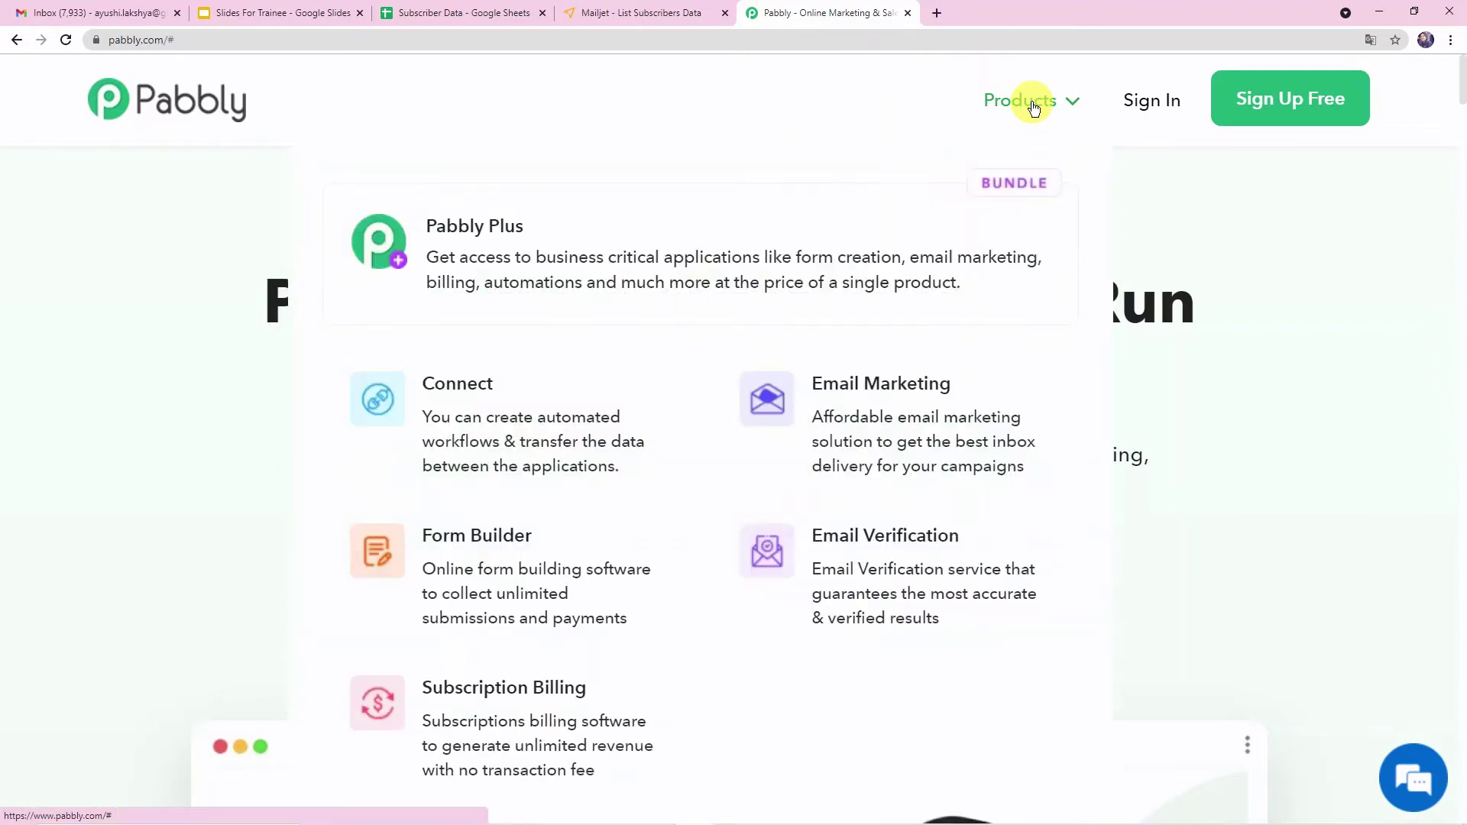
click(480, 397)
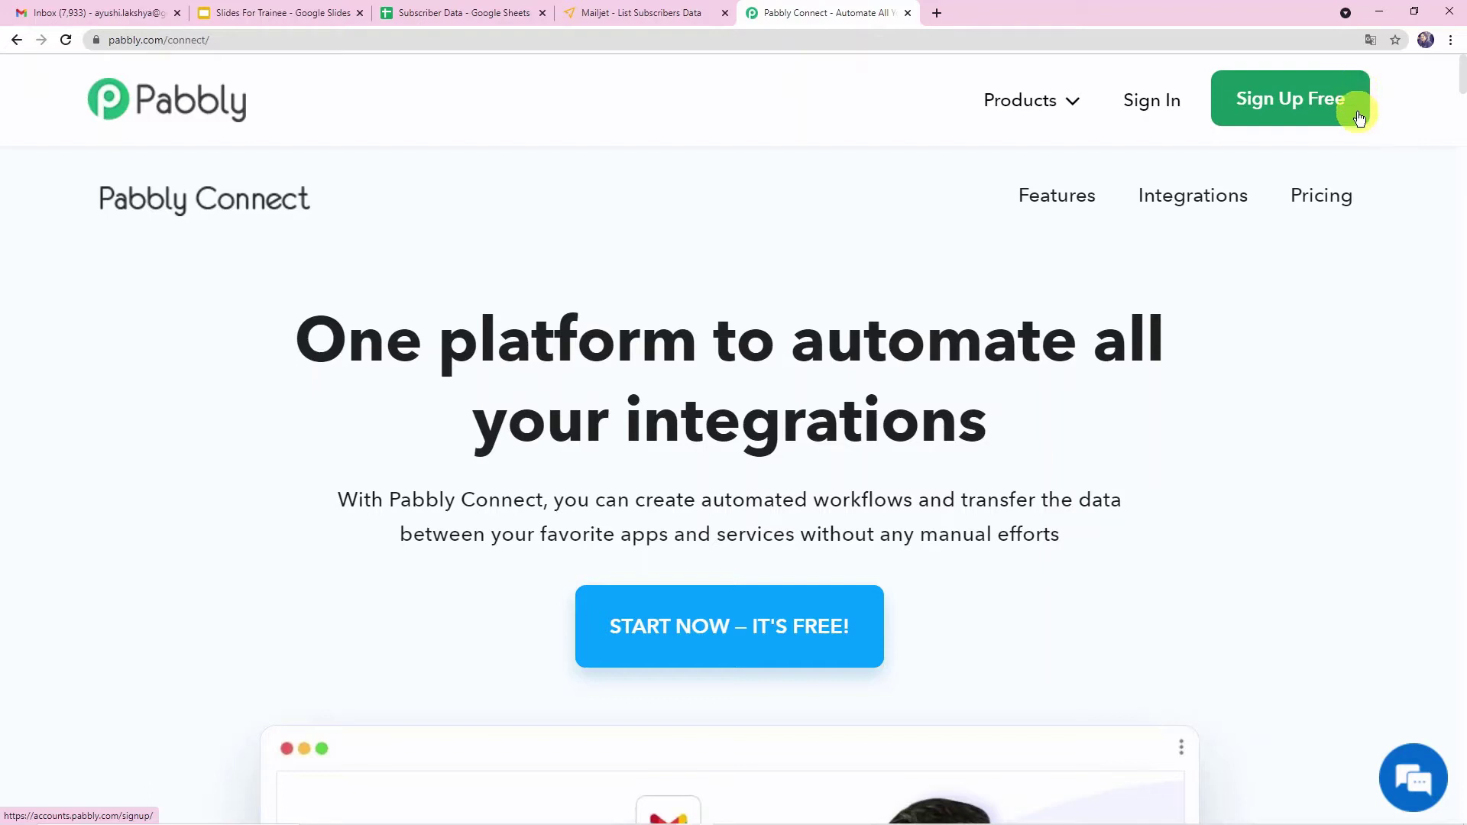
- Sign in to the Pabbly account and open the Connect app
click(1163, 113)
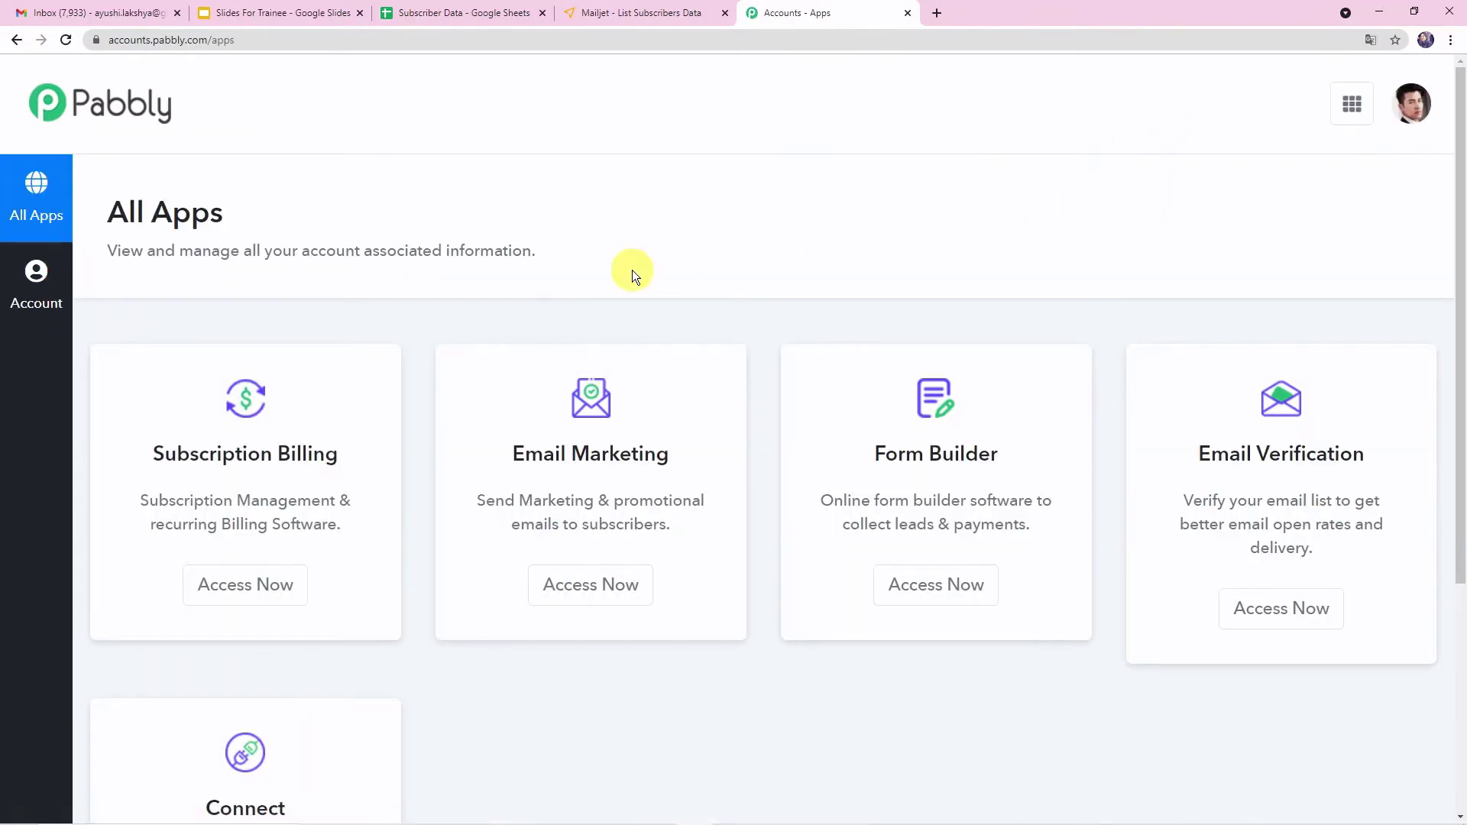
scroll(381, 561, down, 4)
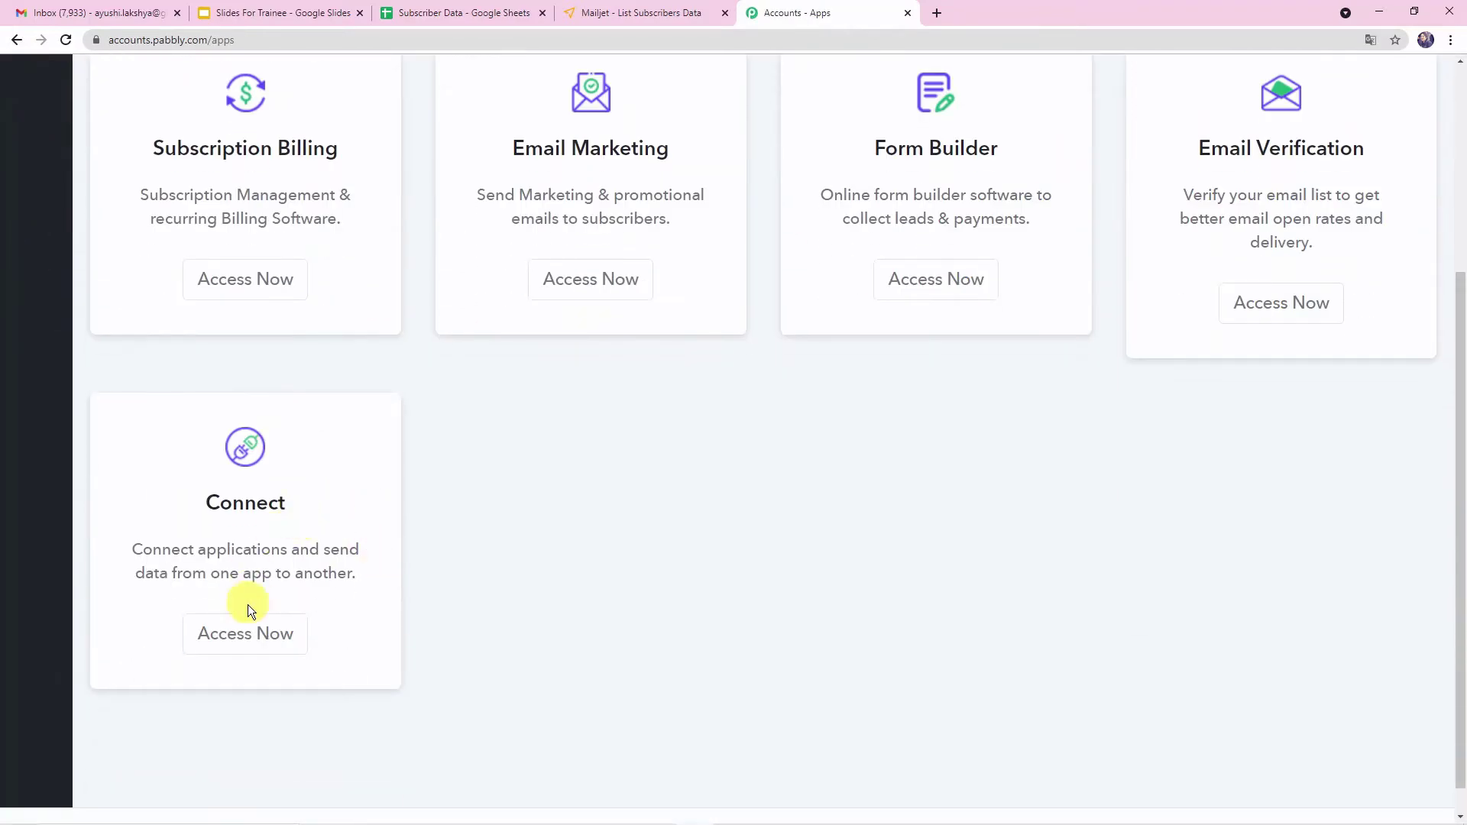
click(255, 646)
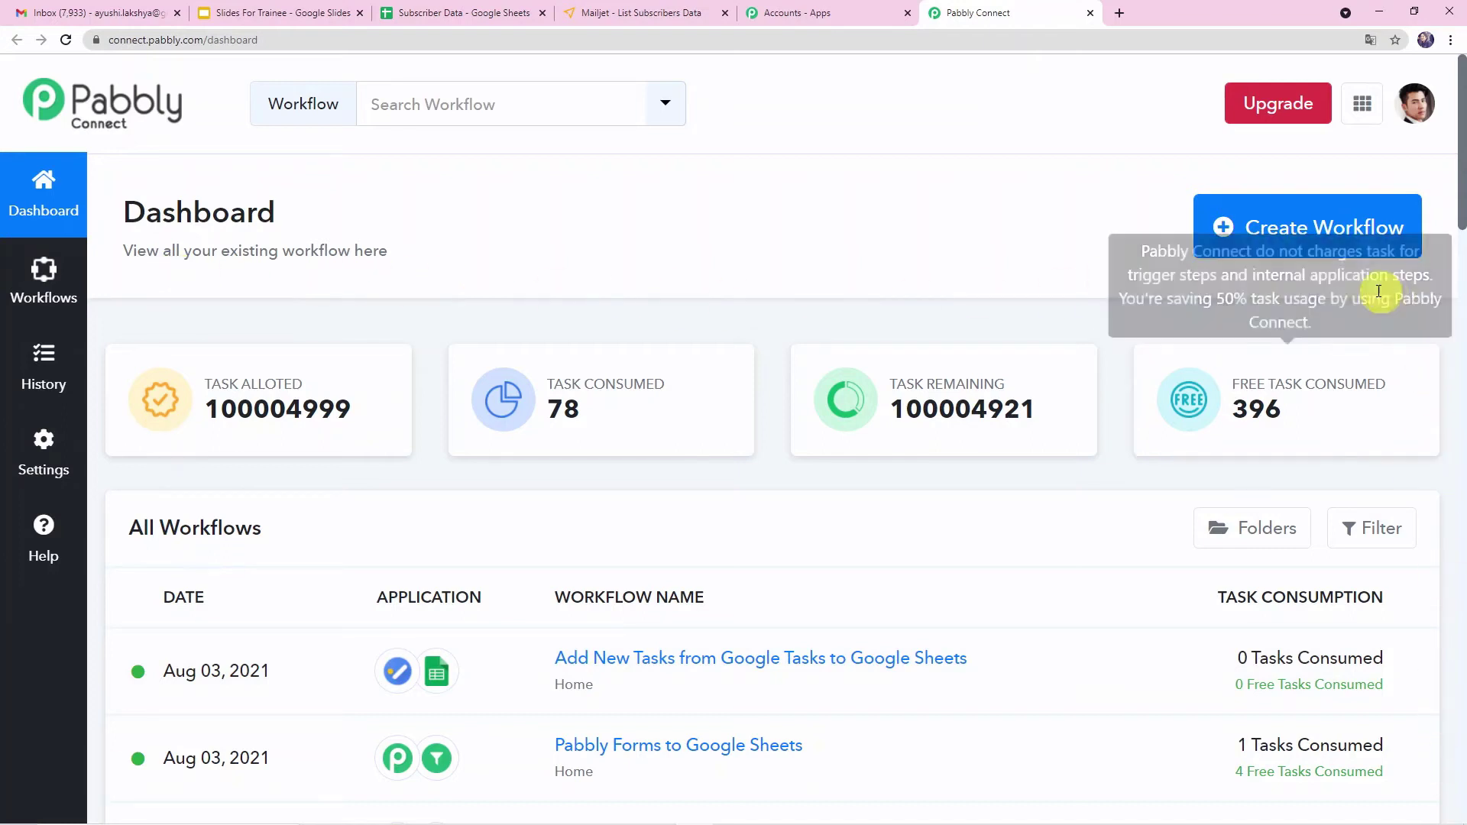
- Create a new workflow named "Google Sheets to Mailjet"
click(1276, 242)
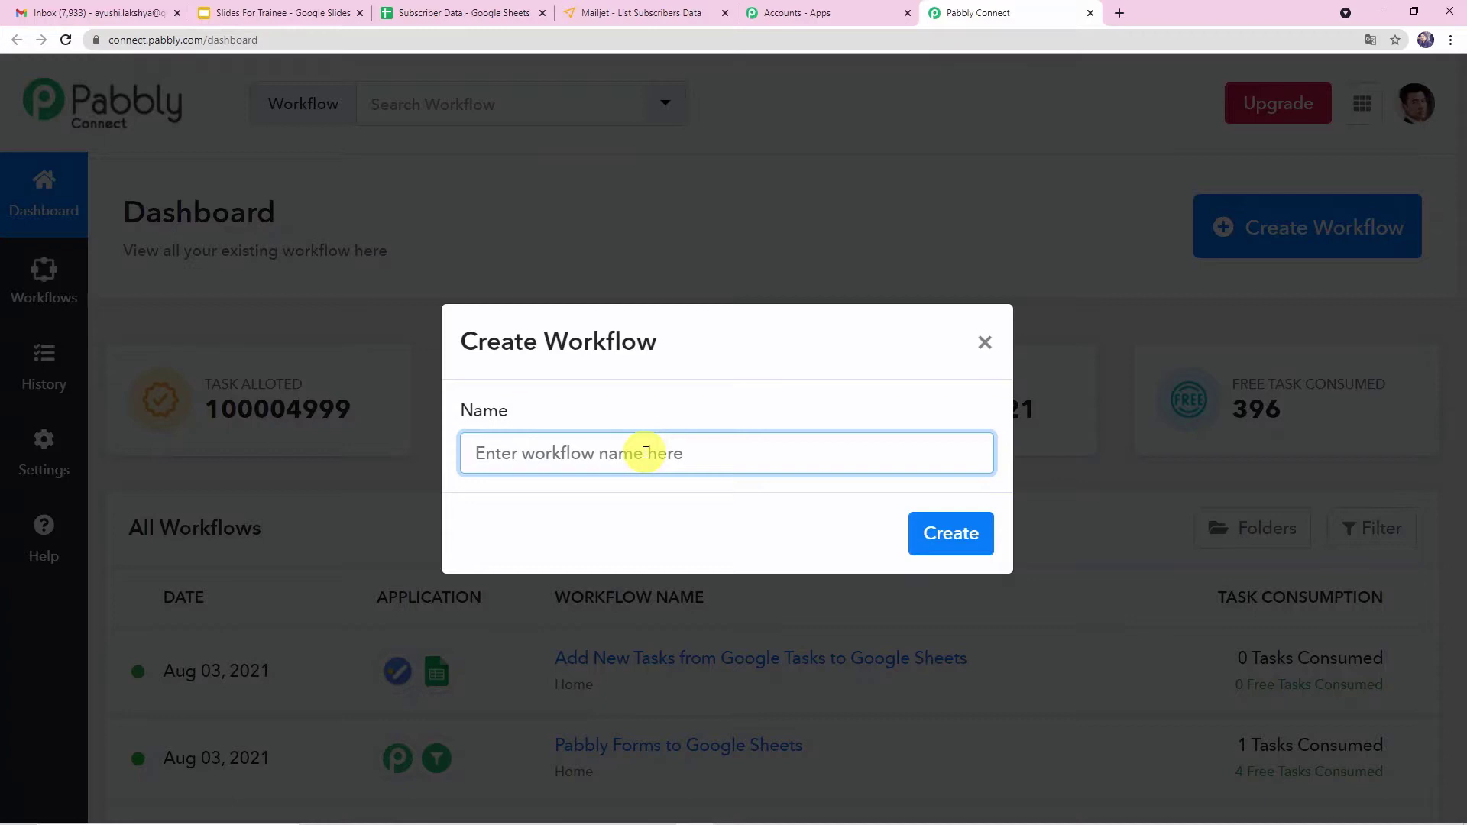
text(Google)
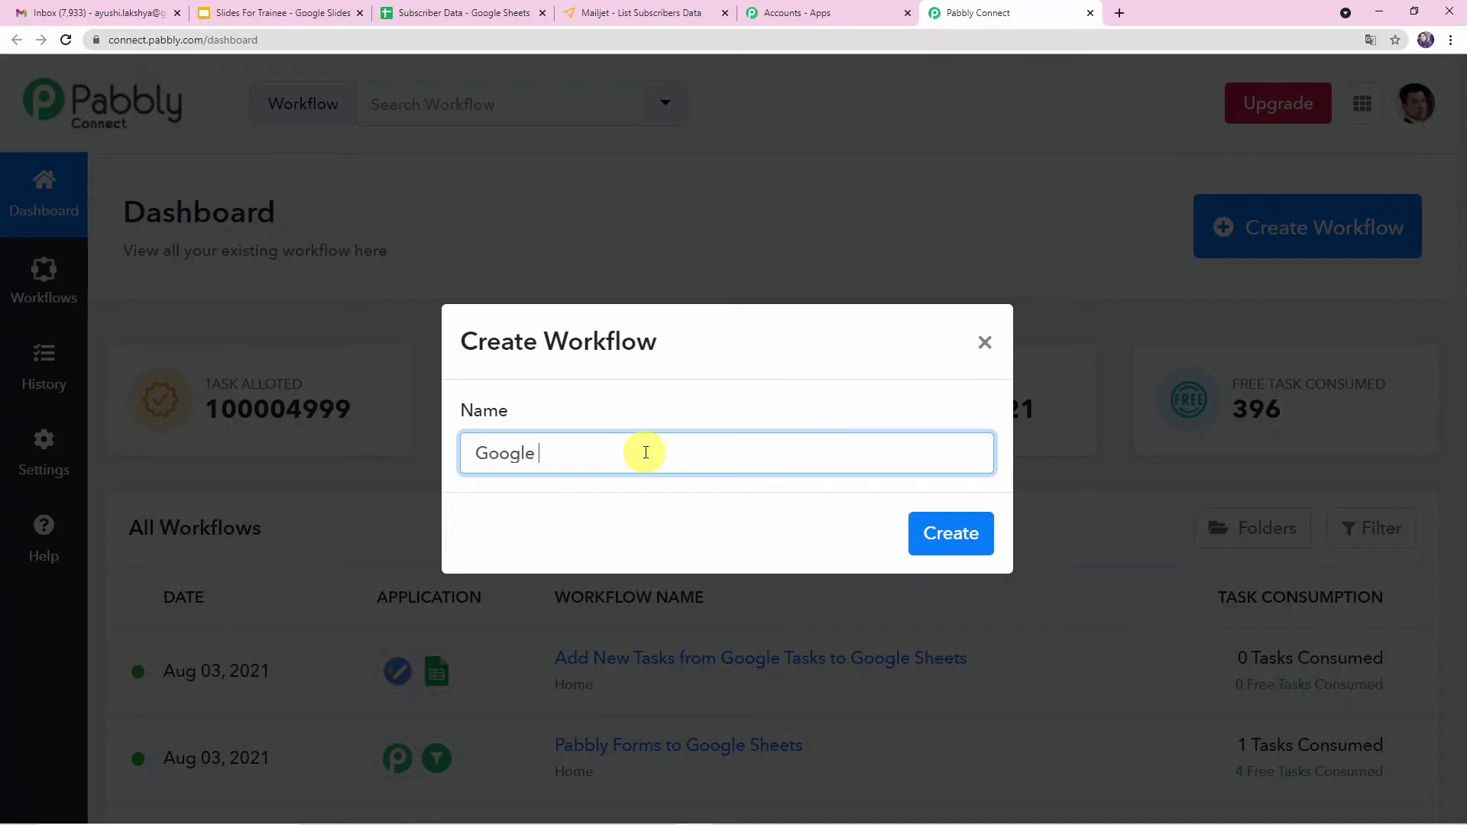
text( Sheets to Mailjet)
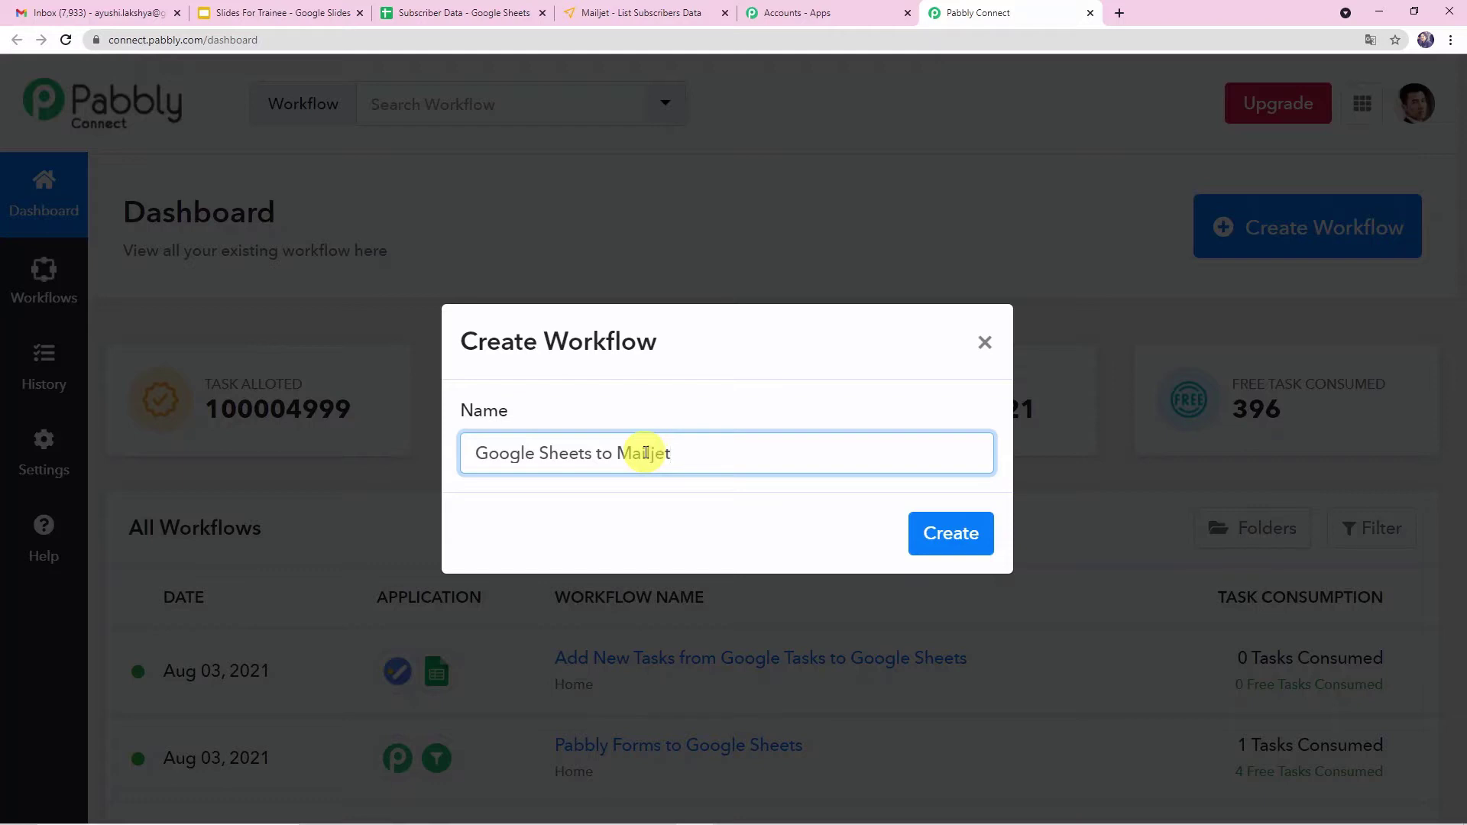
click(936, 535)
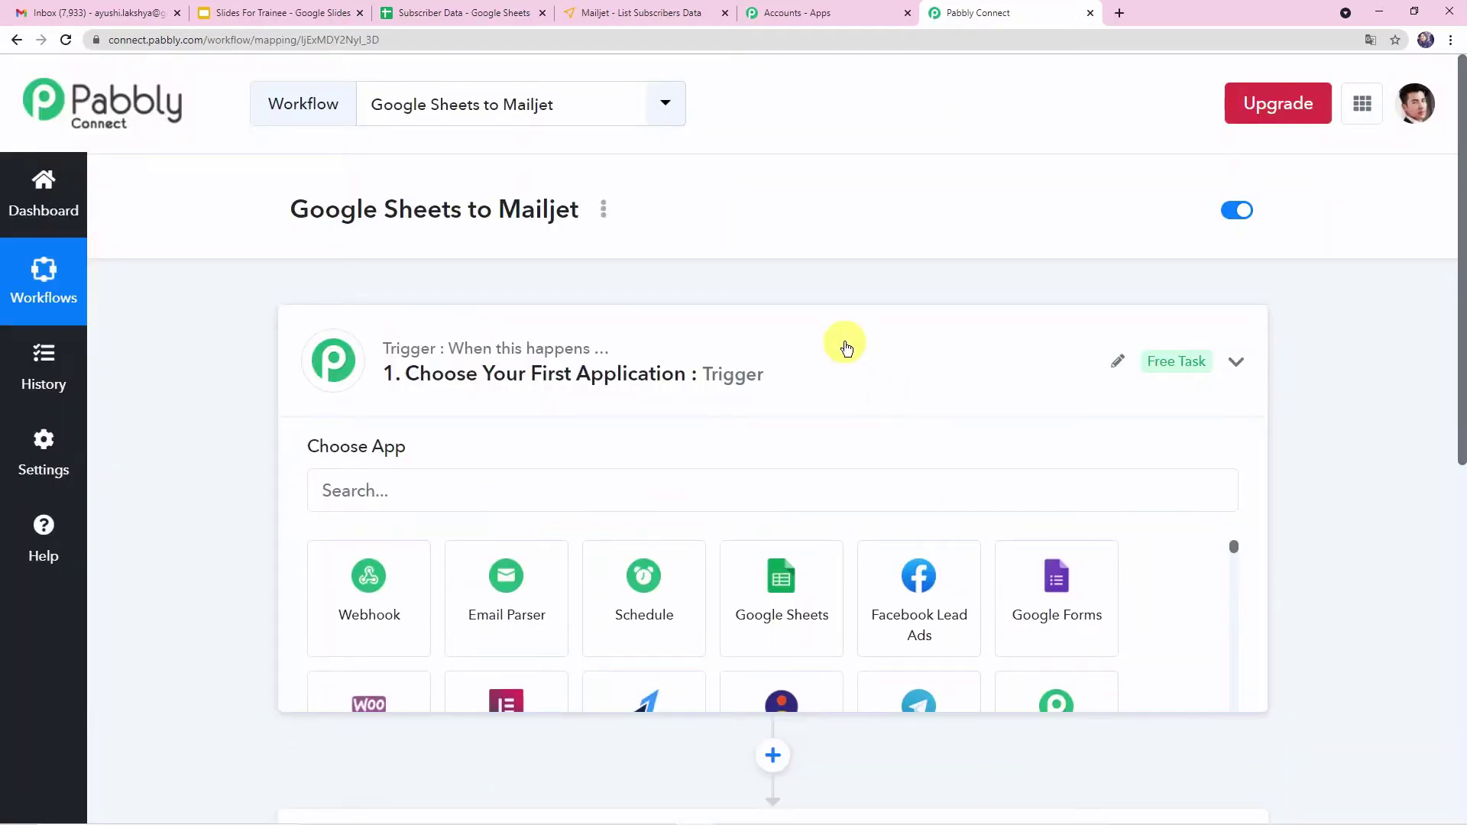
- Choose Google Sheets as the workflow's trigger application
click(847, 349)
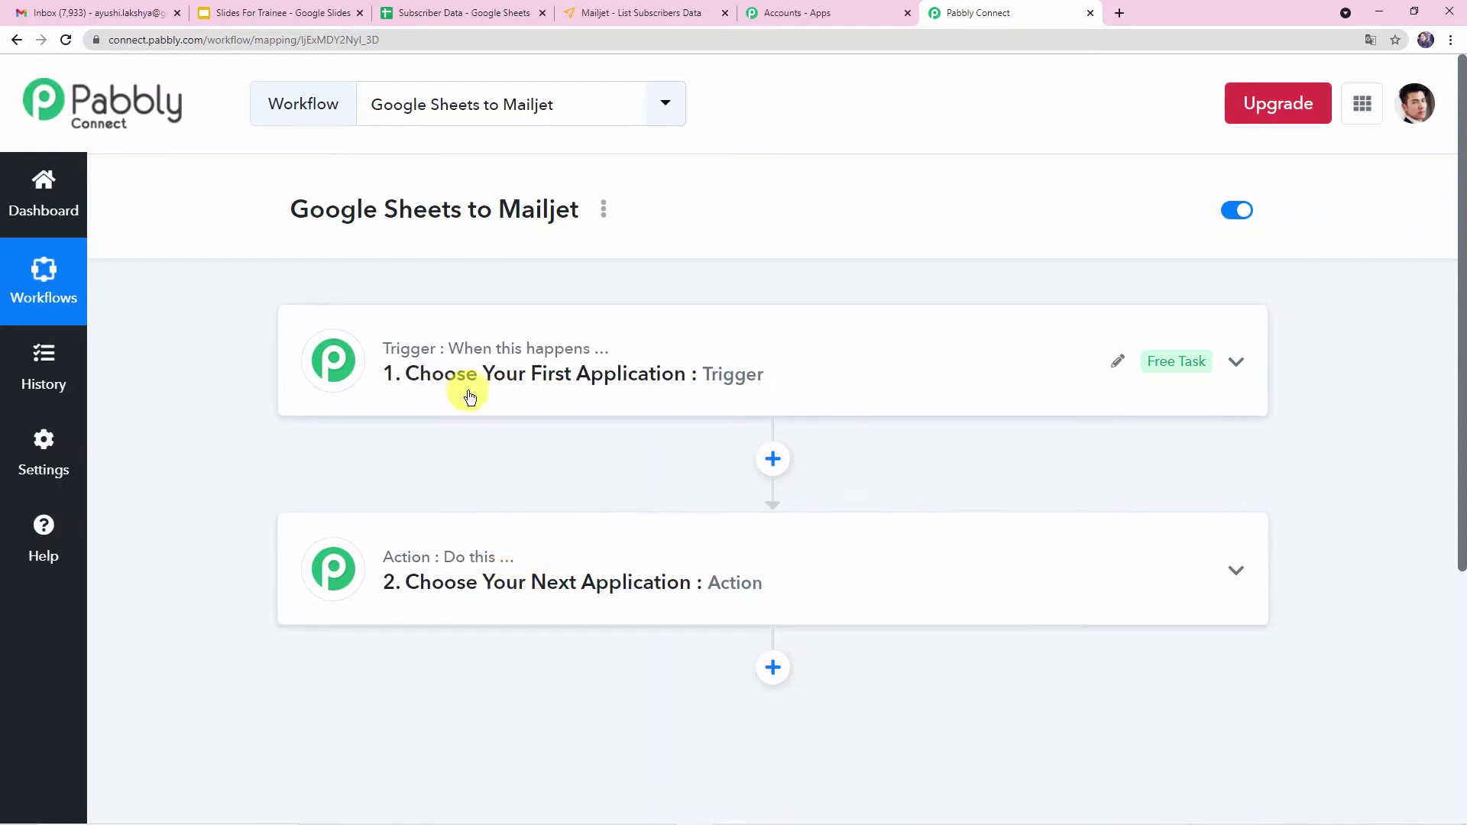
mouse_move(471, 557)
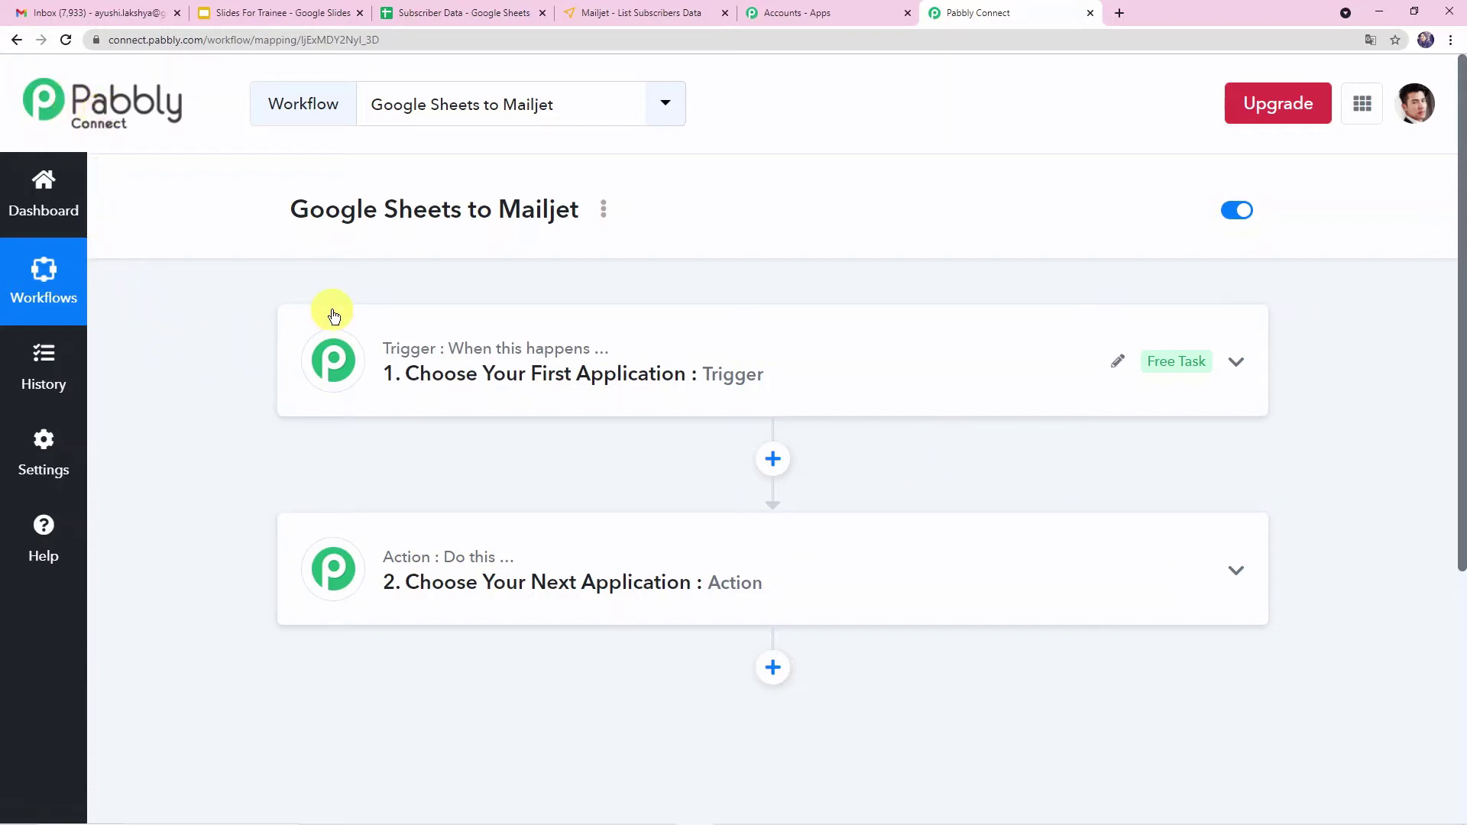
mouse_move(419, 348)
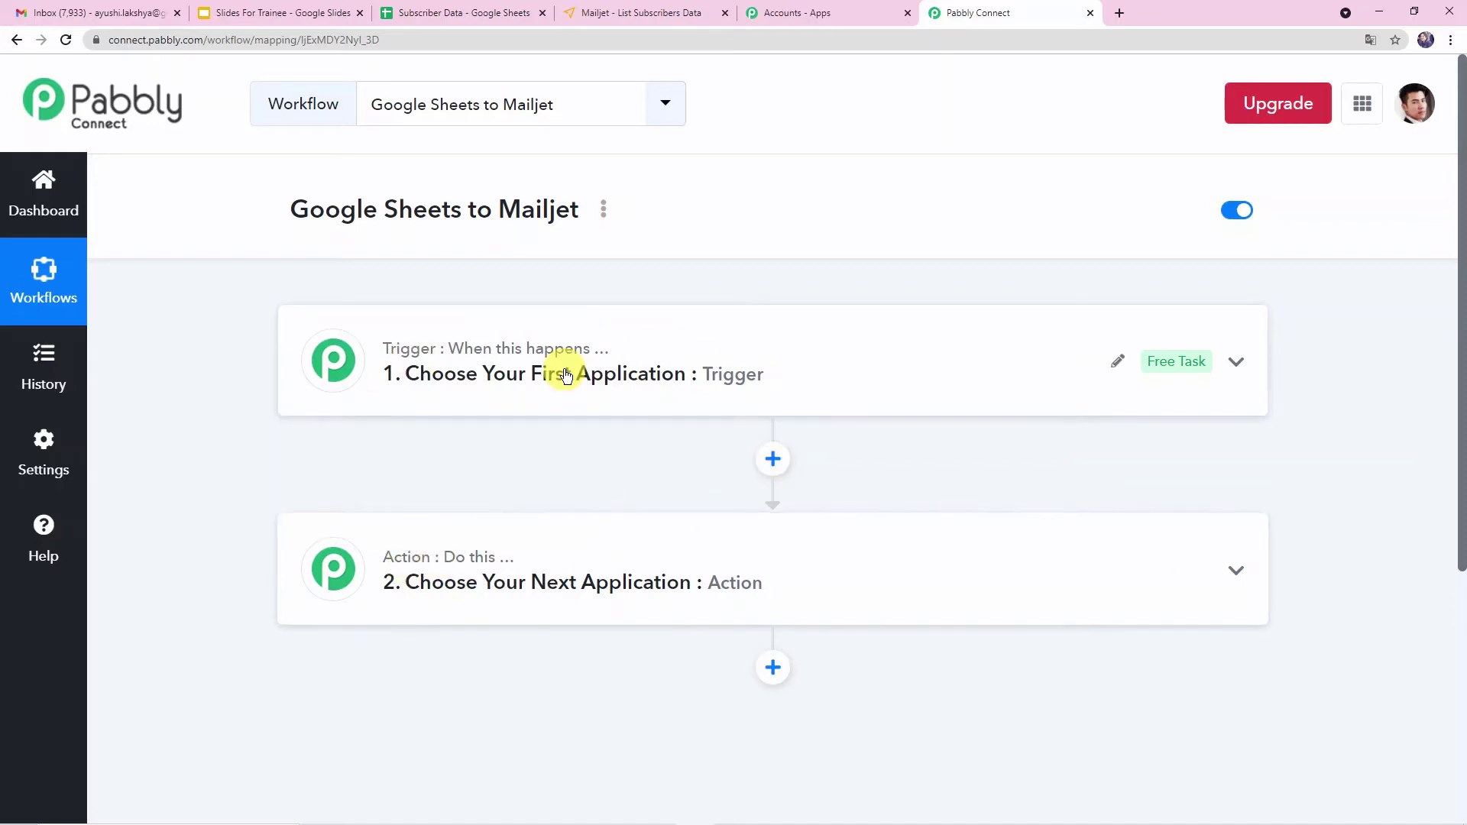
mouse_move(492, 351)
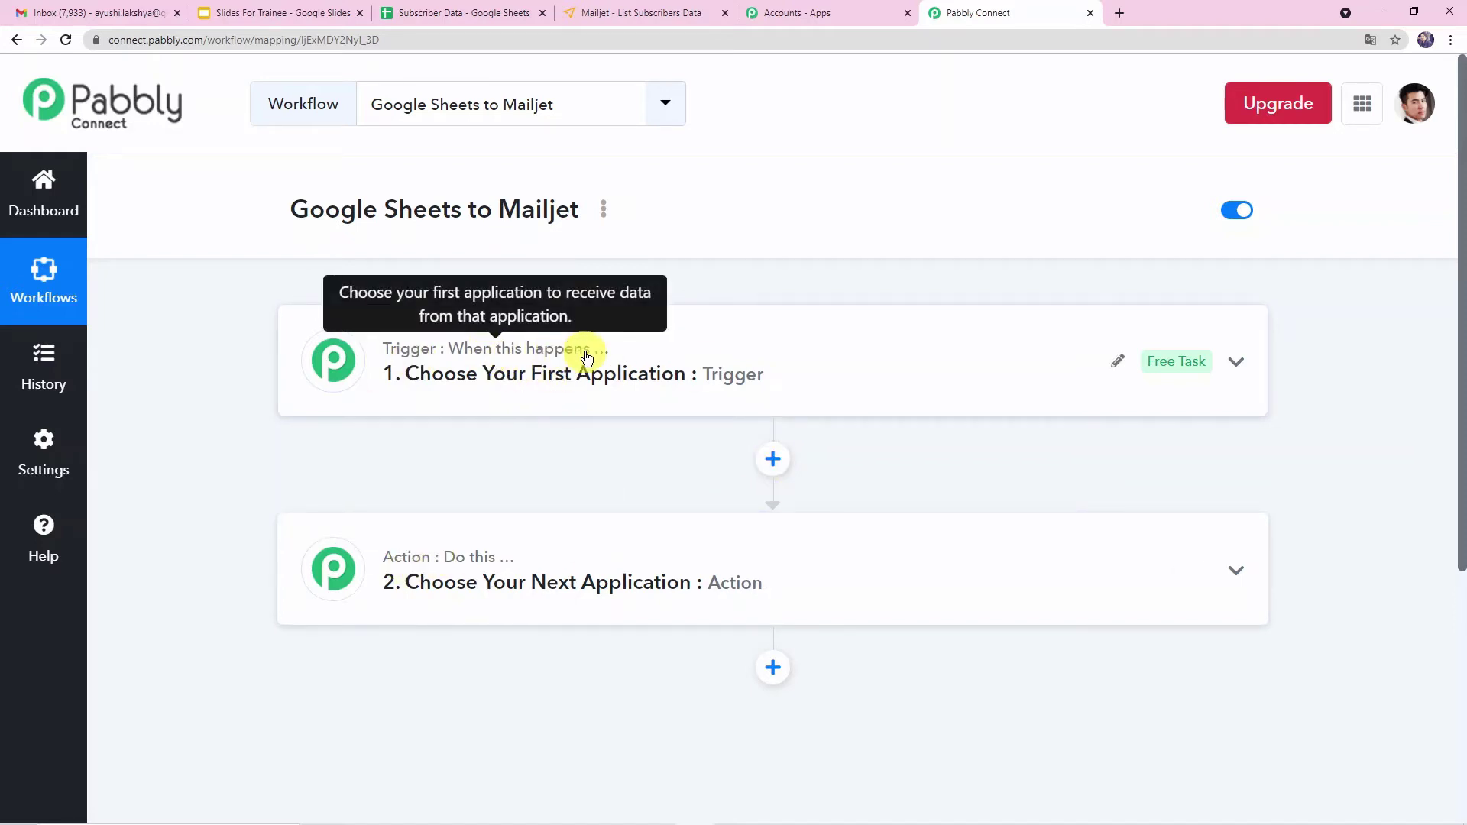
mouse_move(403, 569)
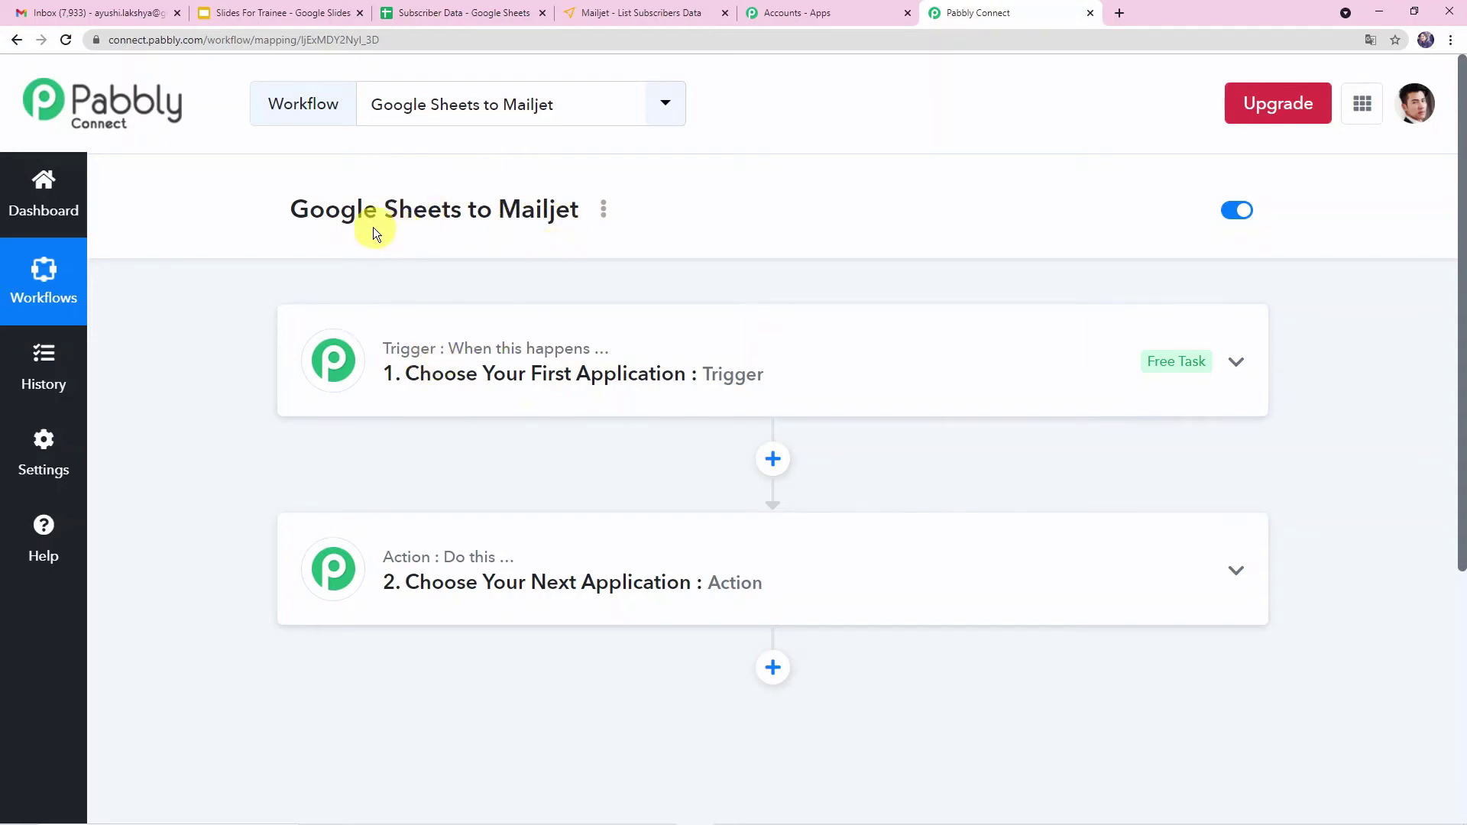
click(709, 335)
click(504, 501)
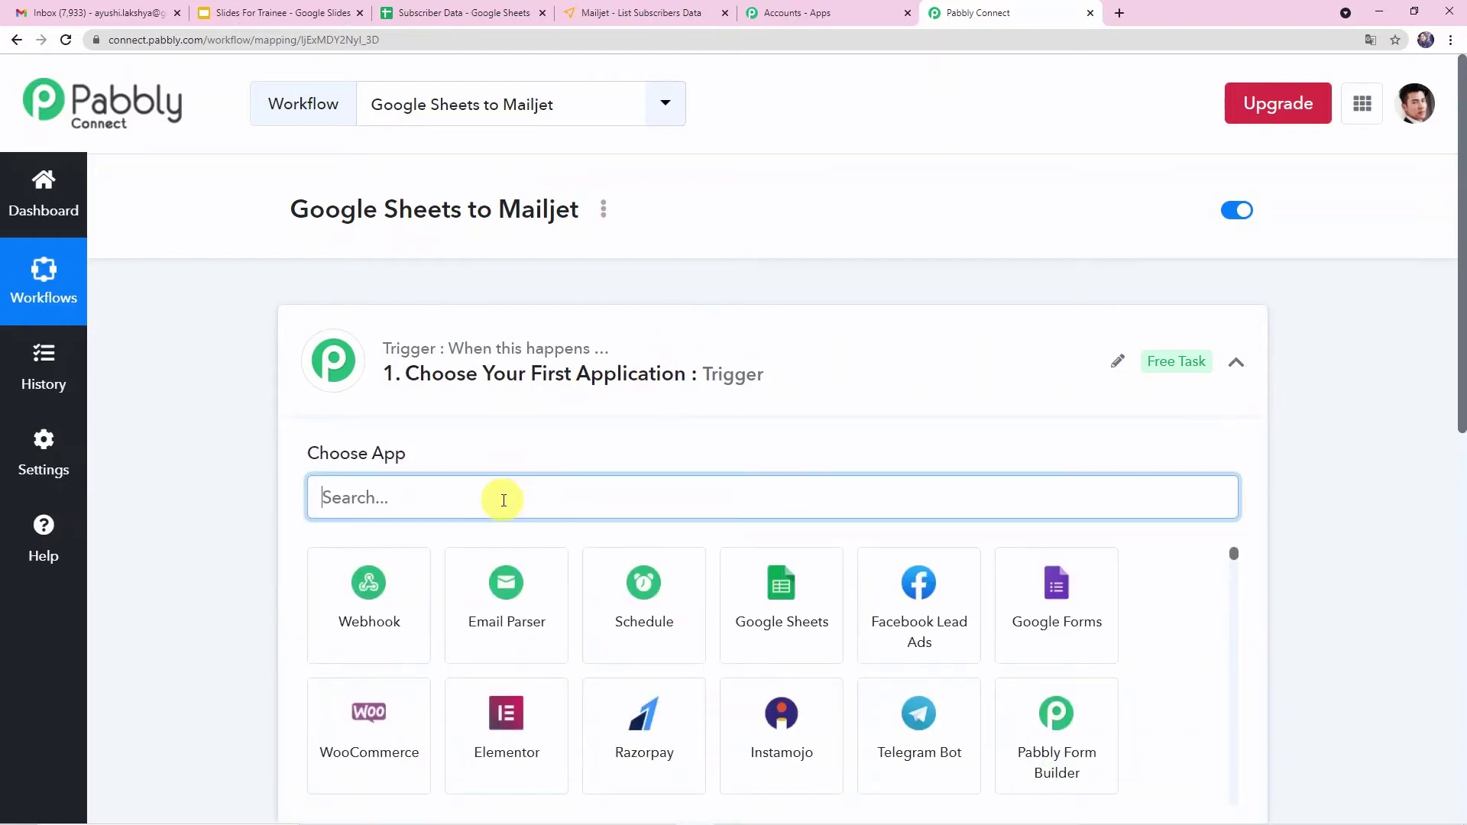
text(Googl)
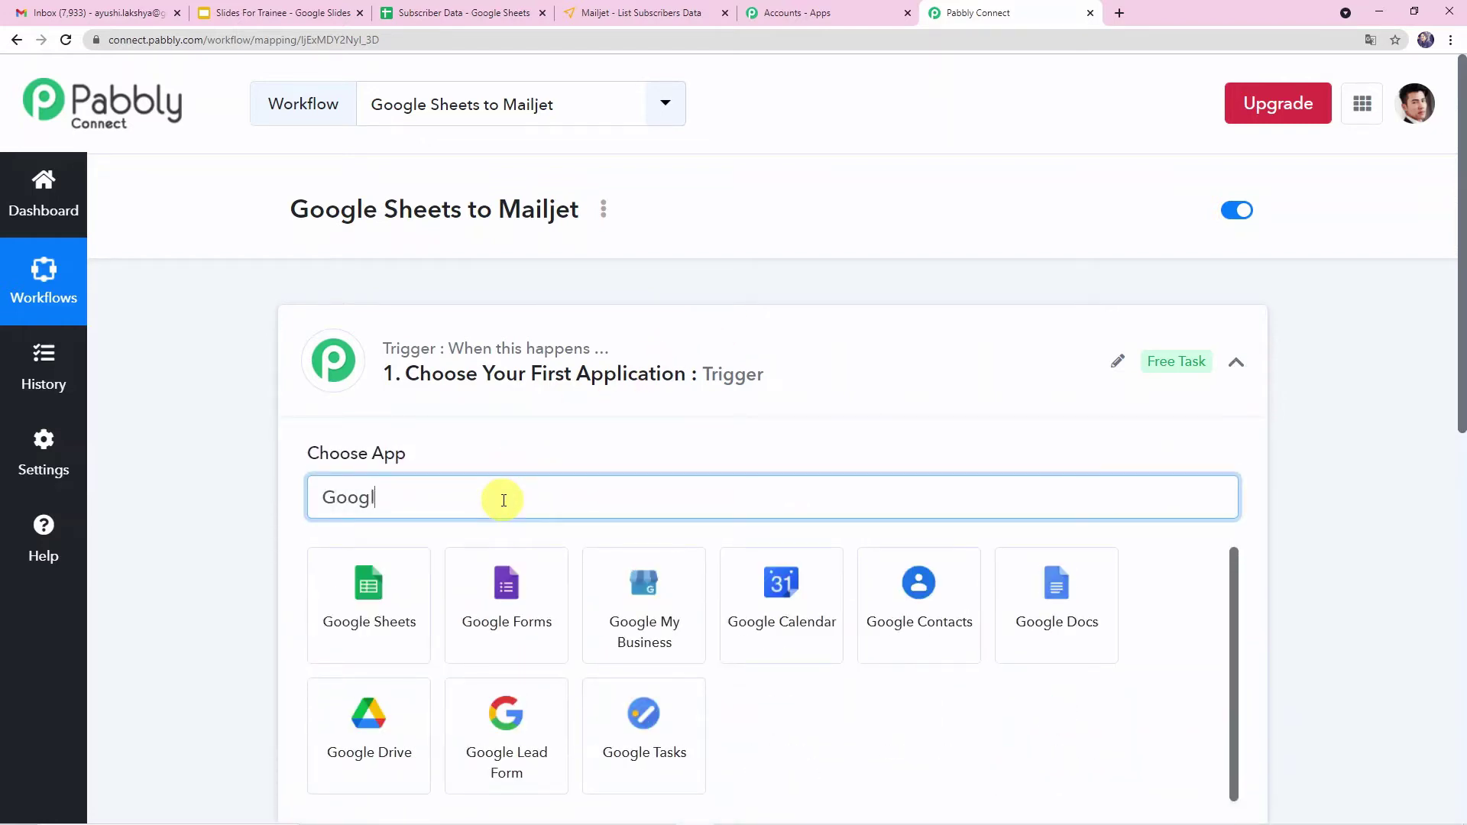
click(365, 599)
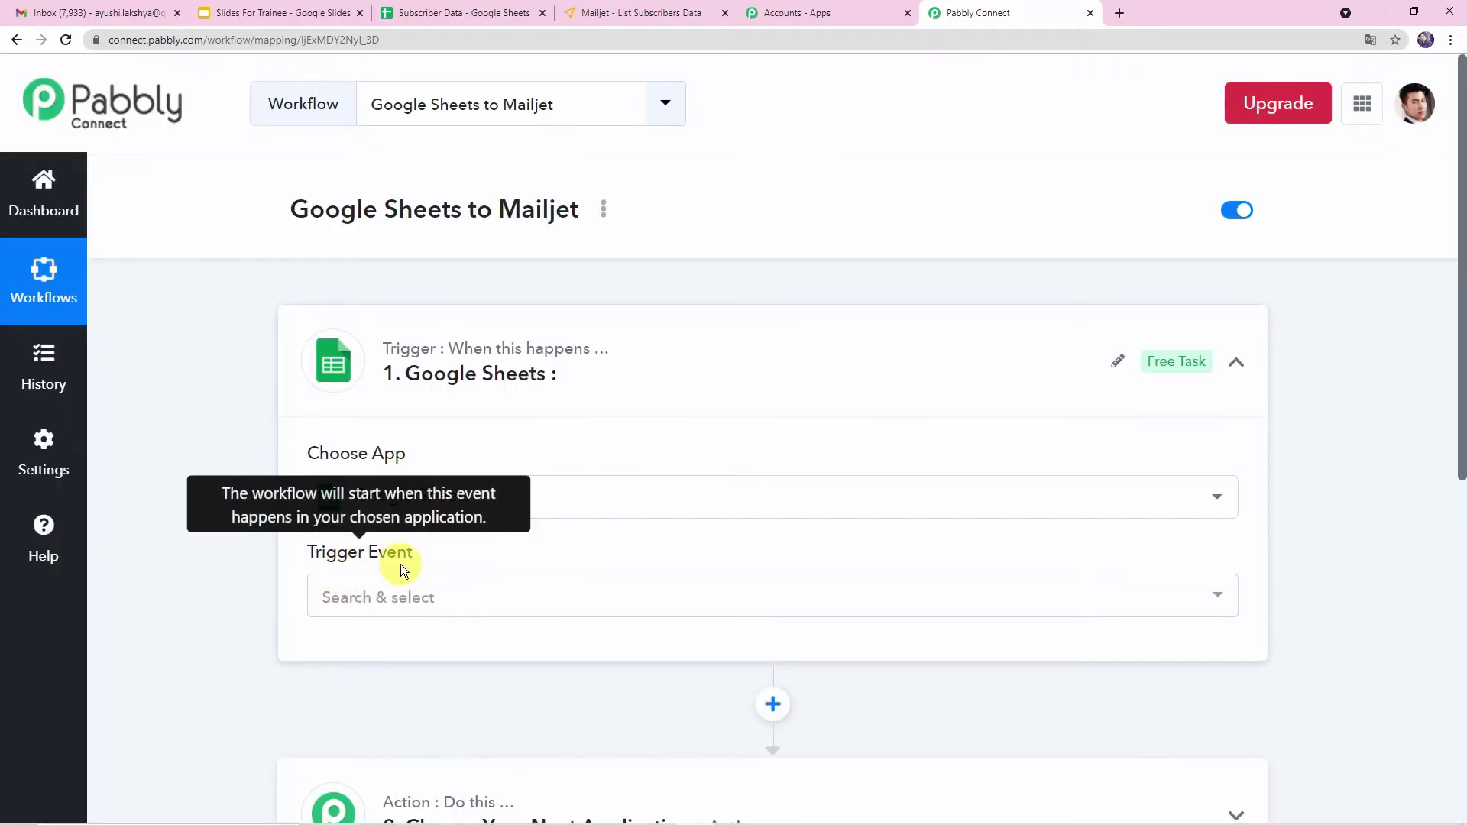
- Set the trigger event to New Spreadsheet Row
click(554, 607)
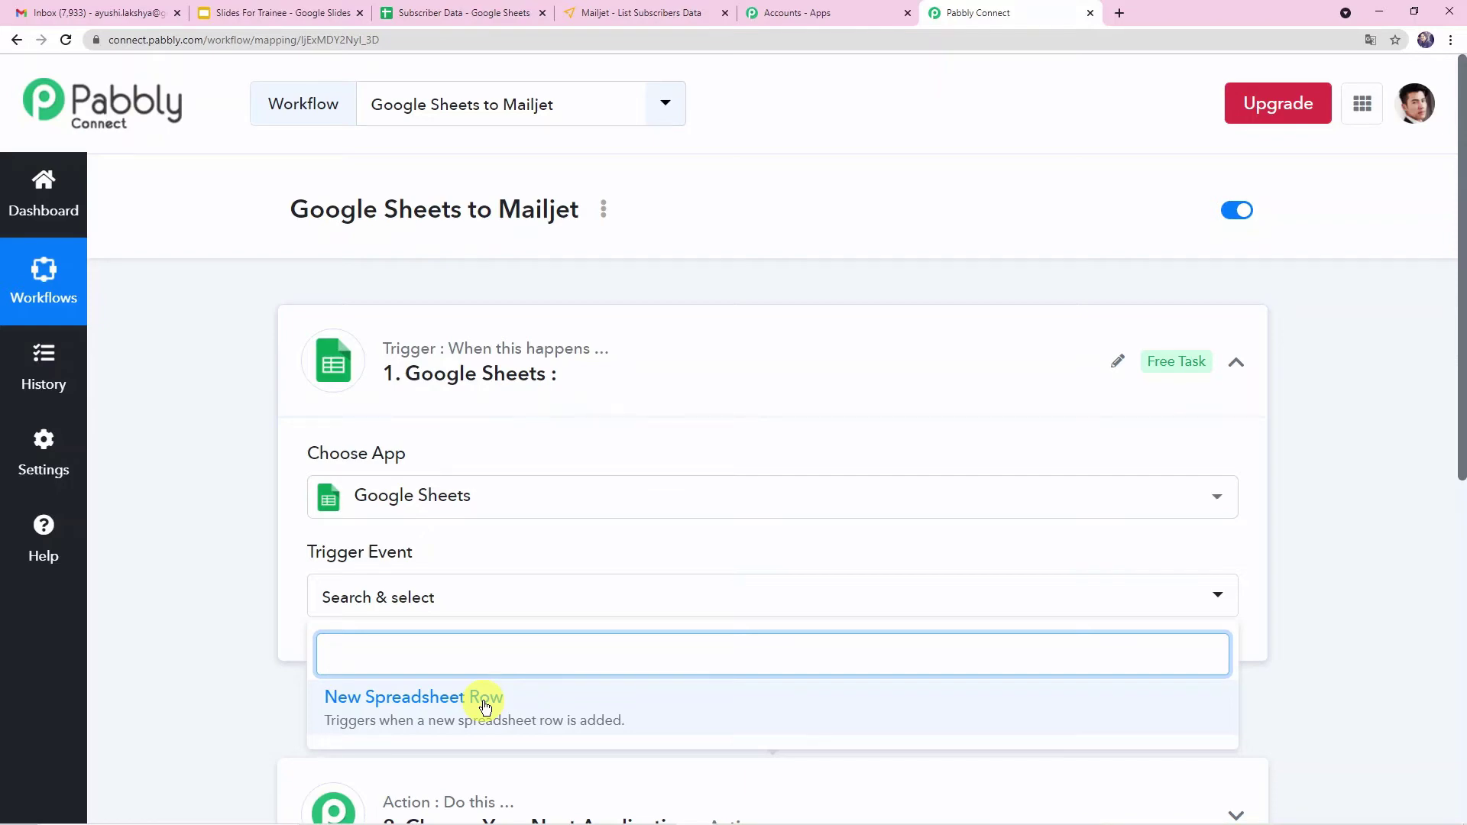
click(485, 707)
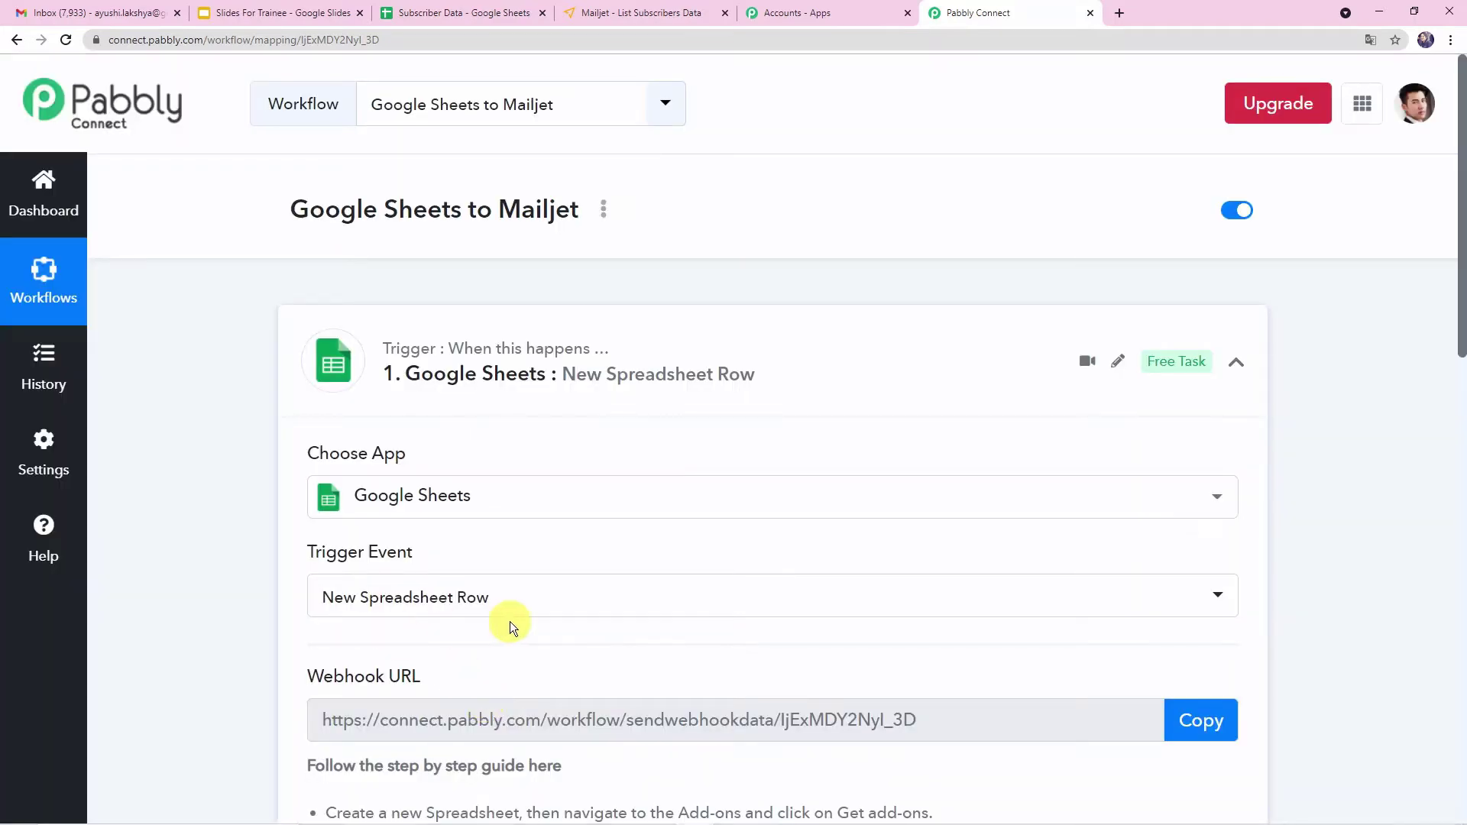
scroll(837, 613, down, 4)
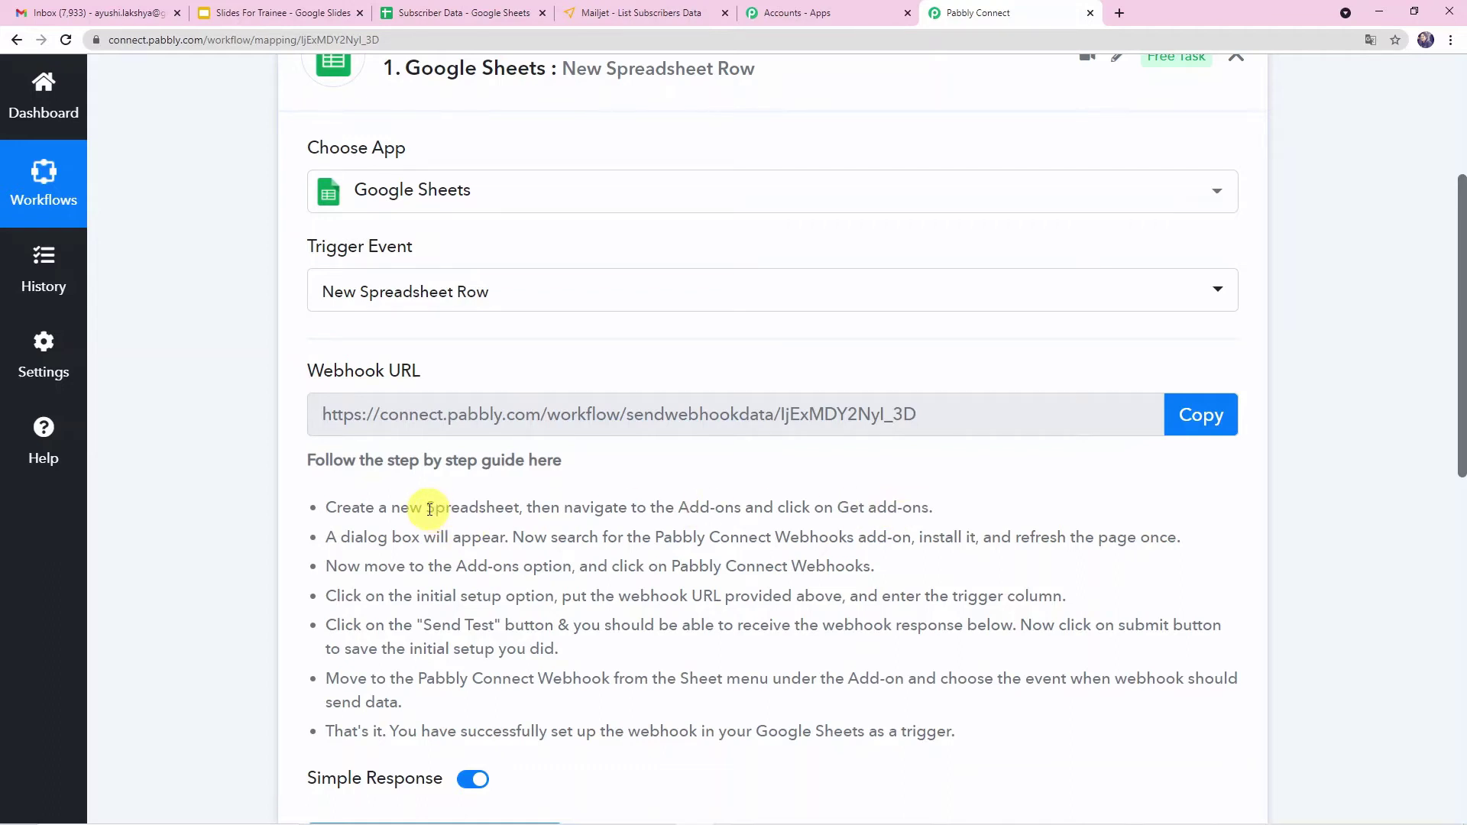
- Create a new blank Google spreadsheet and name it "Customer Data"
click(467, 13)
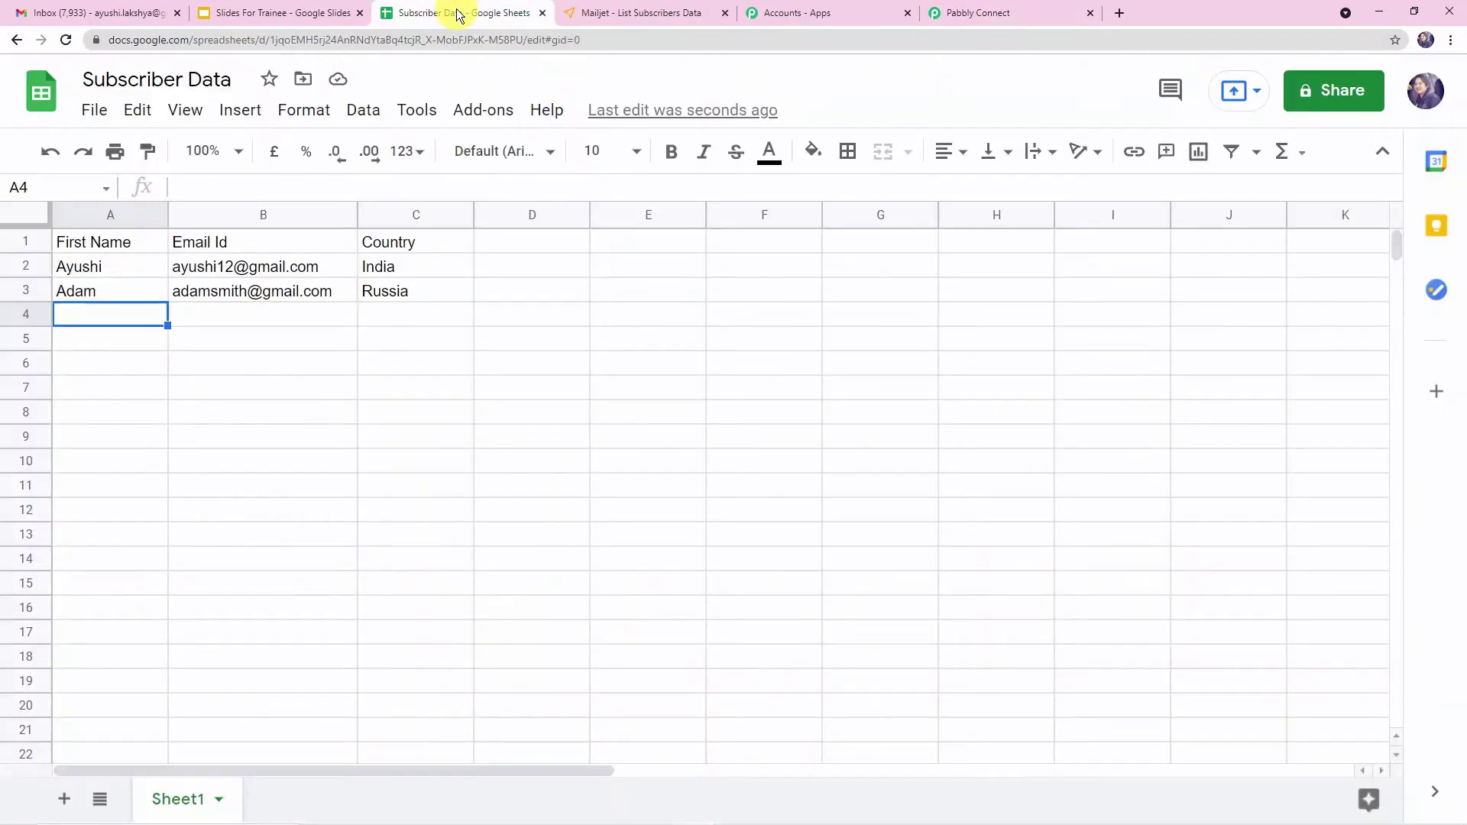
click(42, 98)
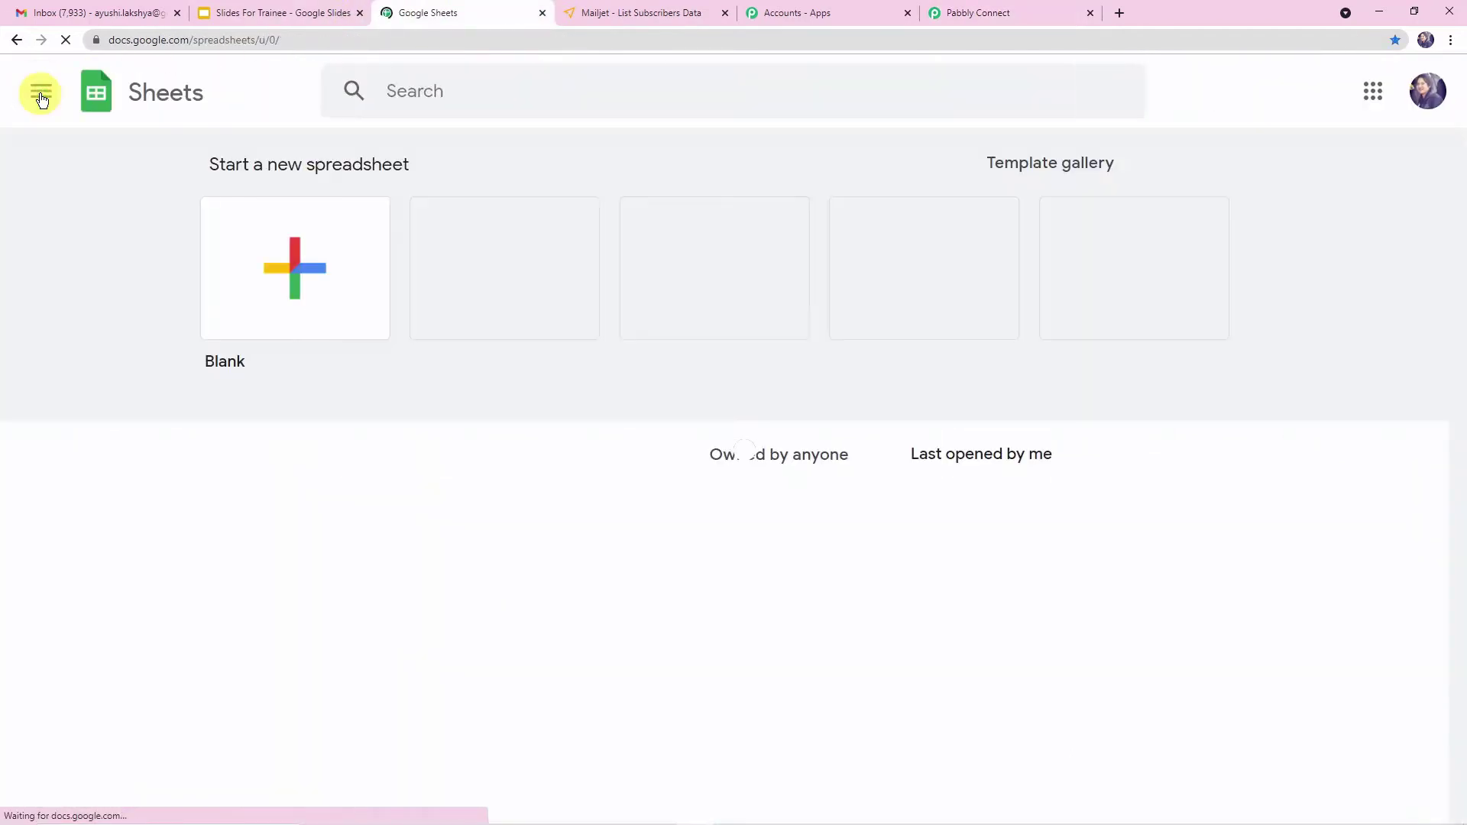
click(305, 272)
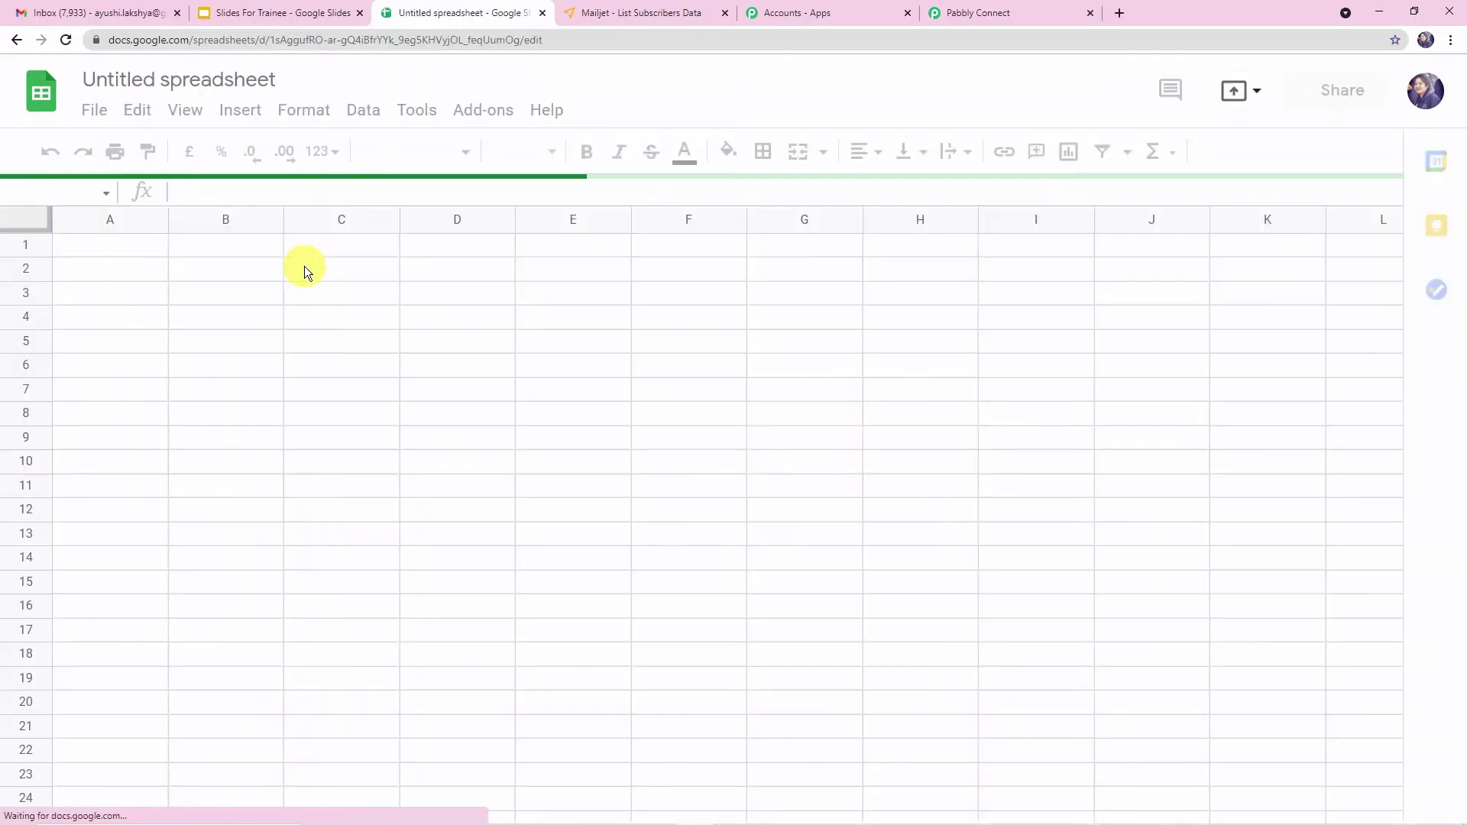
click(276, 81)
text(C)
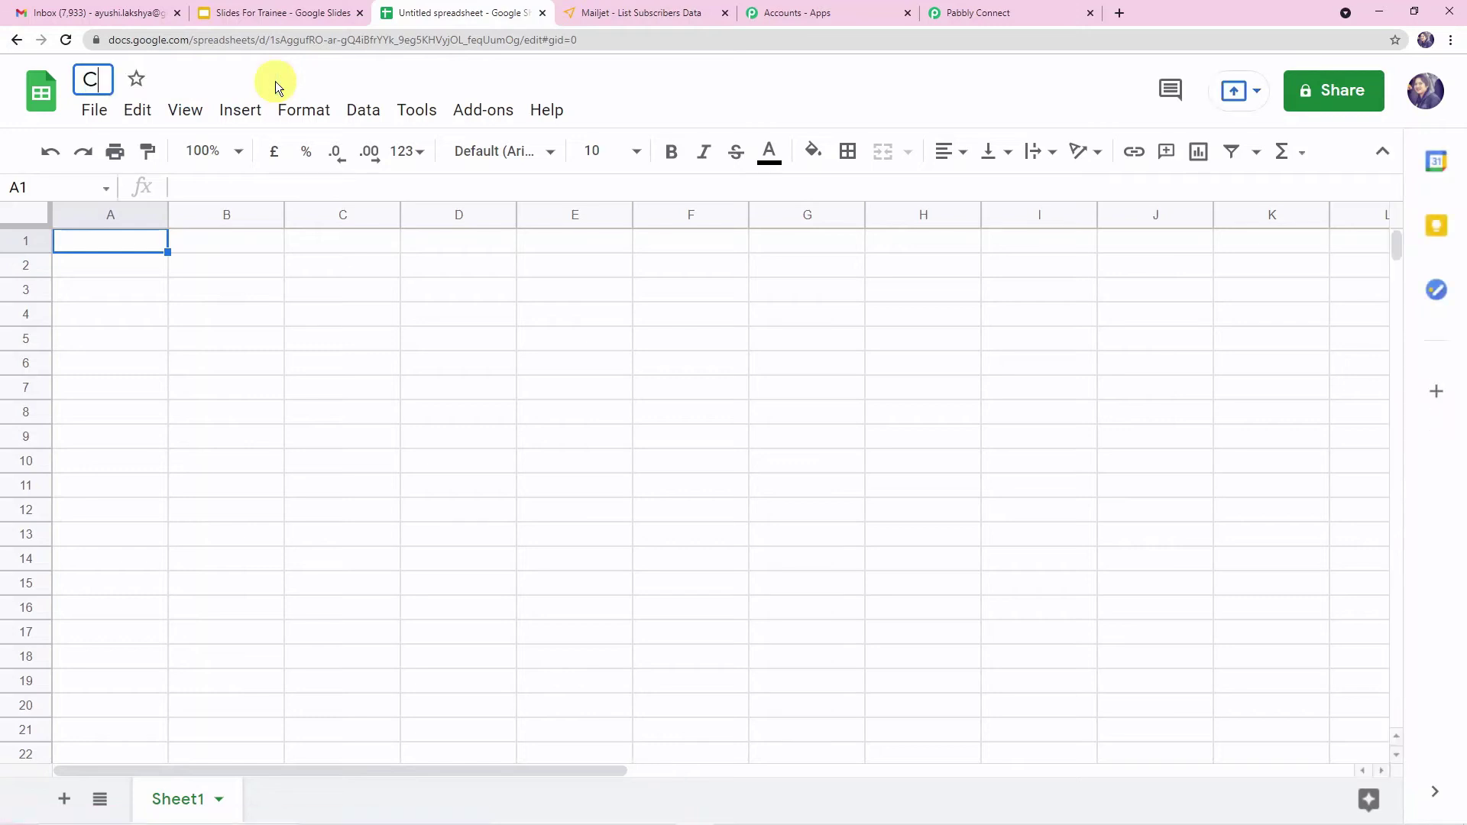
text(ustomer )
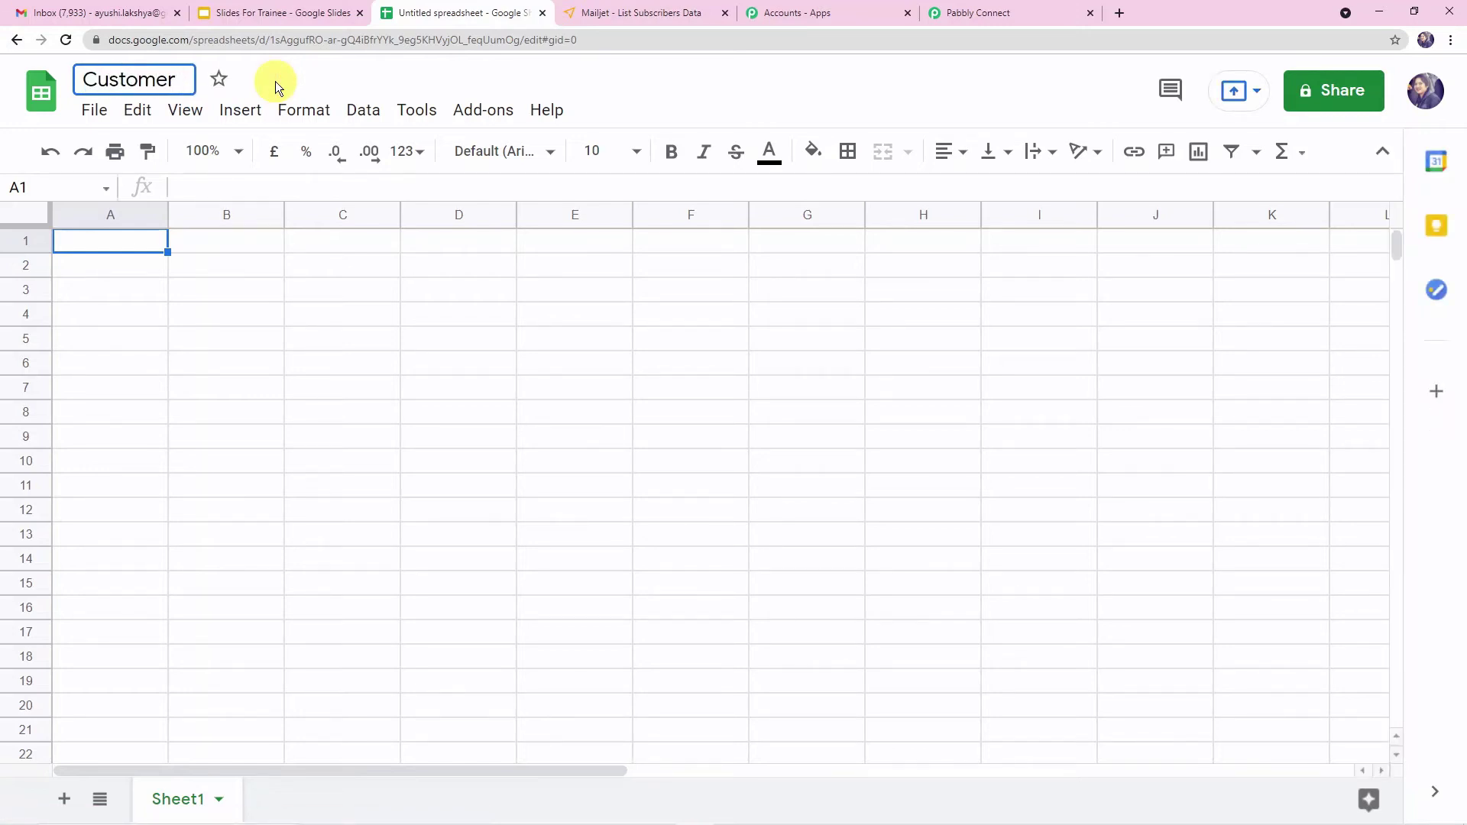
text(Data)
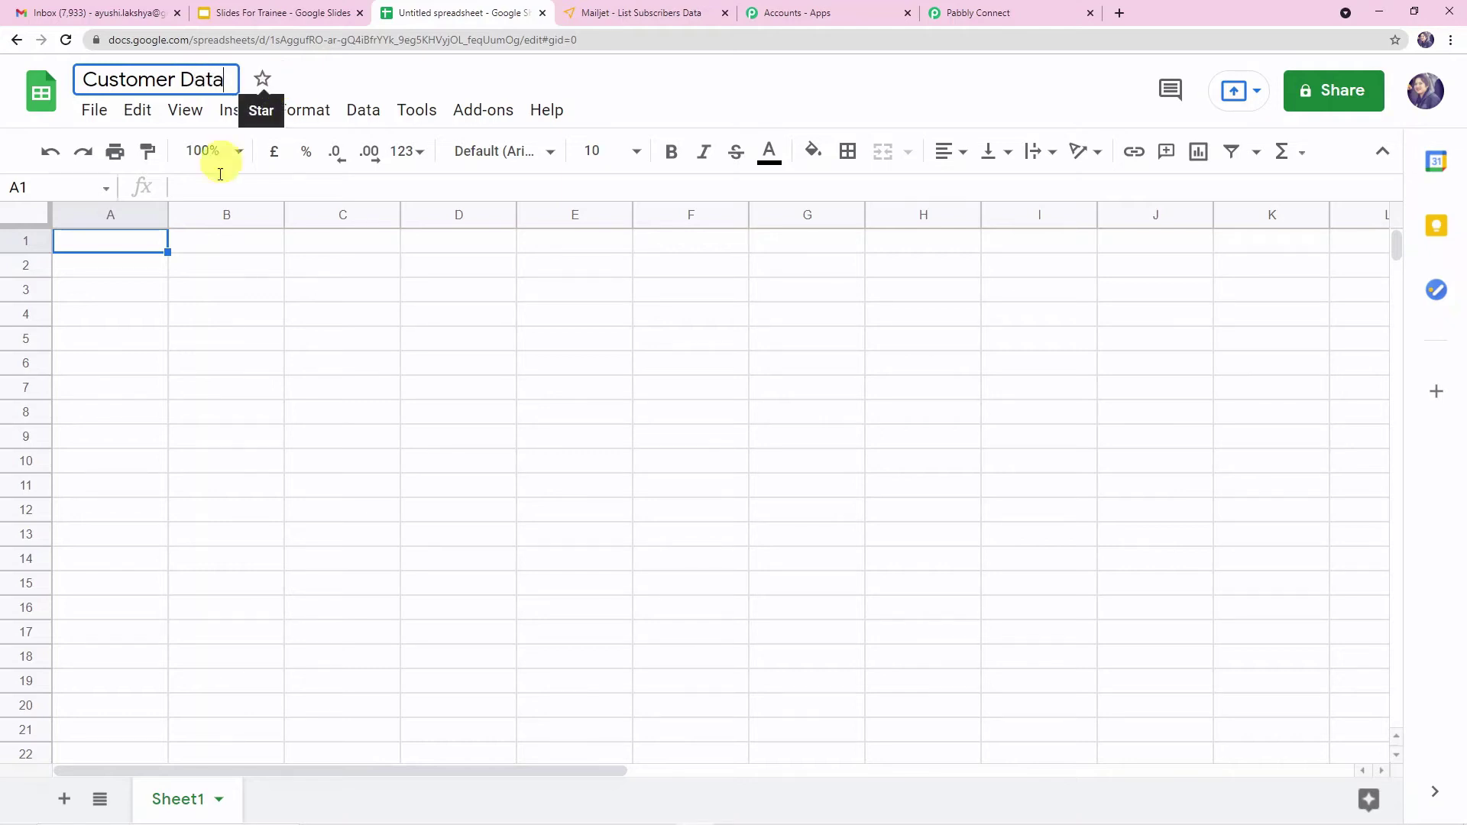
- Enter the column headers Name, Email Id and Country in the first row
click(159, 242)
text(Name)
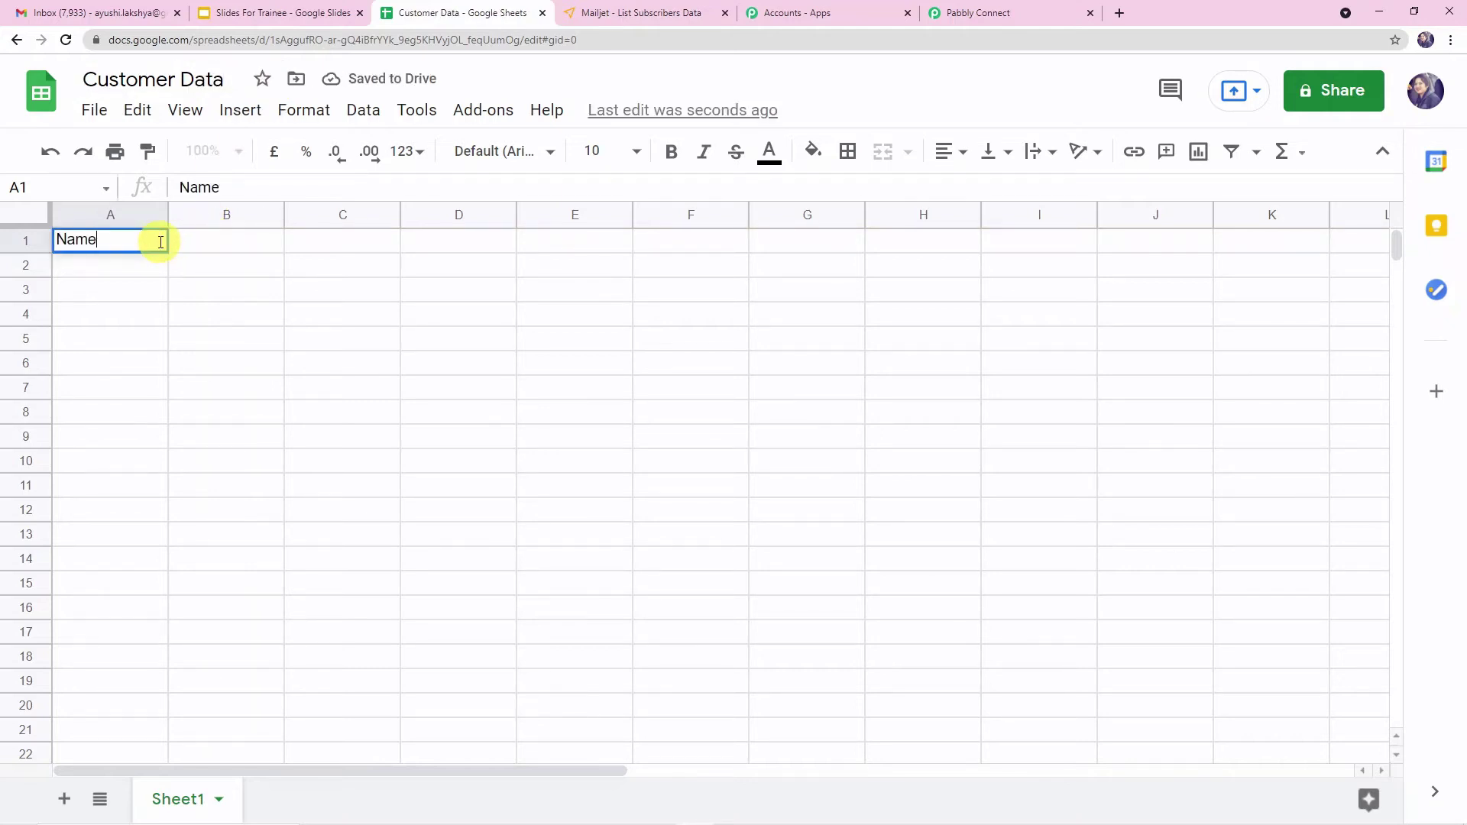
key(Tab)
text(E)
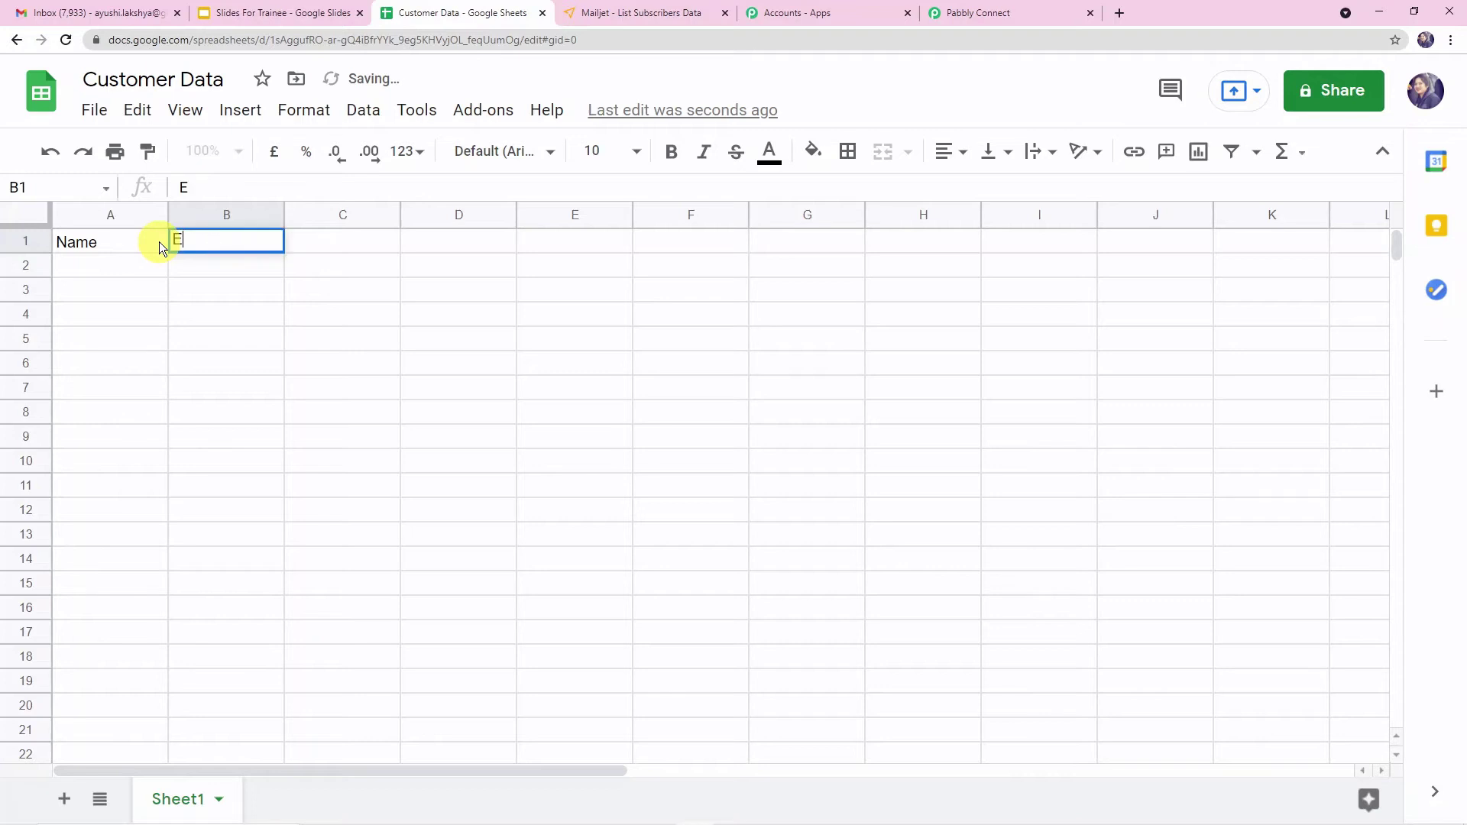
text(mail Id)
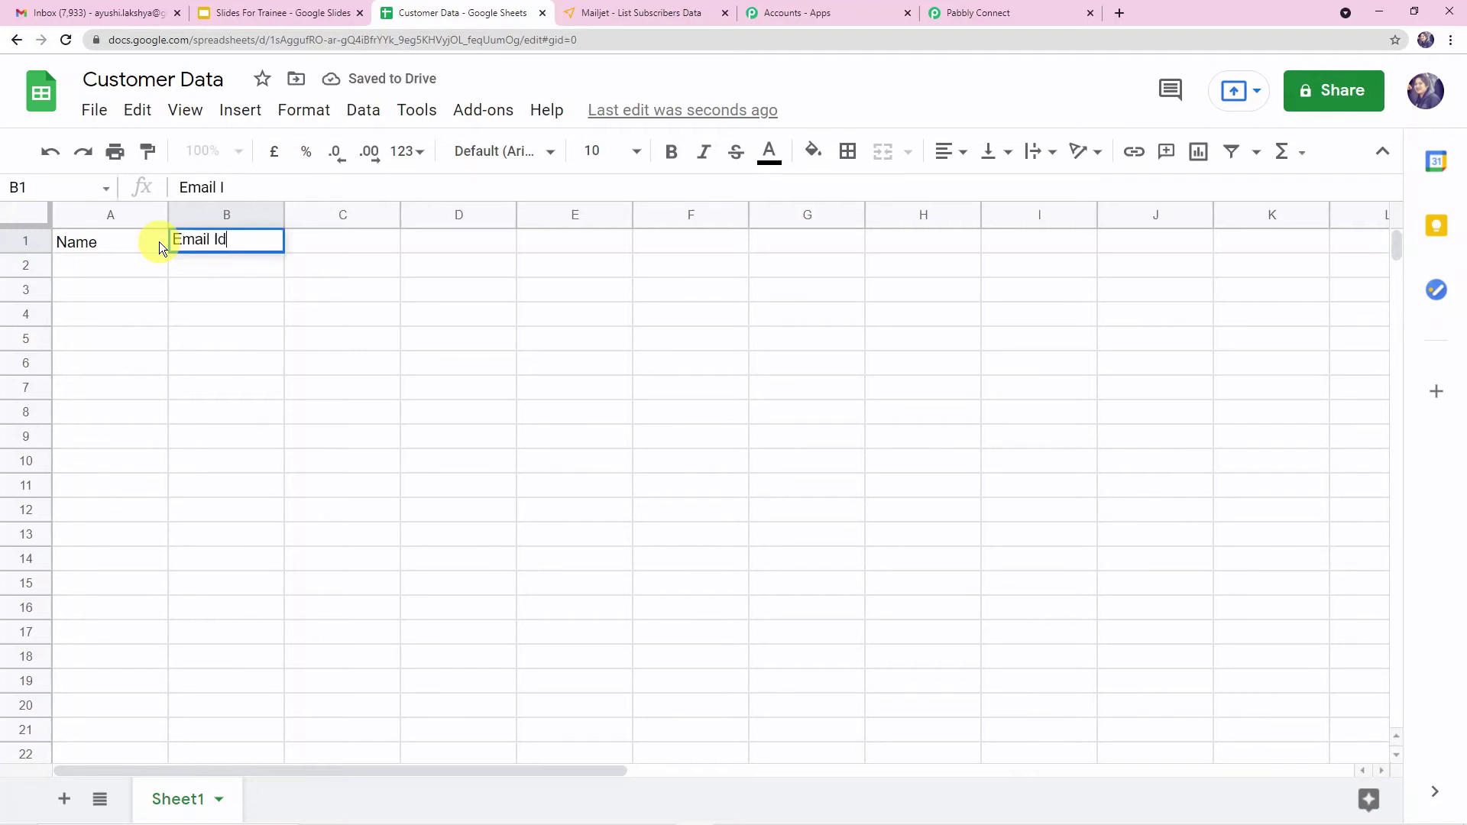
key(Tab)
text(Country)
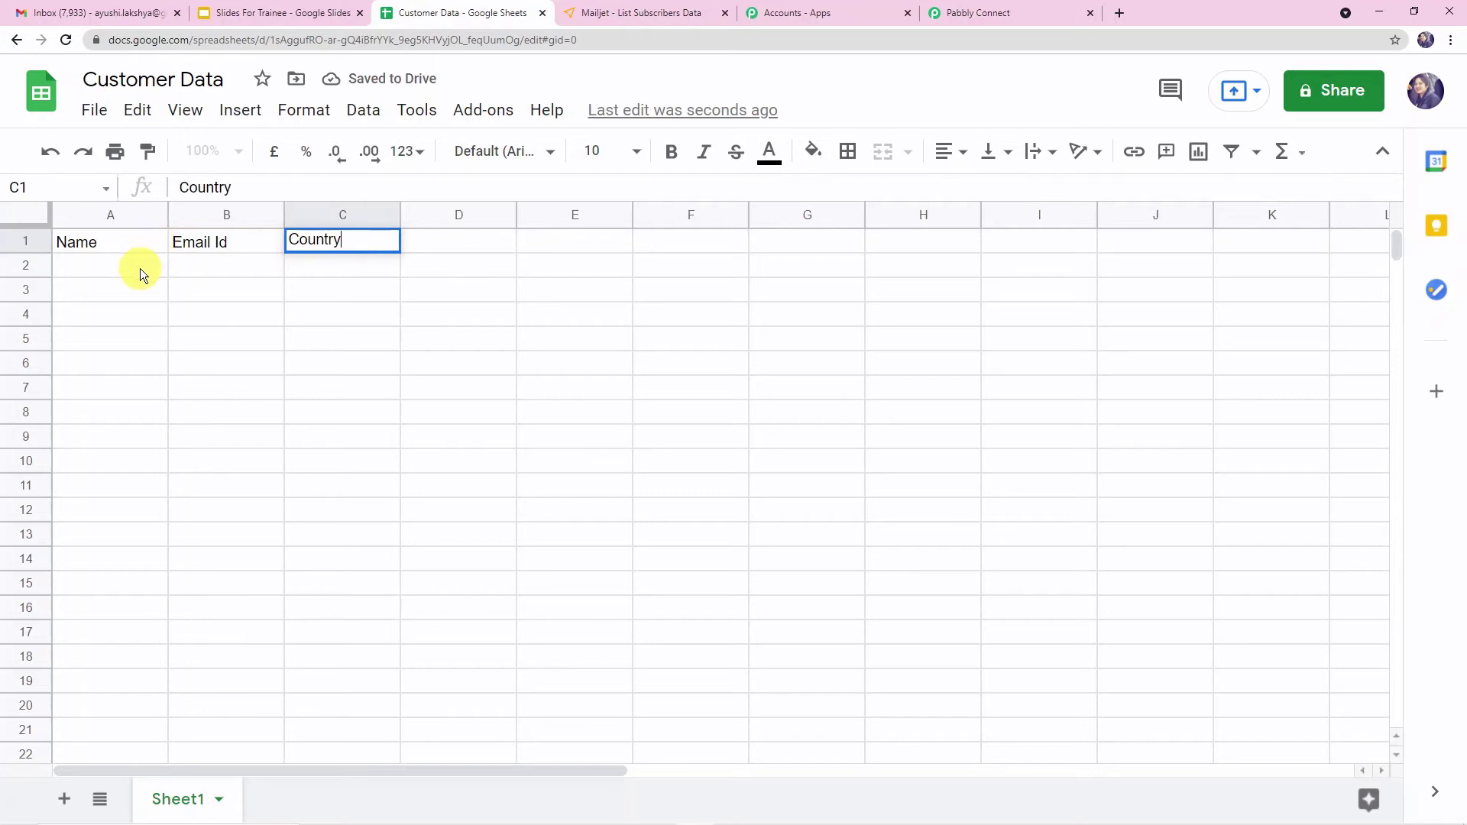
key(Return)
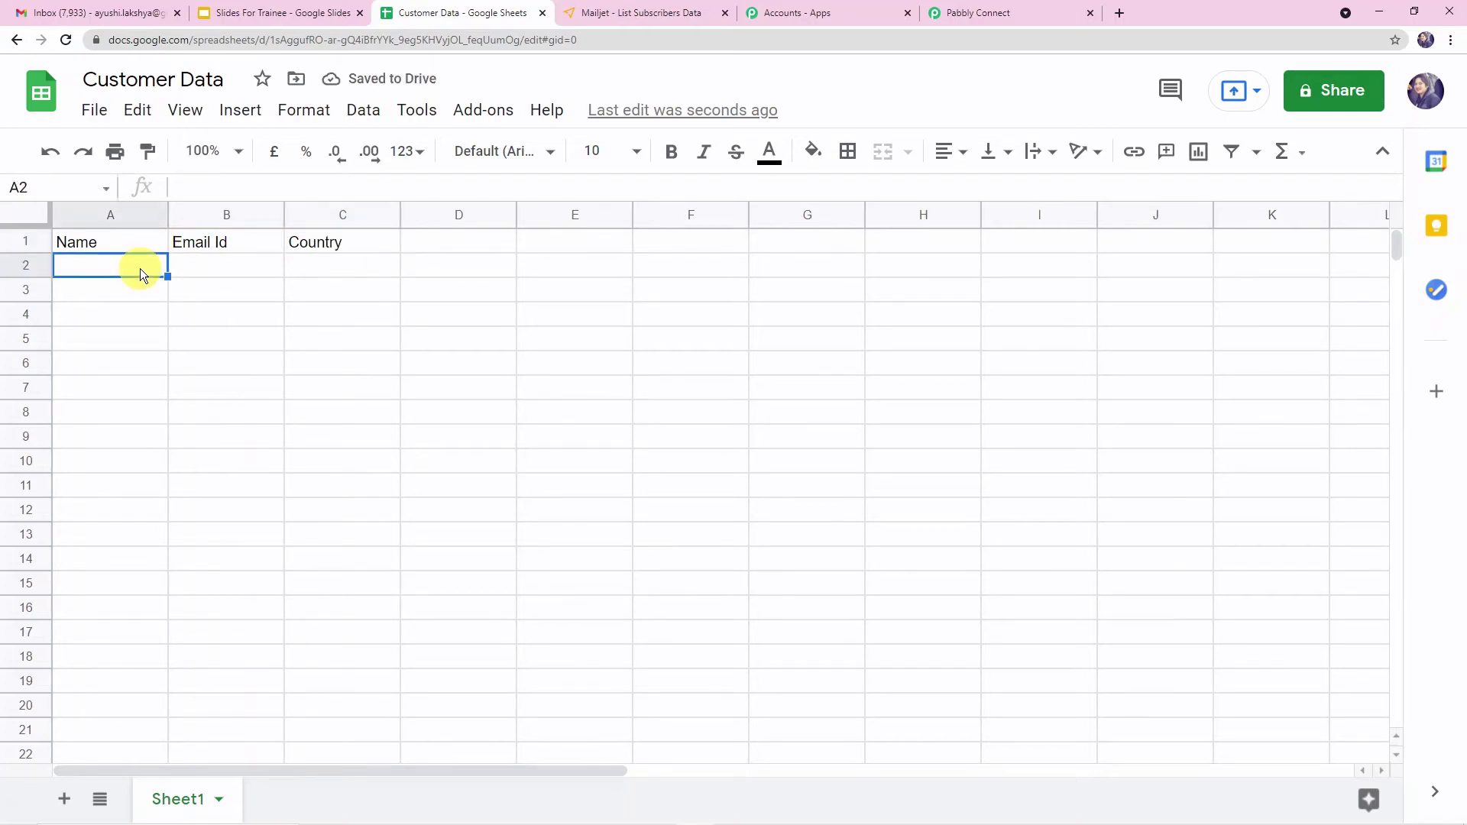
- Enter a sample customer's name and e-mail address in row 2 under Name and Email Id
text(Reyansg)
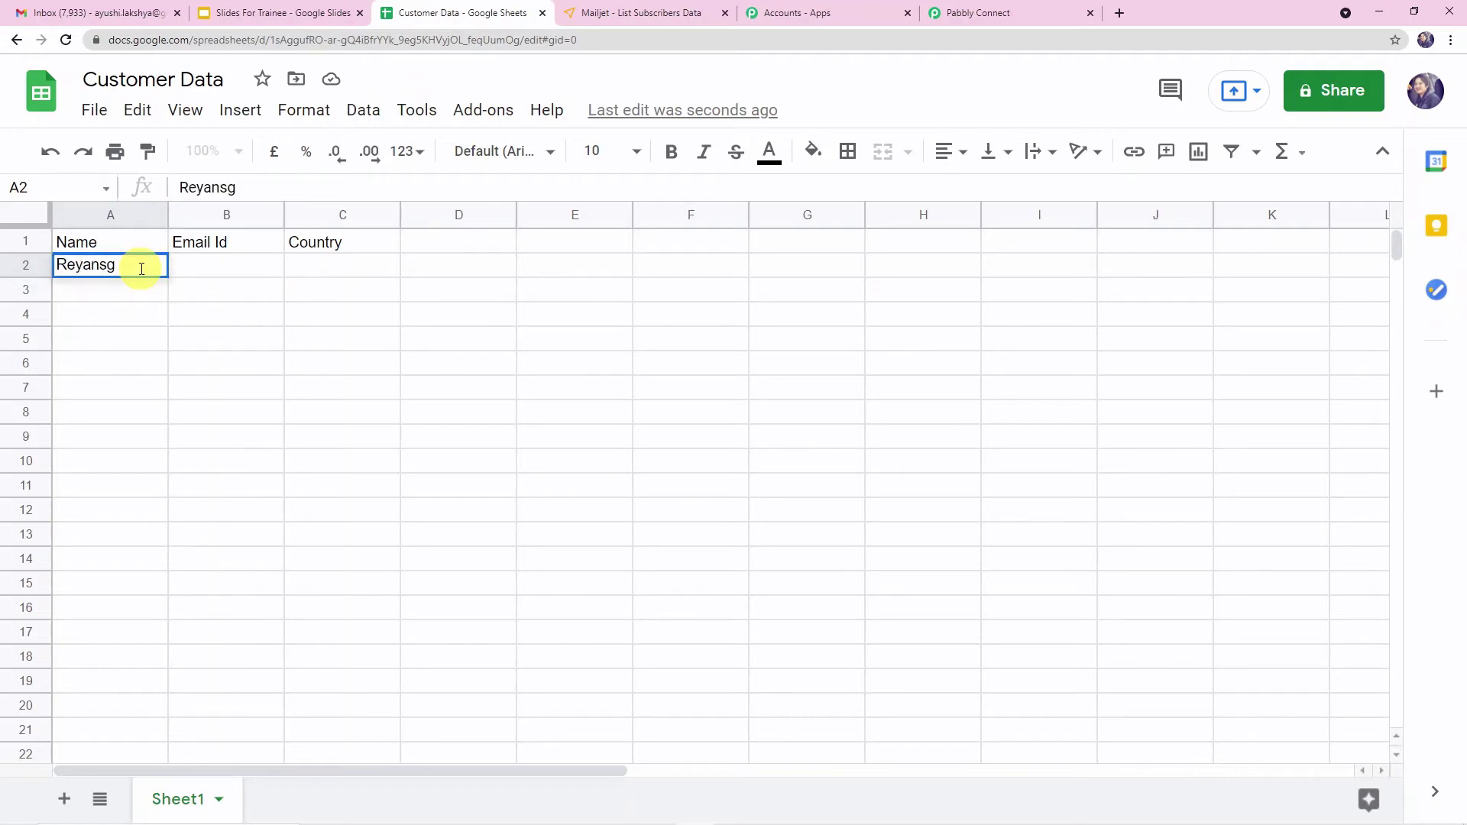
key(BackSpace)
text(h)
key(Tab)
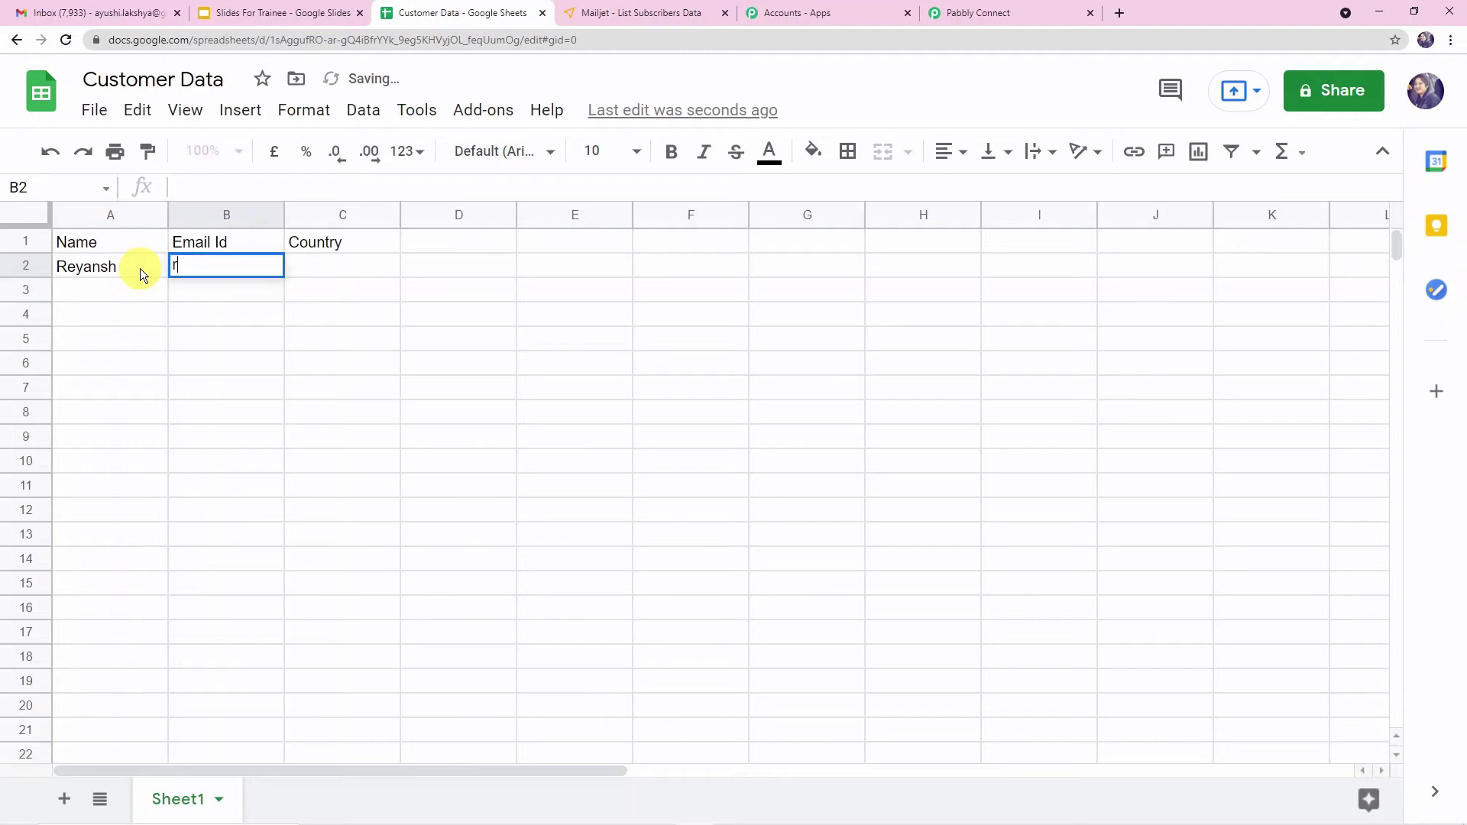
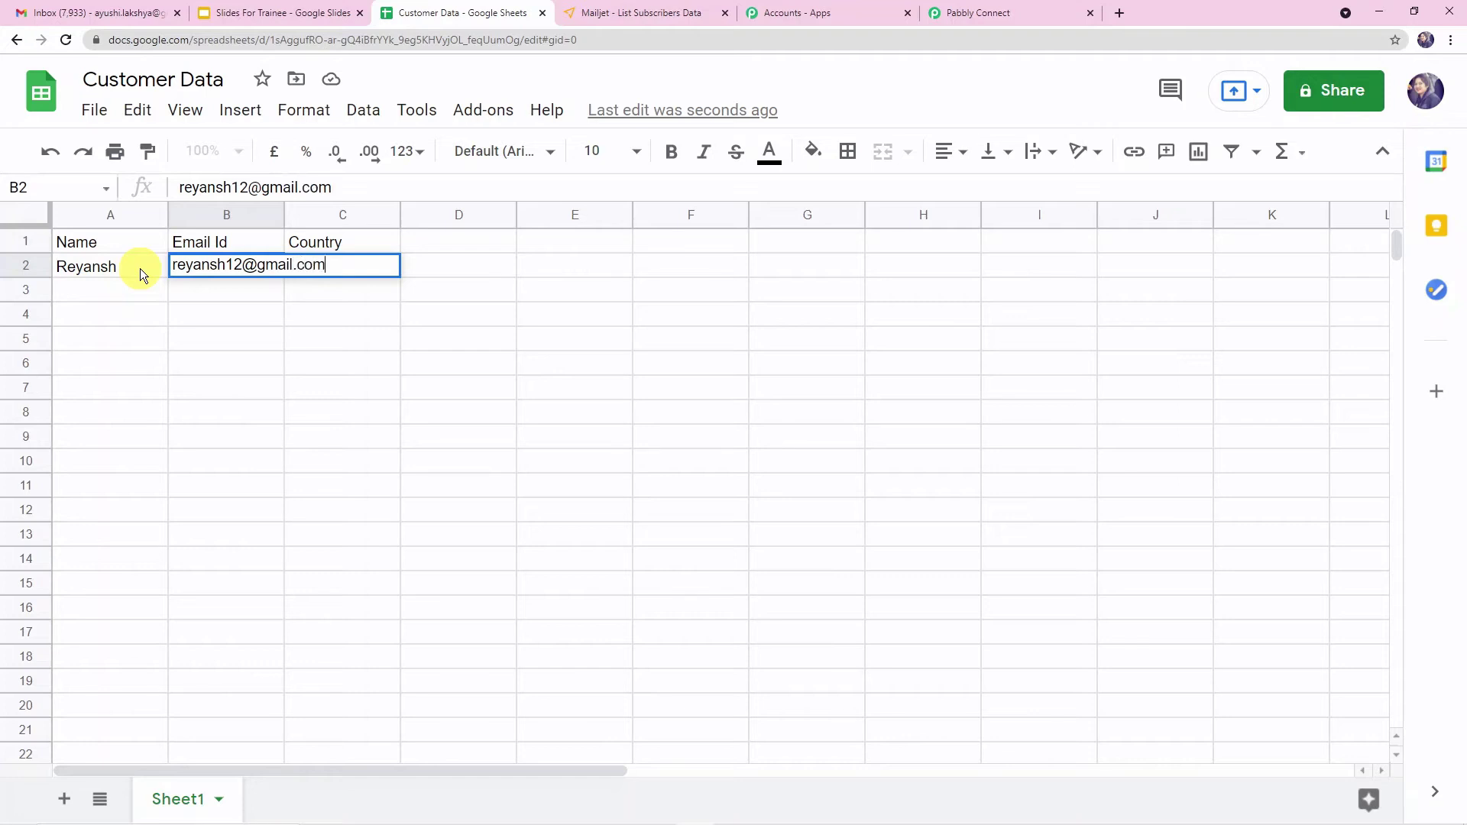
key(Tab)
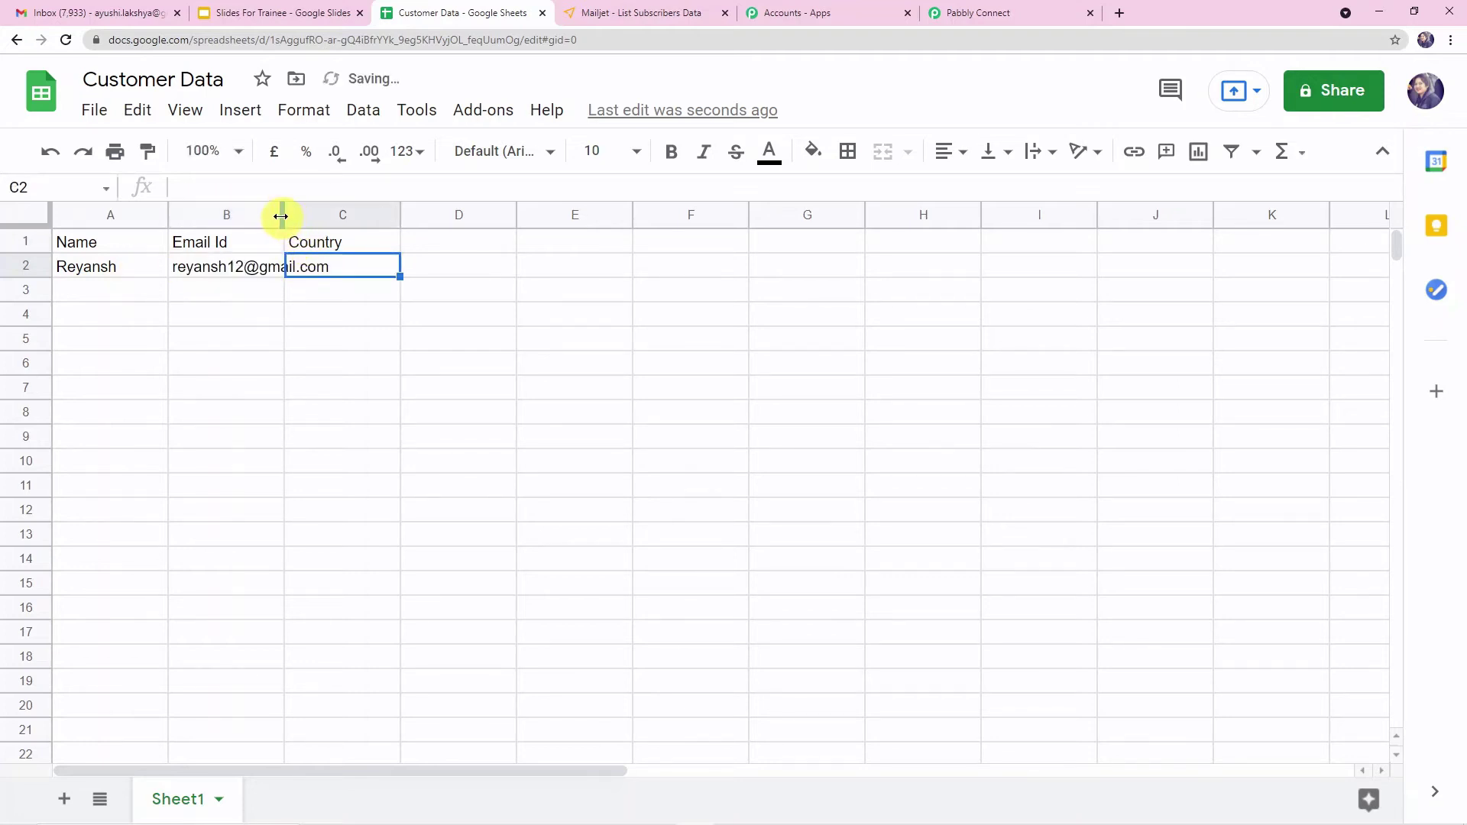
- Widen the Email Id column and enter India as the country in row 2
drag(283, 216, 359, 260)
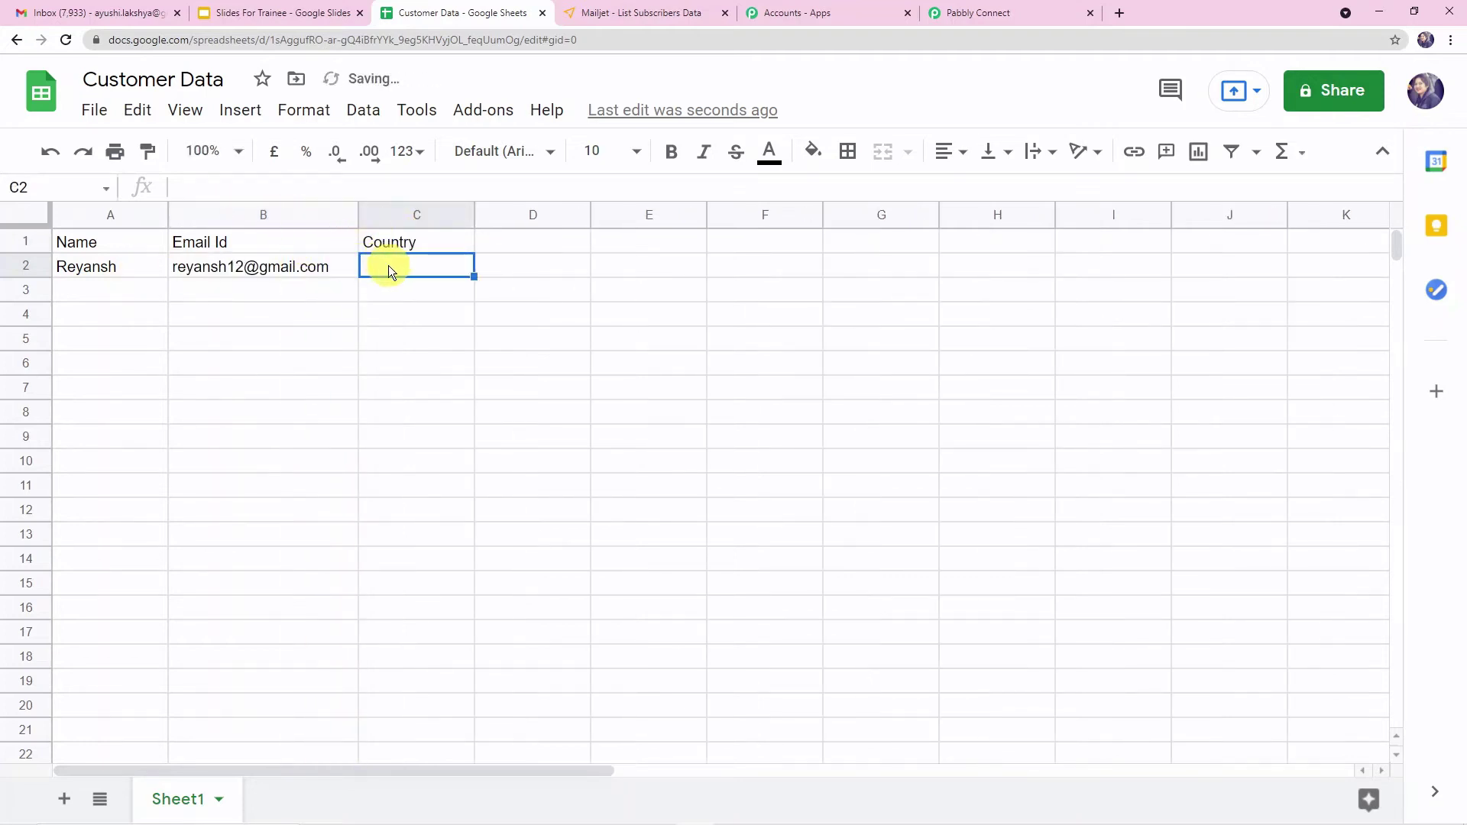
text(Ind)
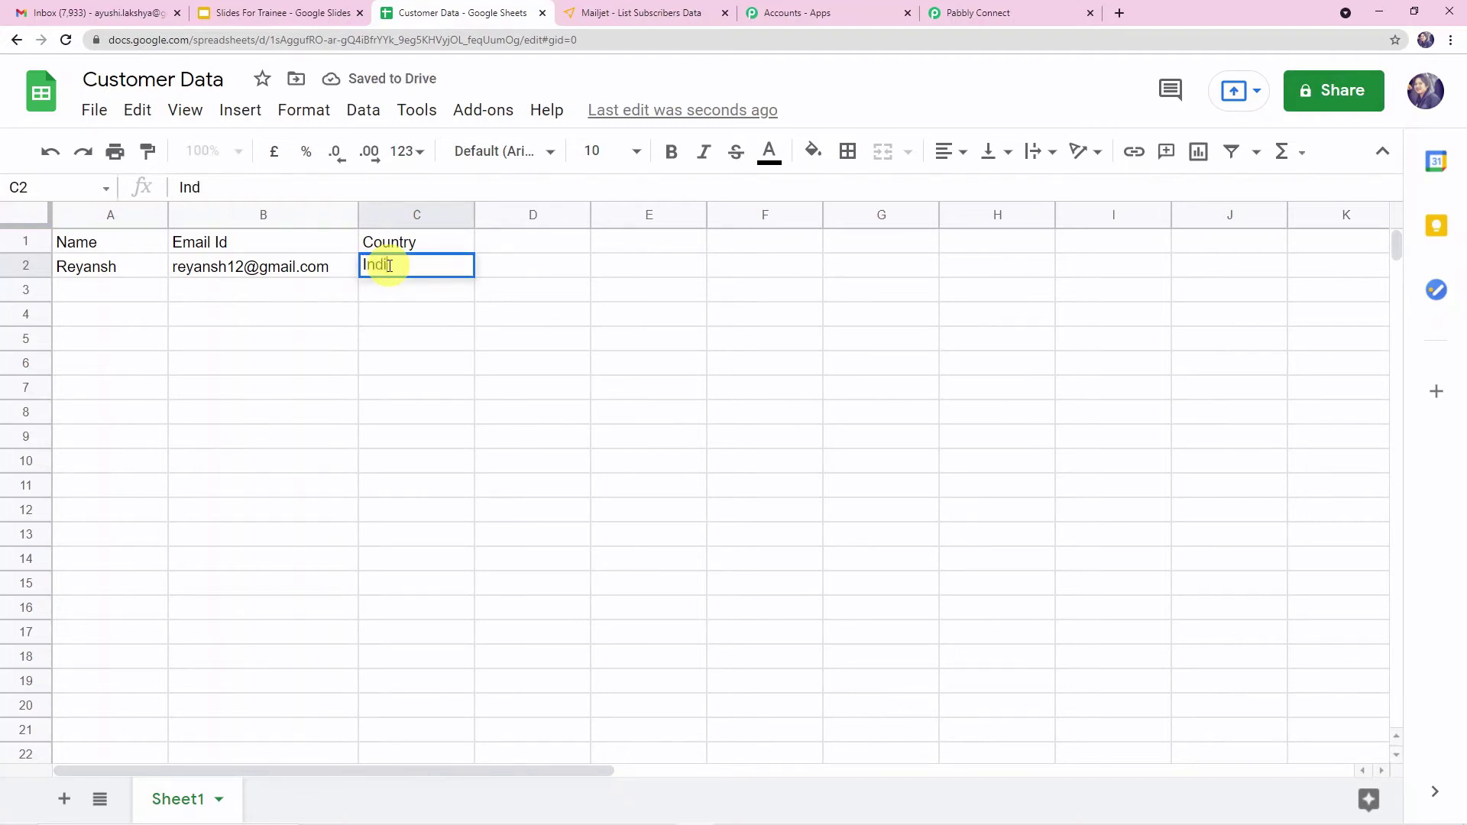
text(ia)
key(Return)
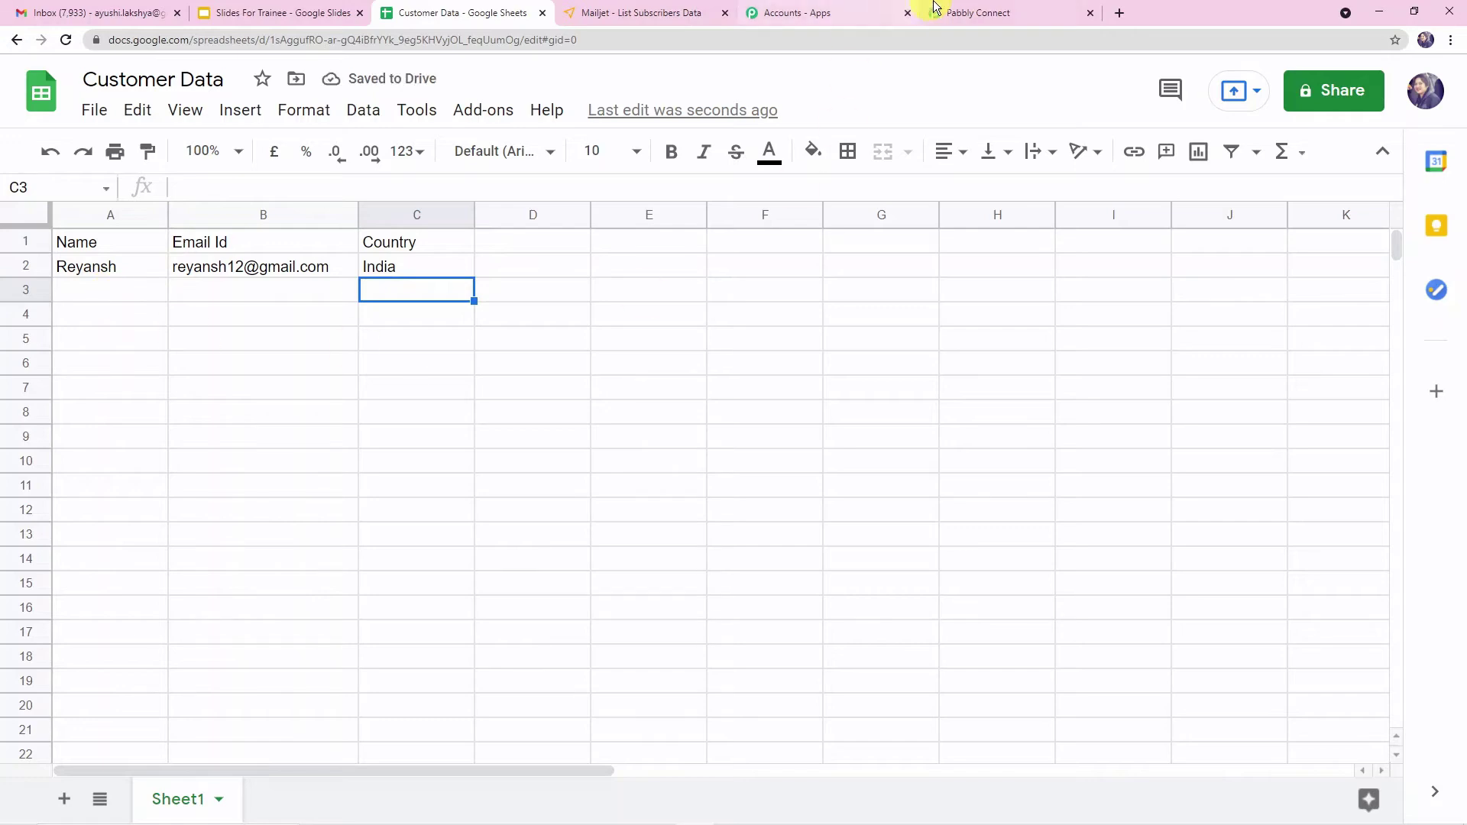
- Search the Google Workspace Marketplace for the Pabbly Connect Webhooks add-on and check its entry
click(1001, 12)
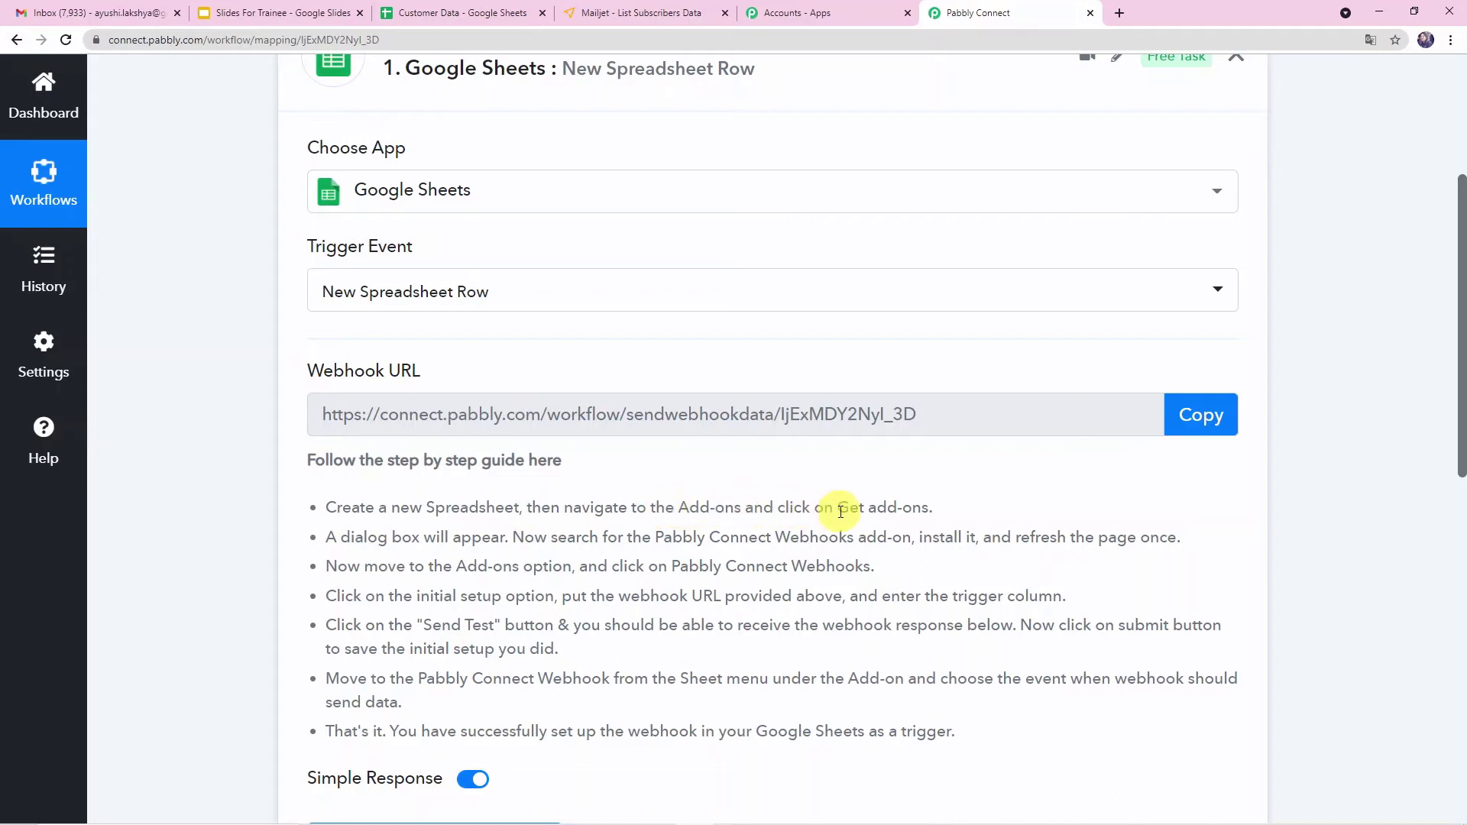
click(419, 11)
click(467, 121)
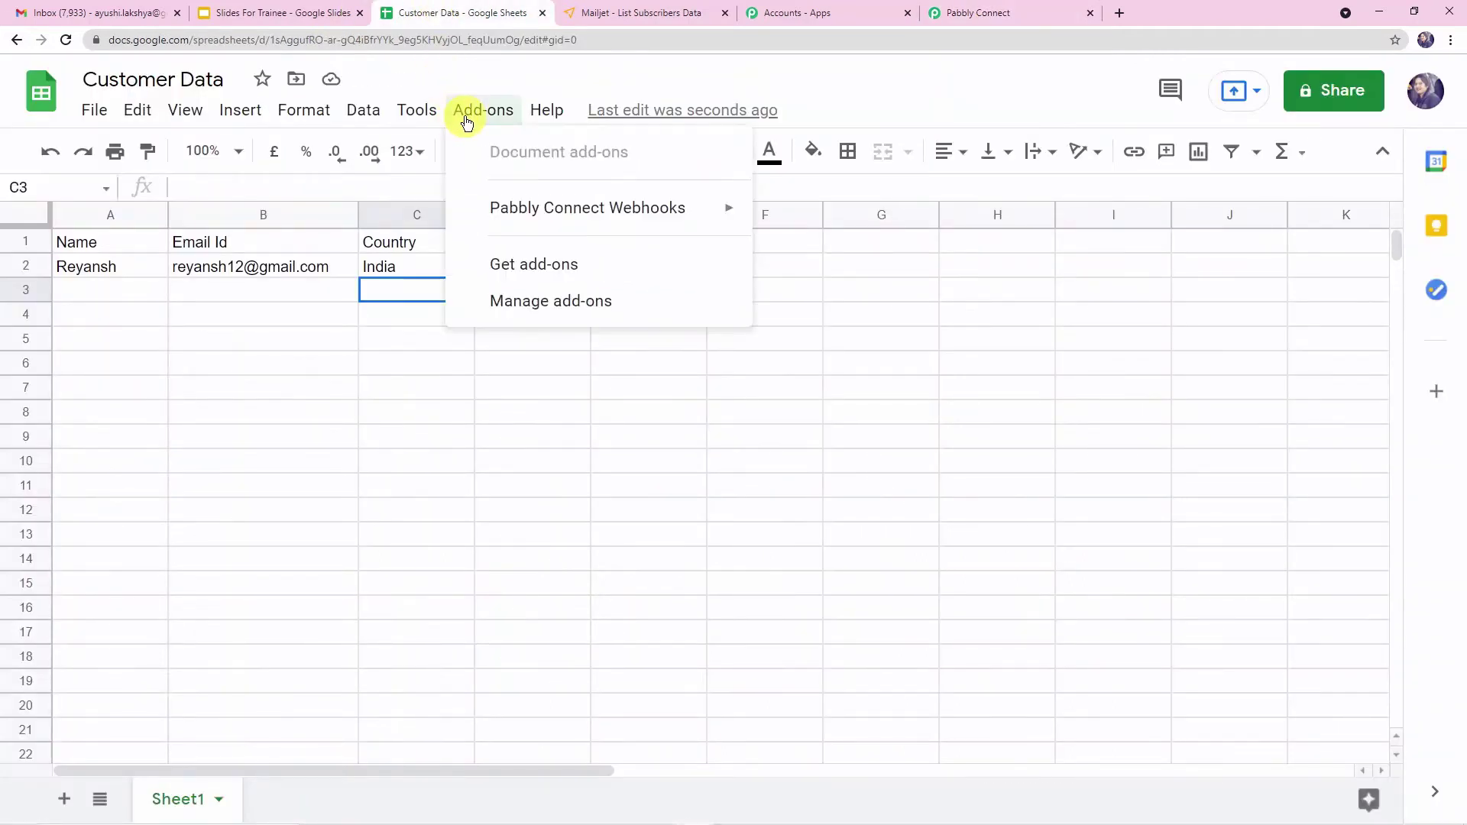
click(492, 267)
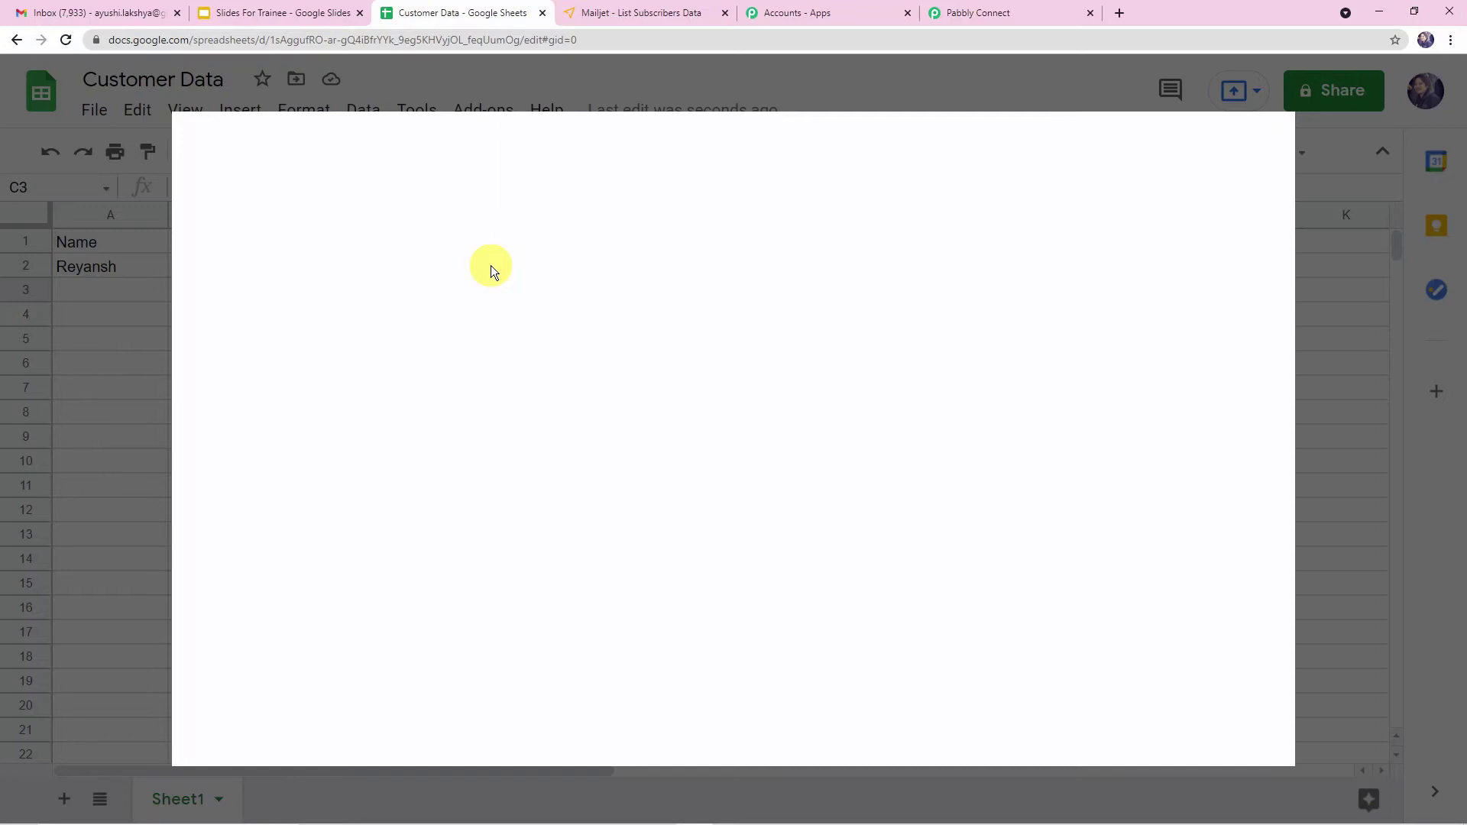
click(847, 156)
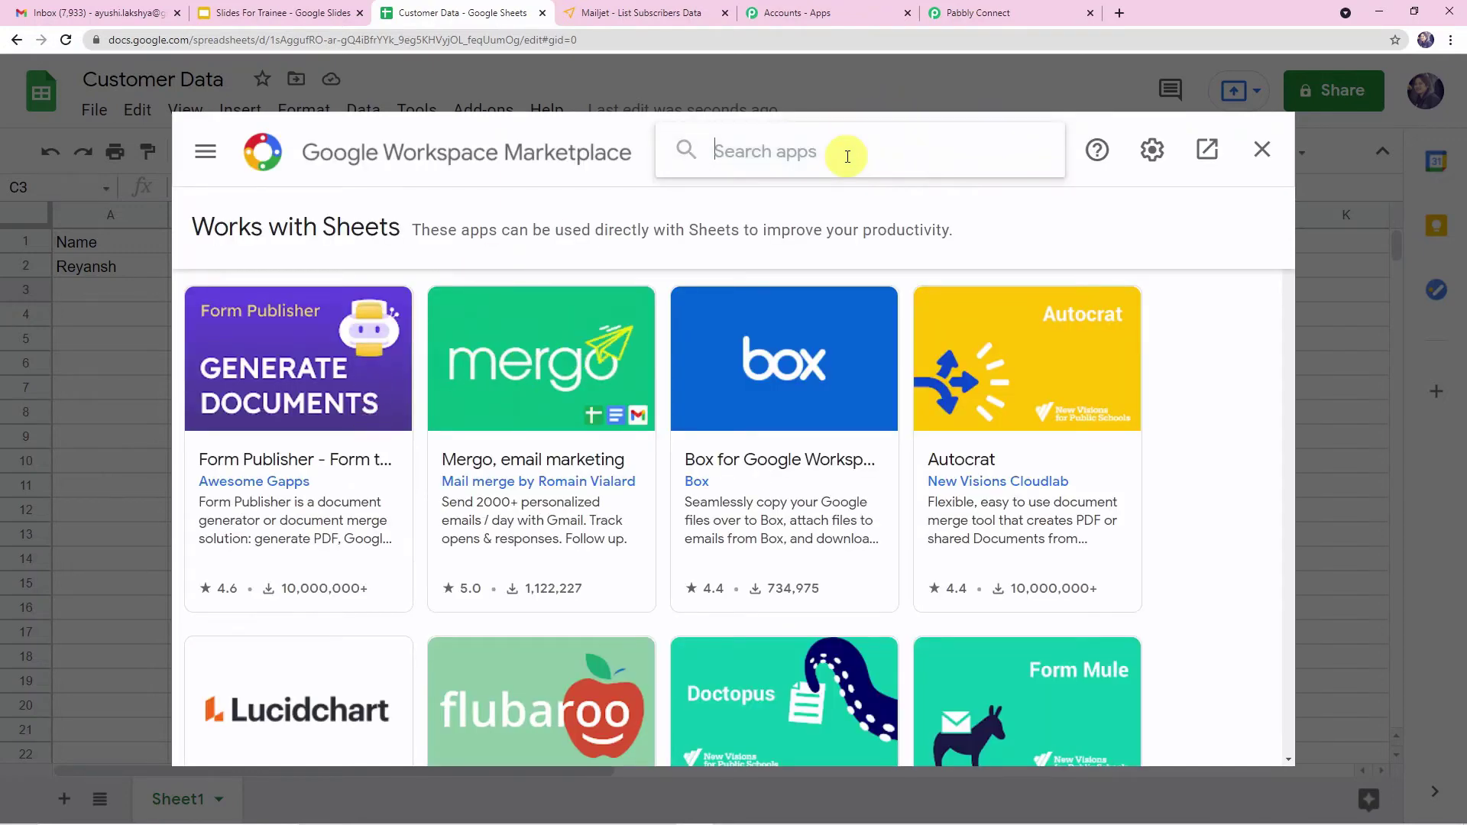
text(pabbly)
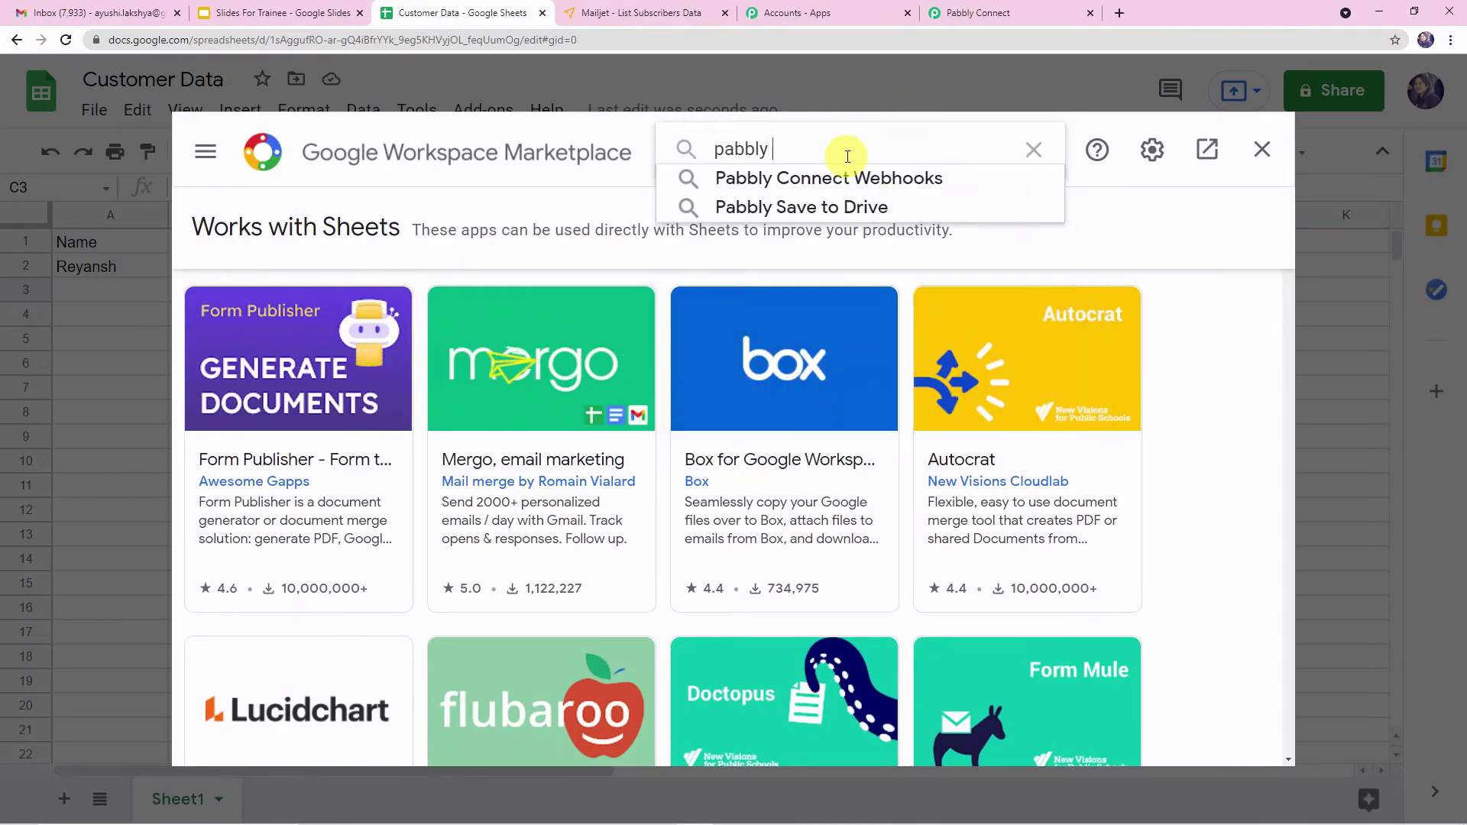
click(847, 185)
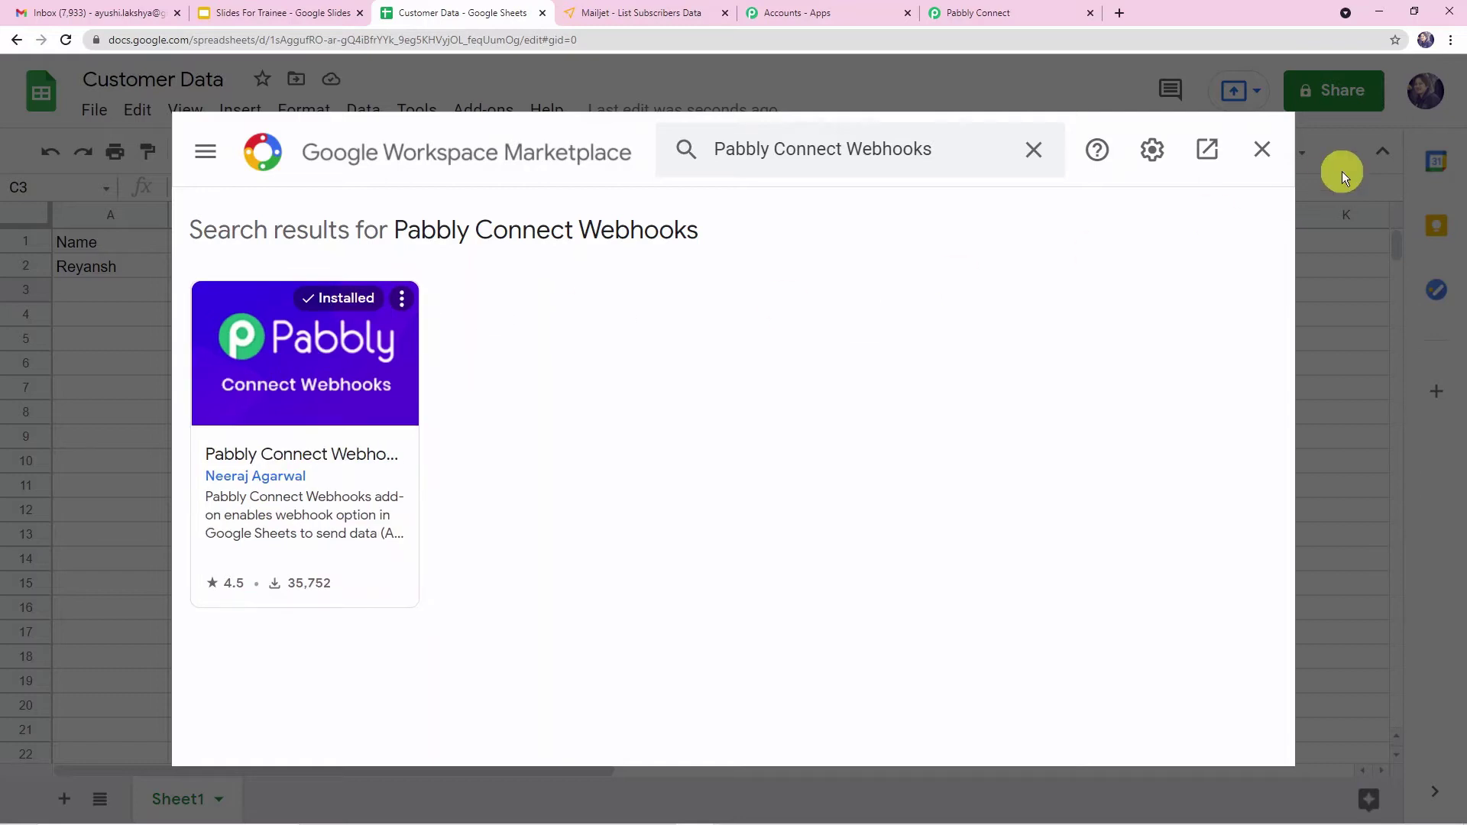
click(1263, 153)
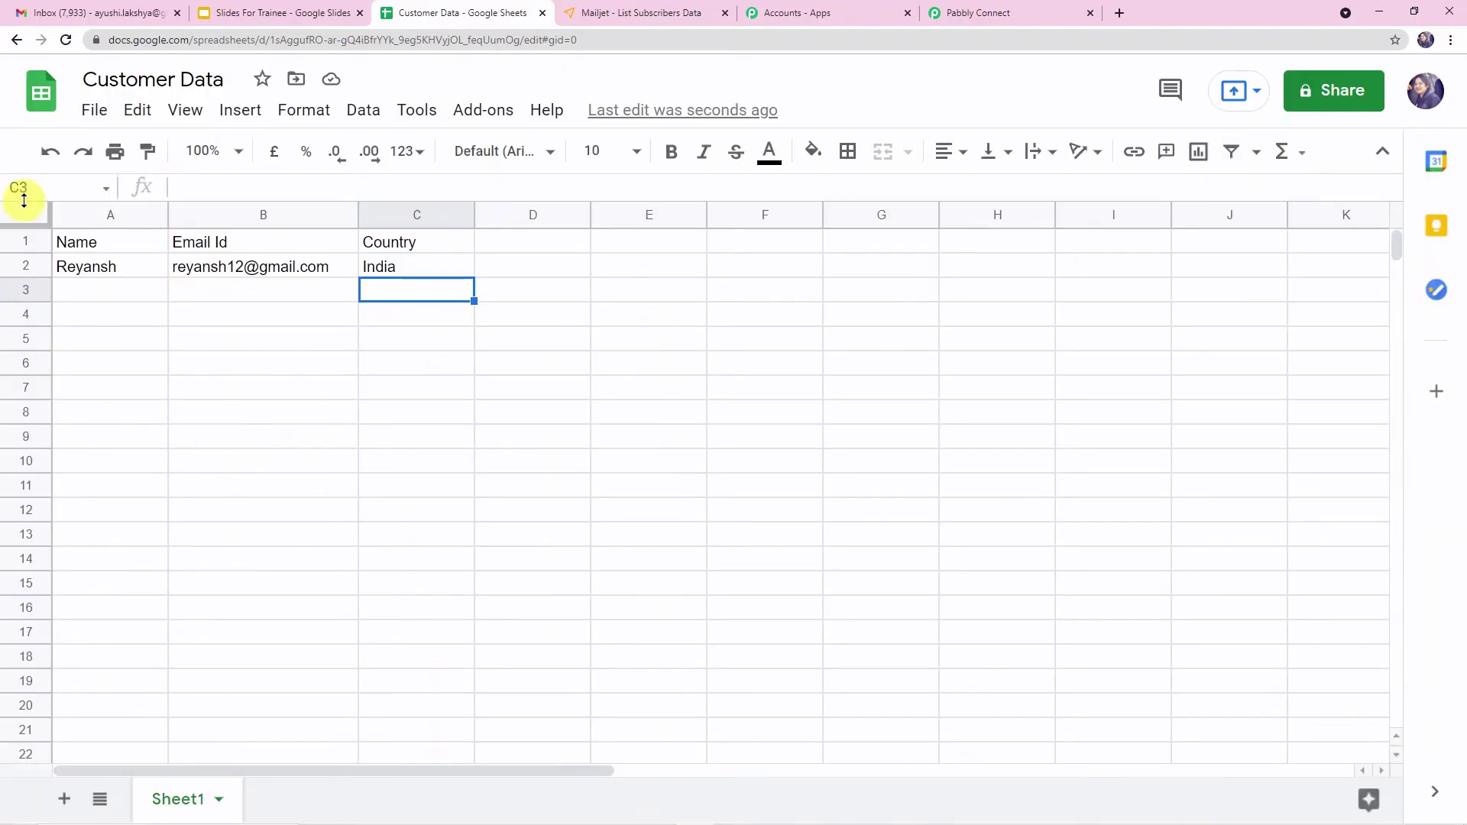
- Reload the spreadsheet and open the Pabbly Connect Webhooks add-on's Initial Setup dialog
click(65, 41)
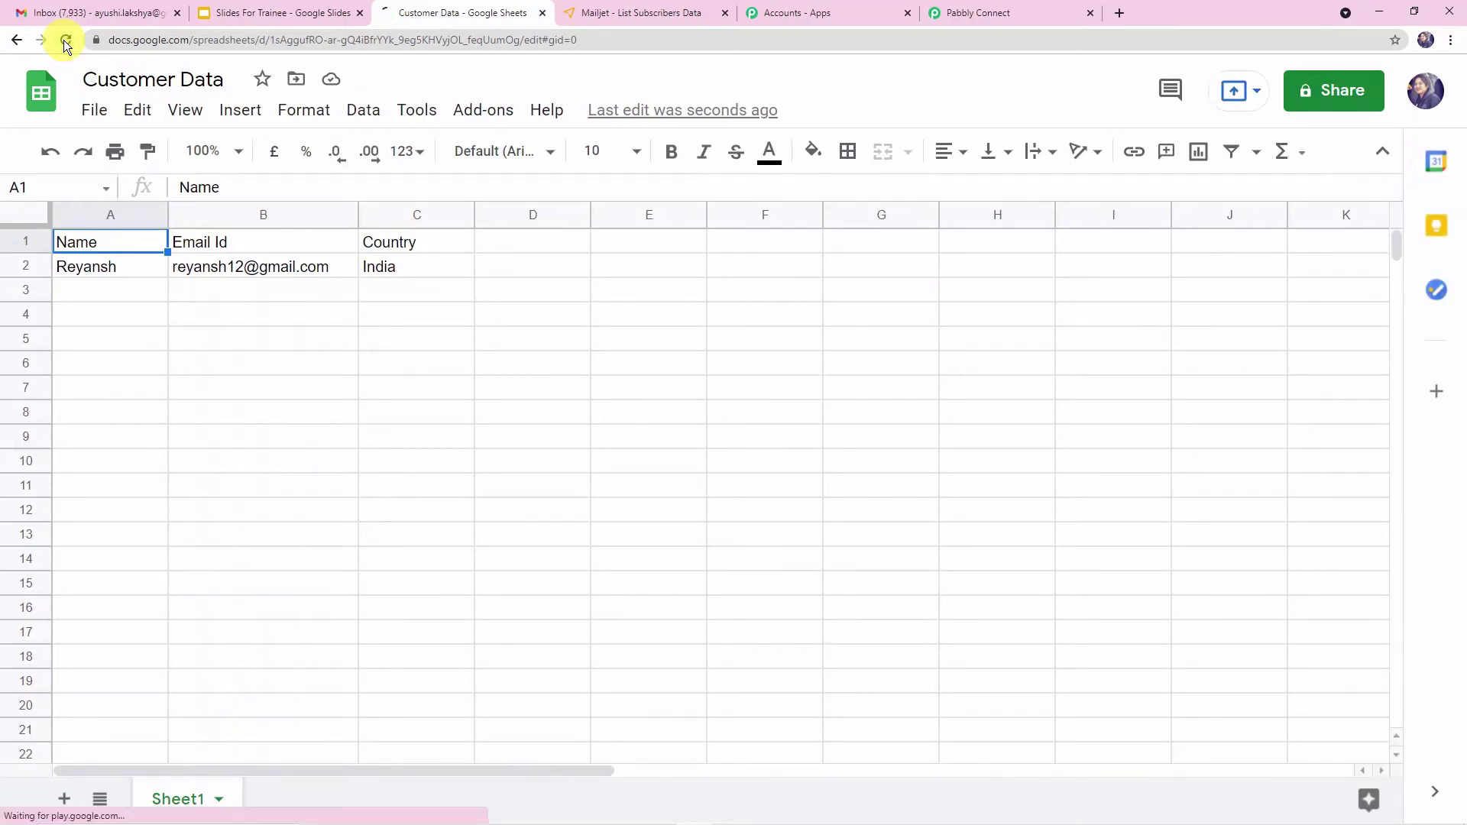
click(64, 42)
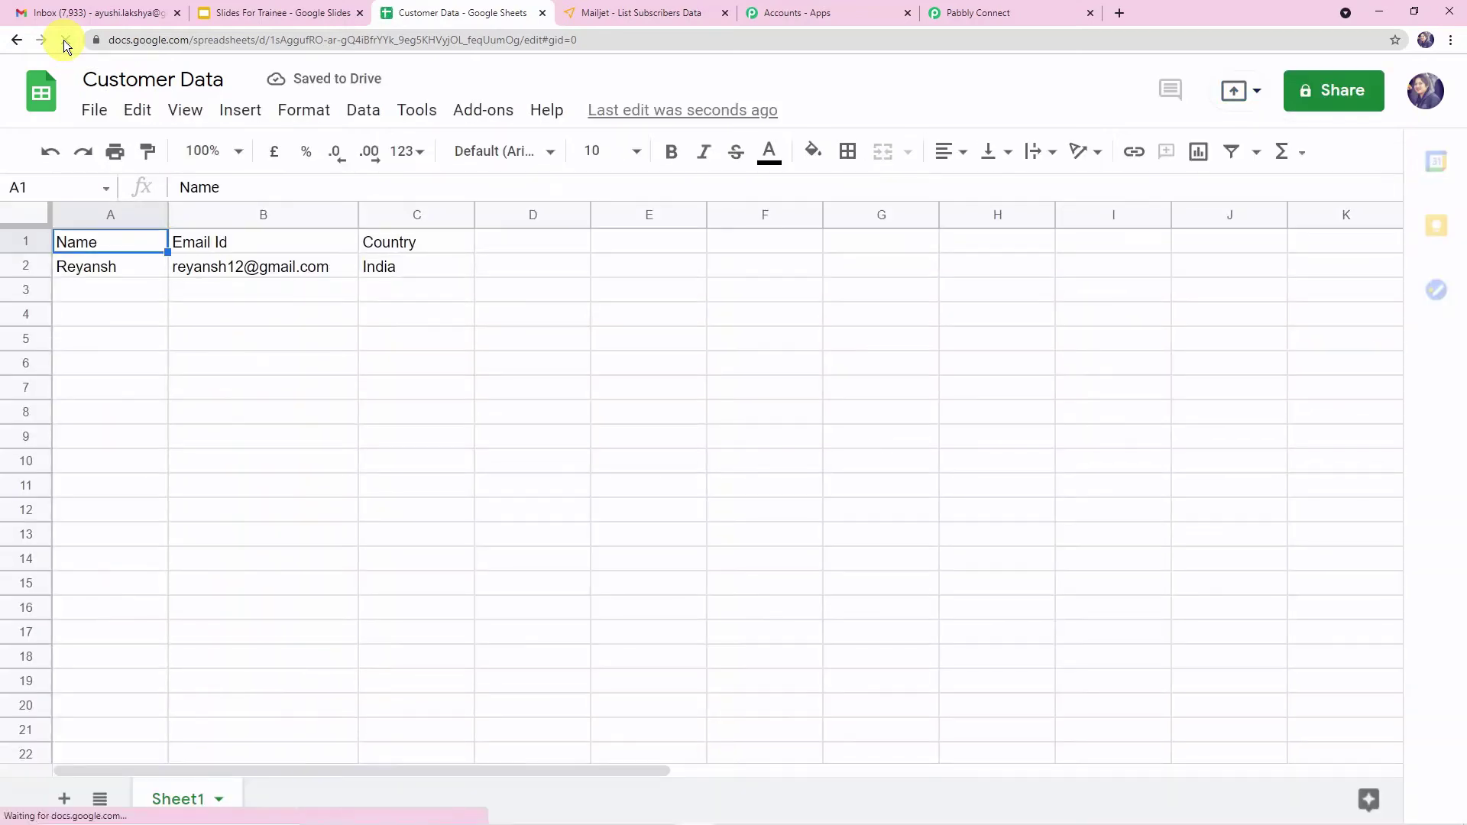
click(475, 120)
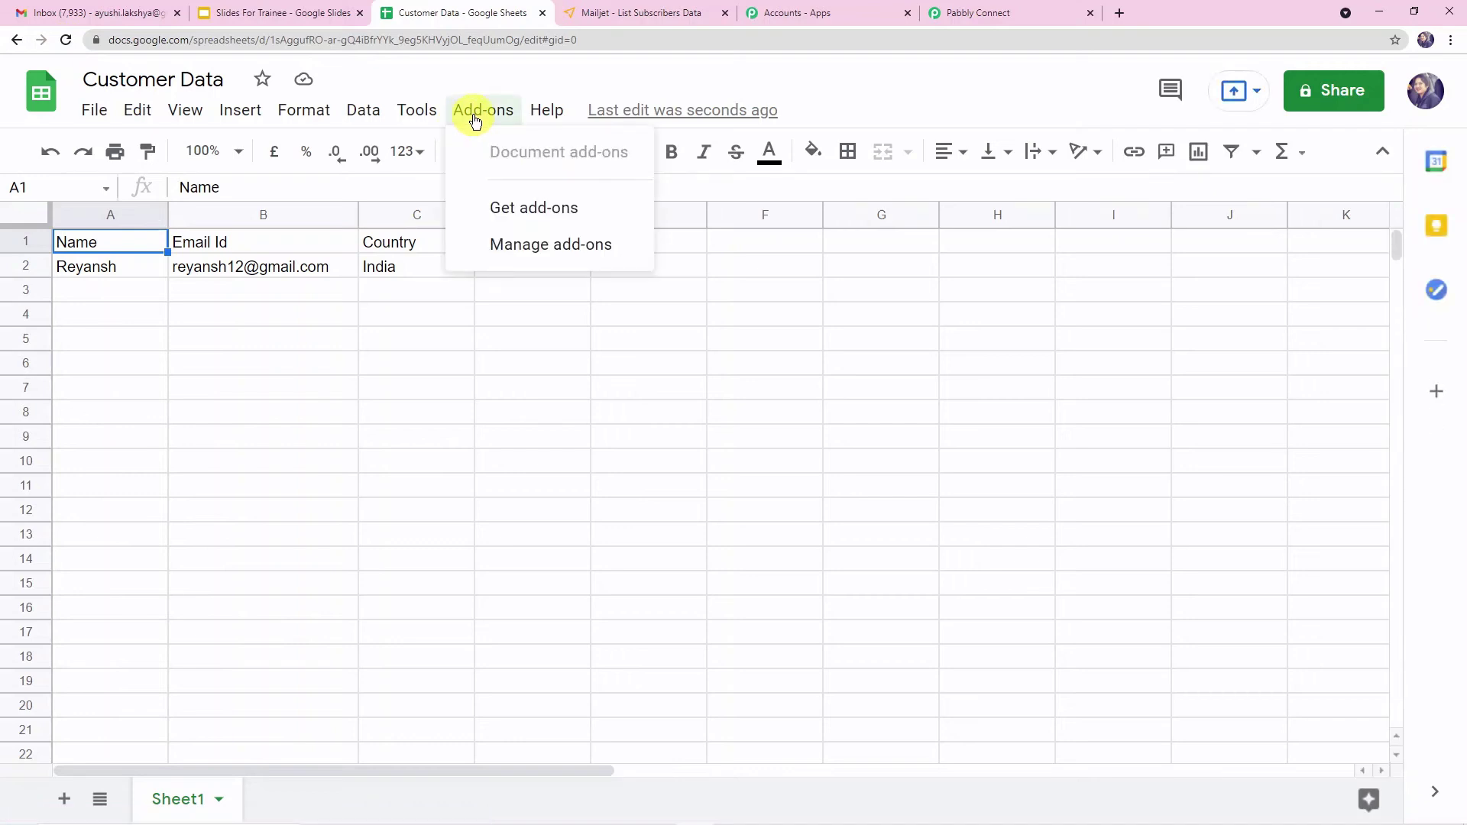
click(457, 410)
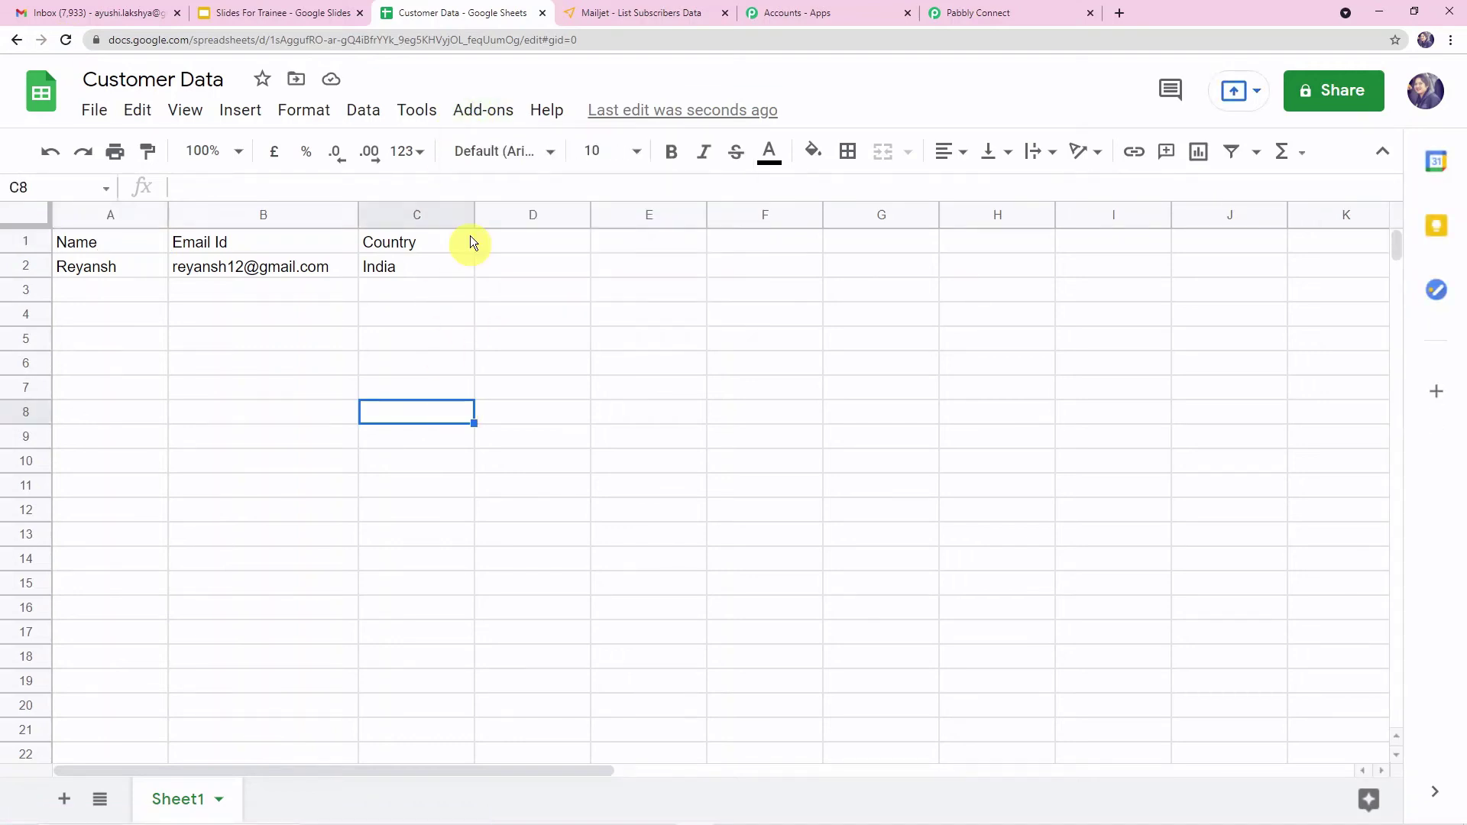
click(473, 113)
mouse_move(514, 207)
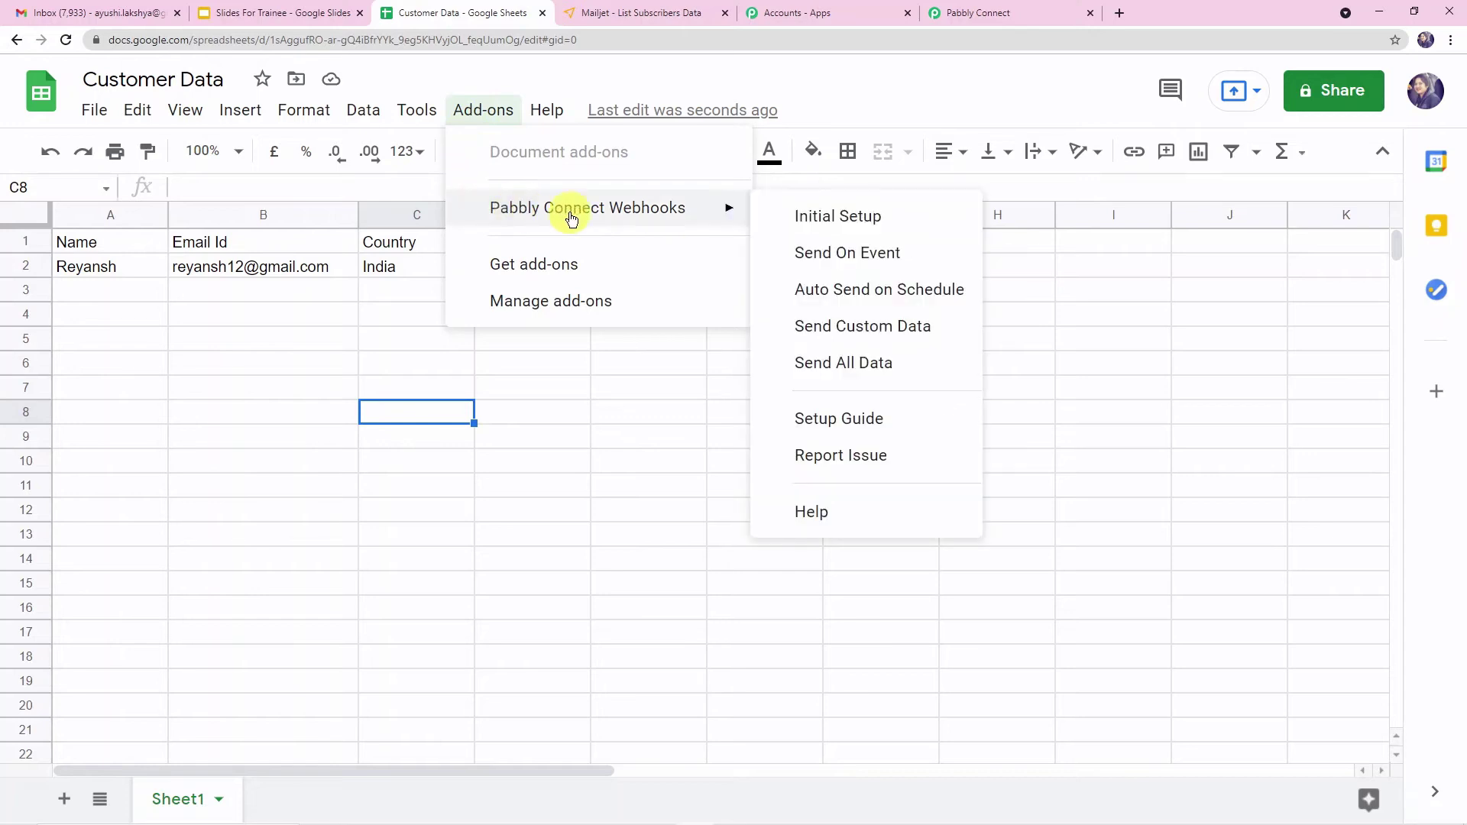
click(812, 221)
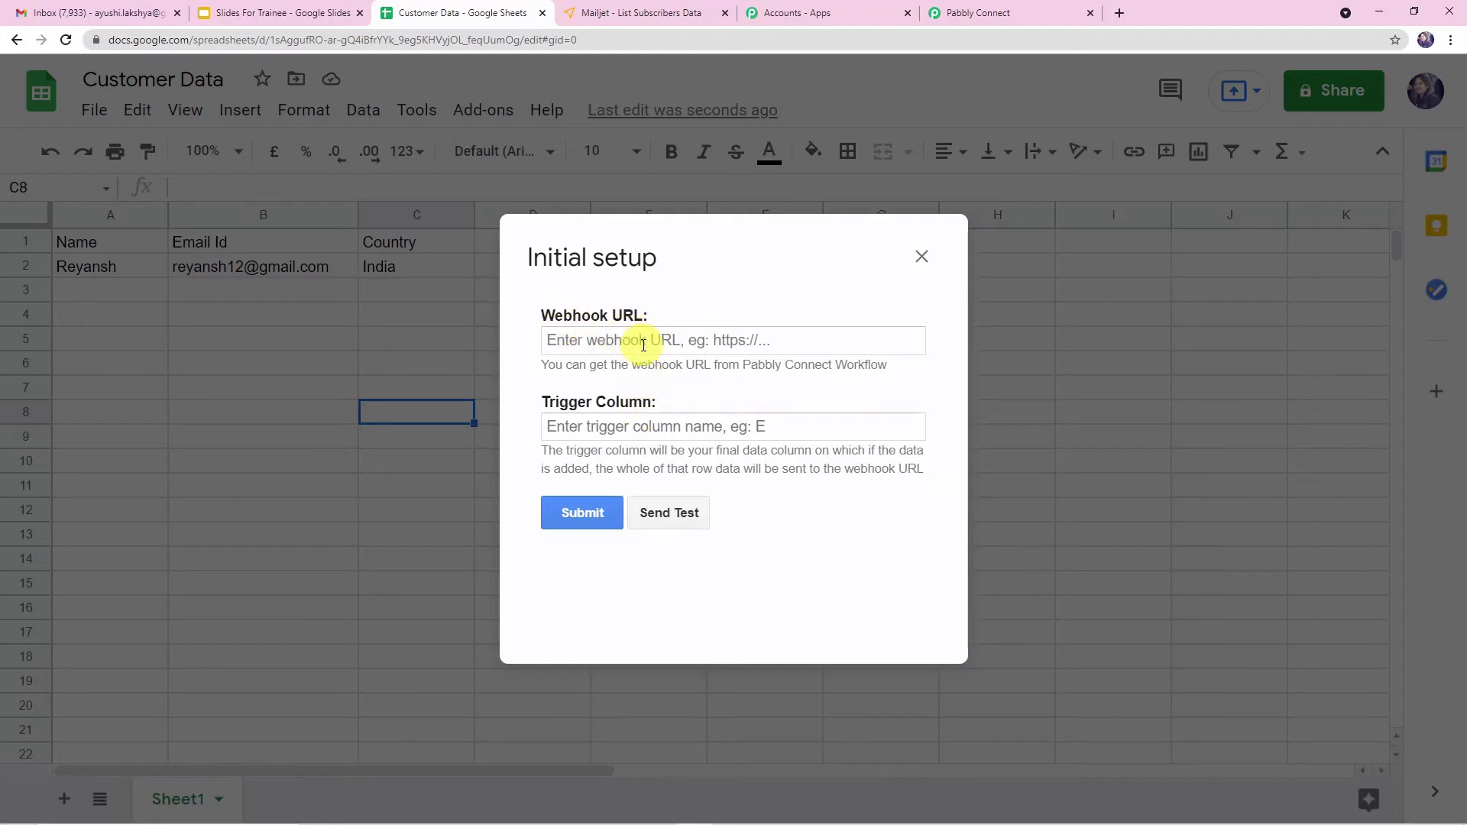
- Copy the workflow's webhook URL from Pabbly Connect and paste it into the Initial Setup's Webhook URL field
click(1005, 10)
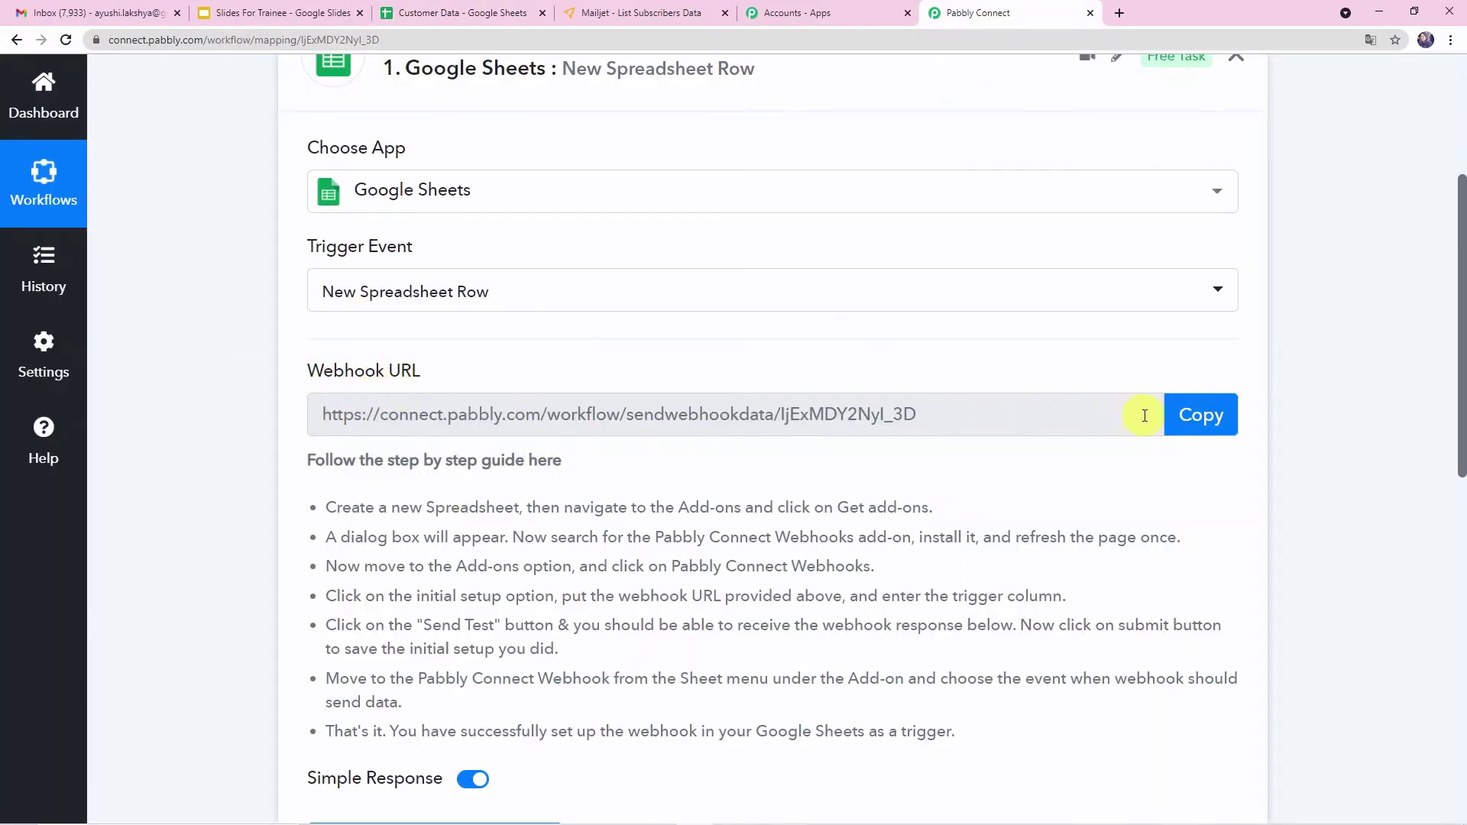
click(1189, 415)
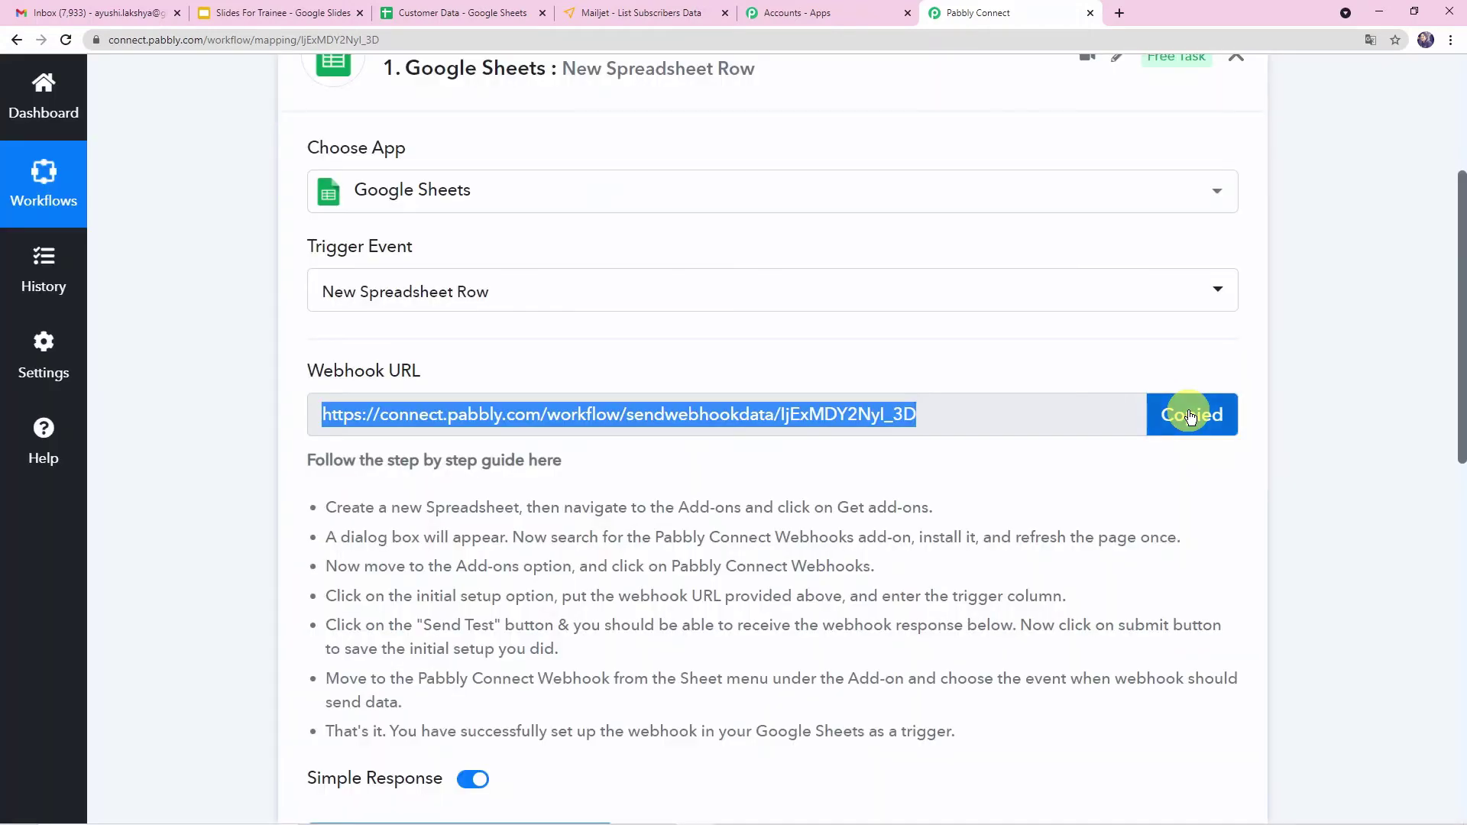
click(457, 29)
click(616, 340)
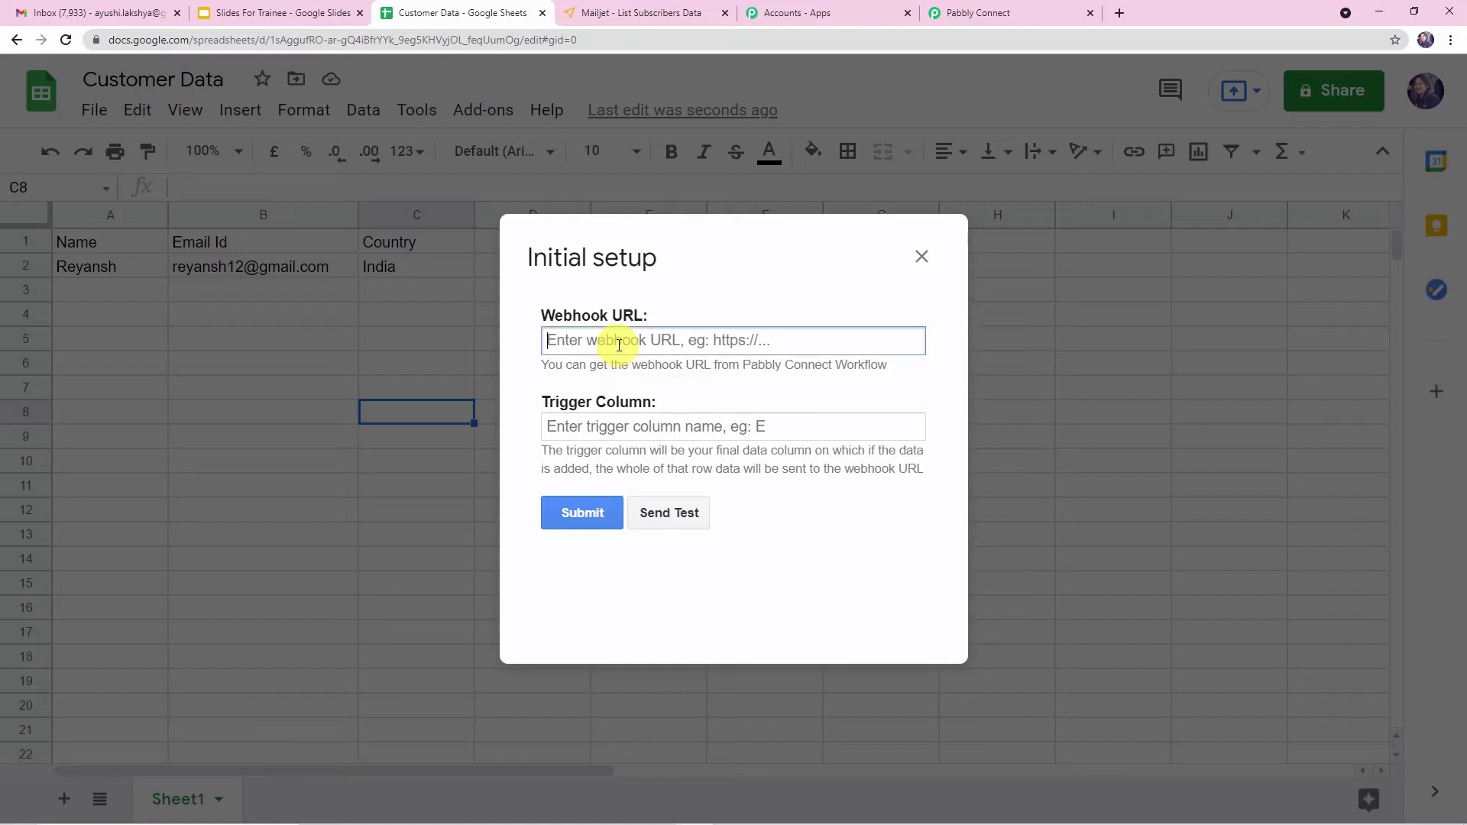
right_click(618, 345)
click(656, 465)
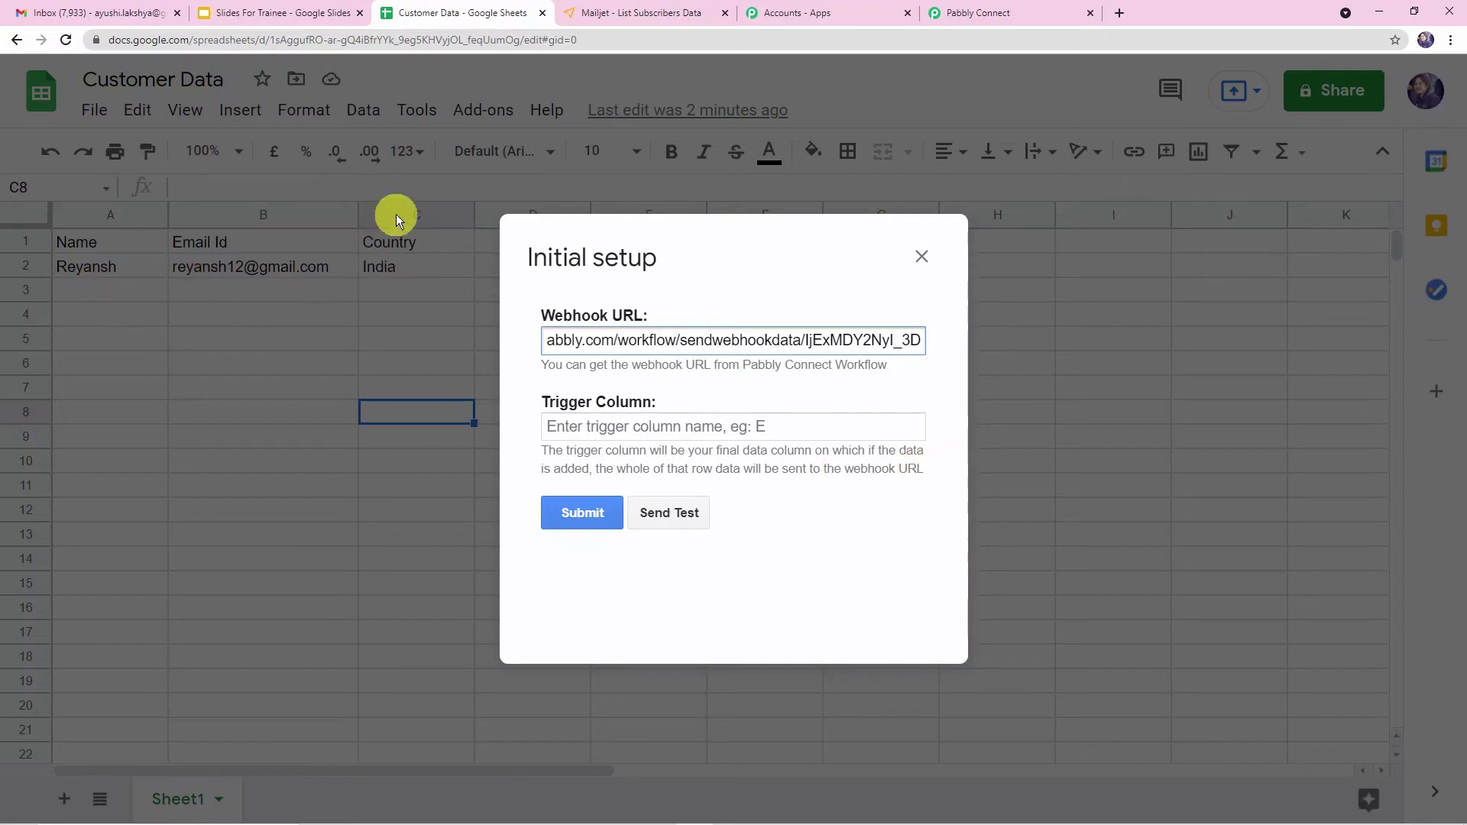
- Set the trigger column to C, send test data, and submit the initial setup
click(570, 428)
text(C)
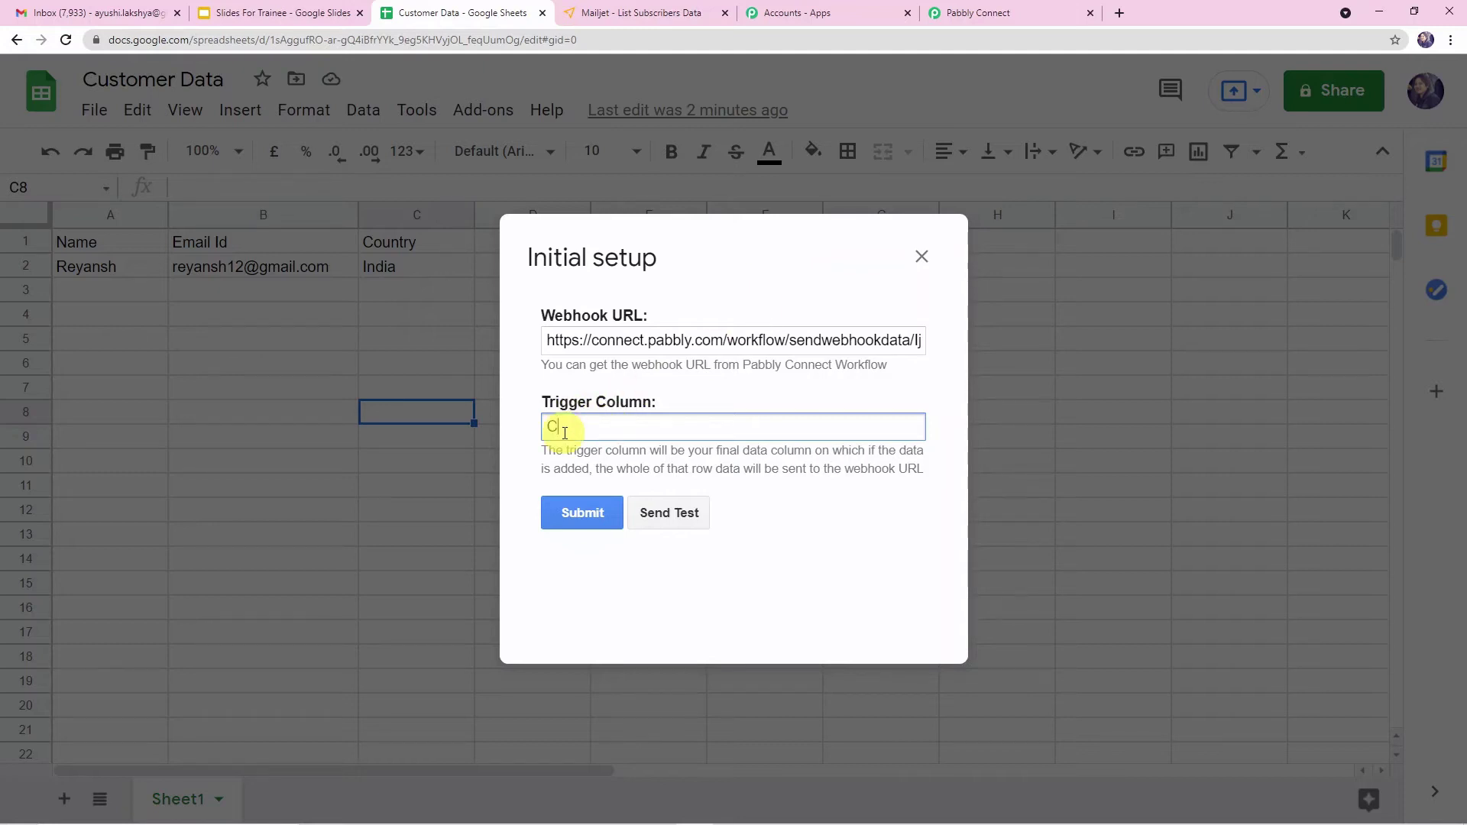
click(671, 520)
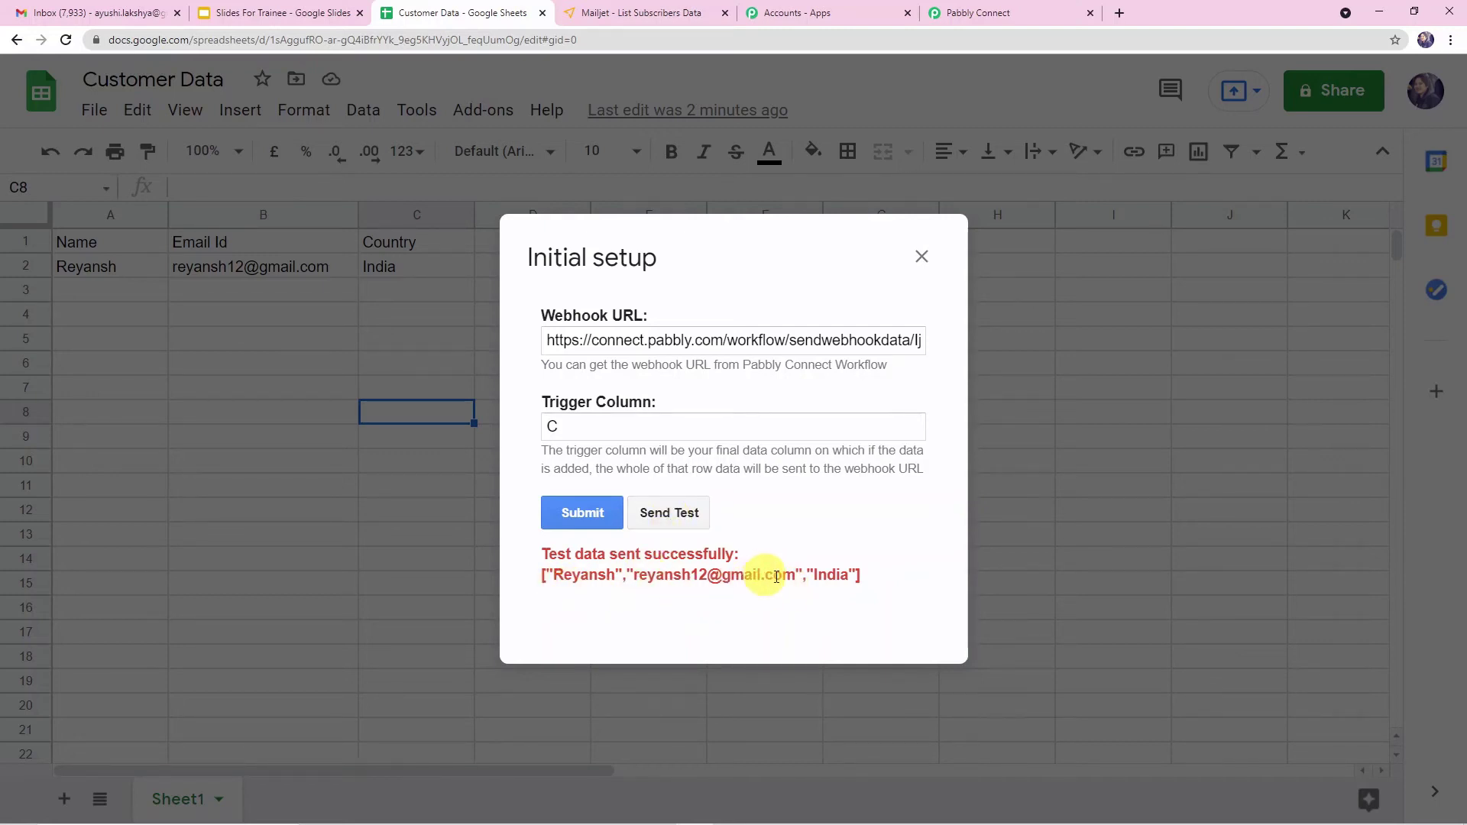
click(567, 515)
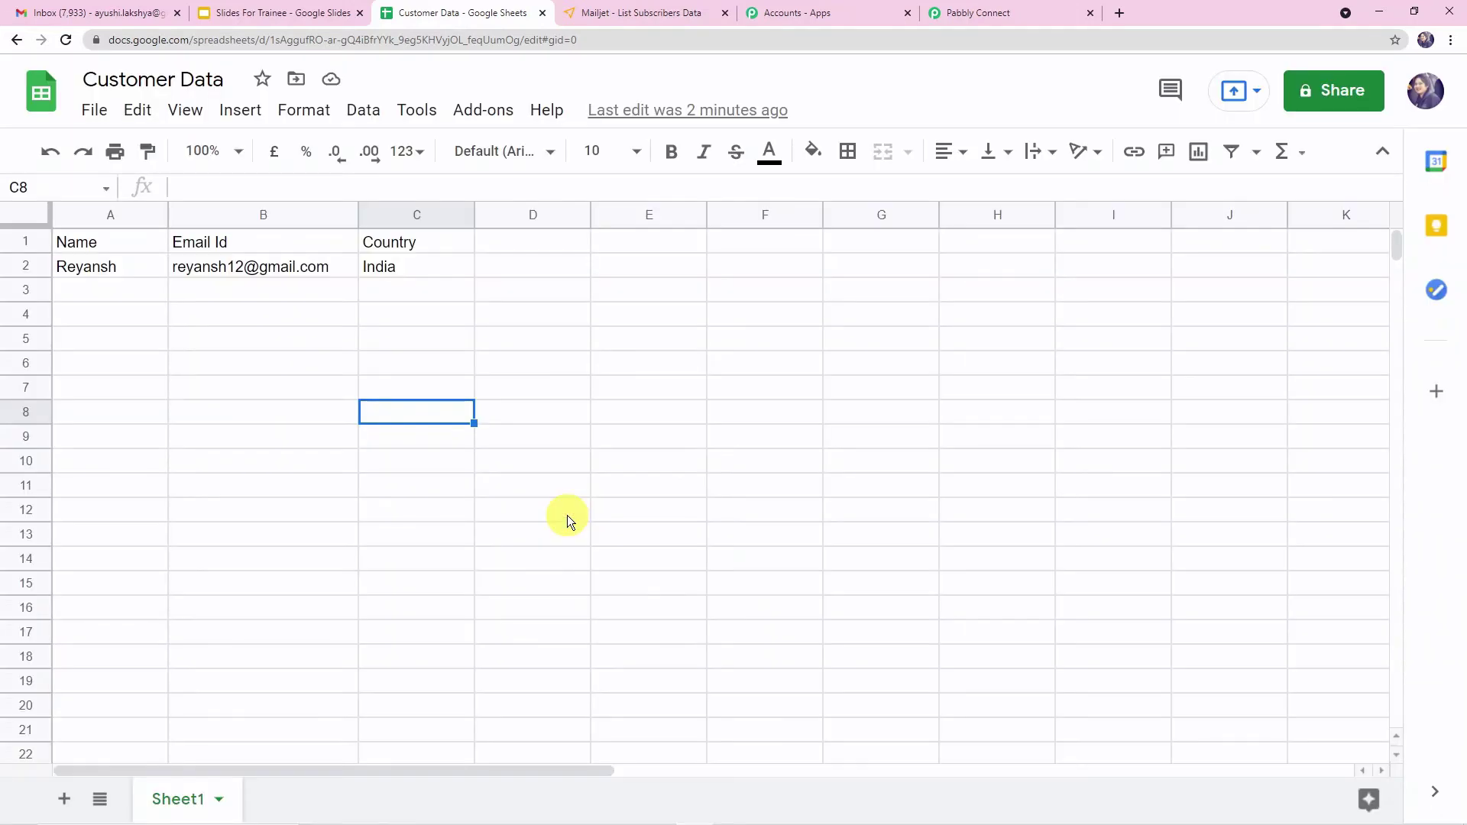
- Enable the Pabbly Connect Webhooks Send On Event option for the spreadsheet
click(487, 117)
mouse_move(517, 214)
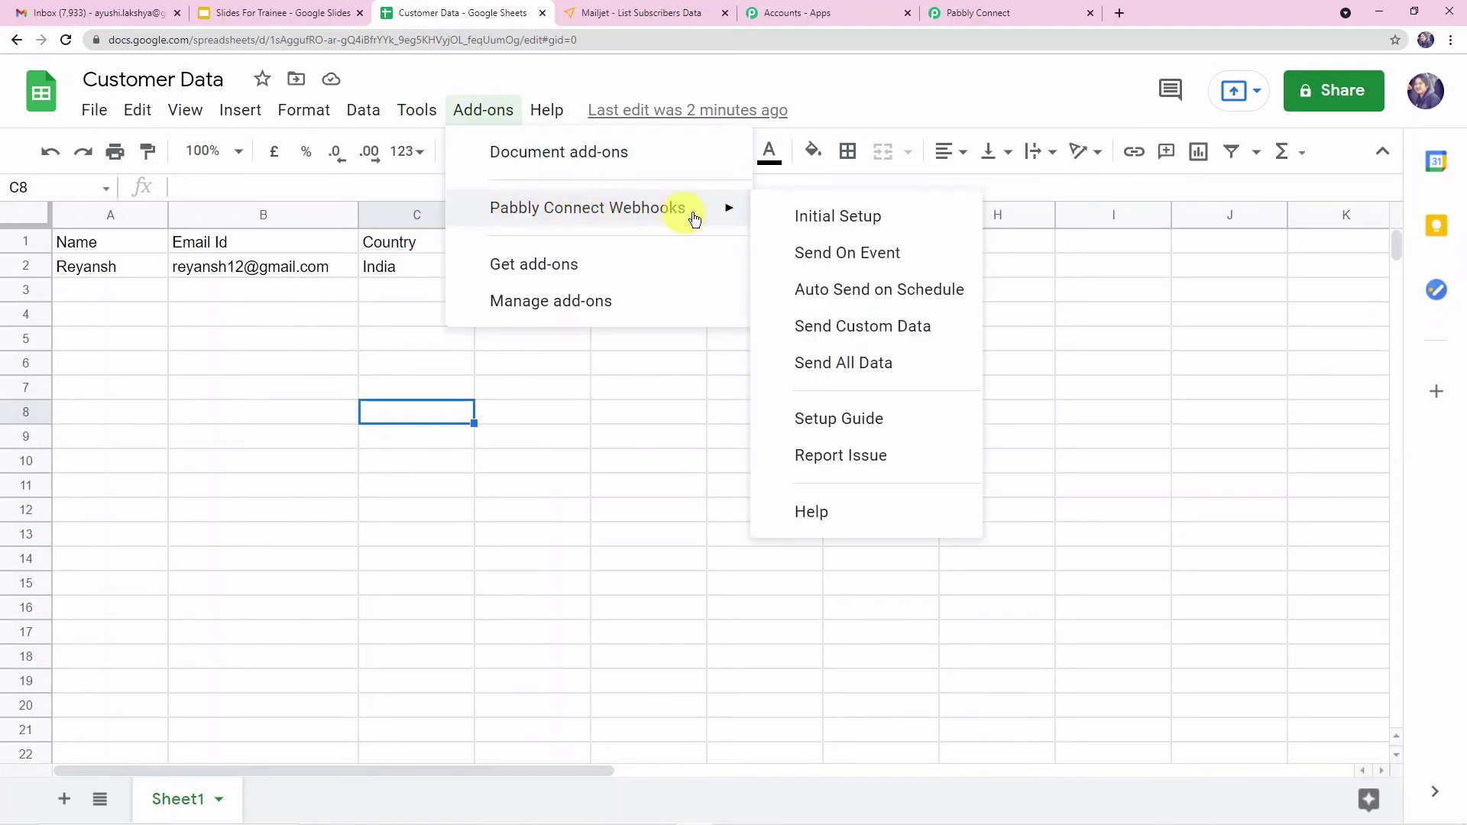
click(799, 261)
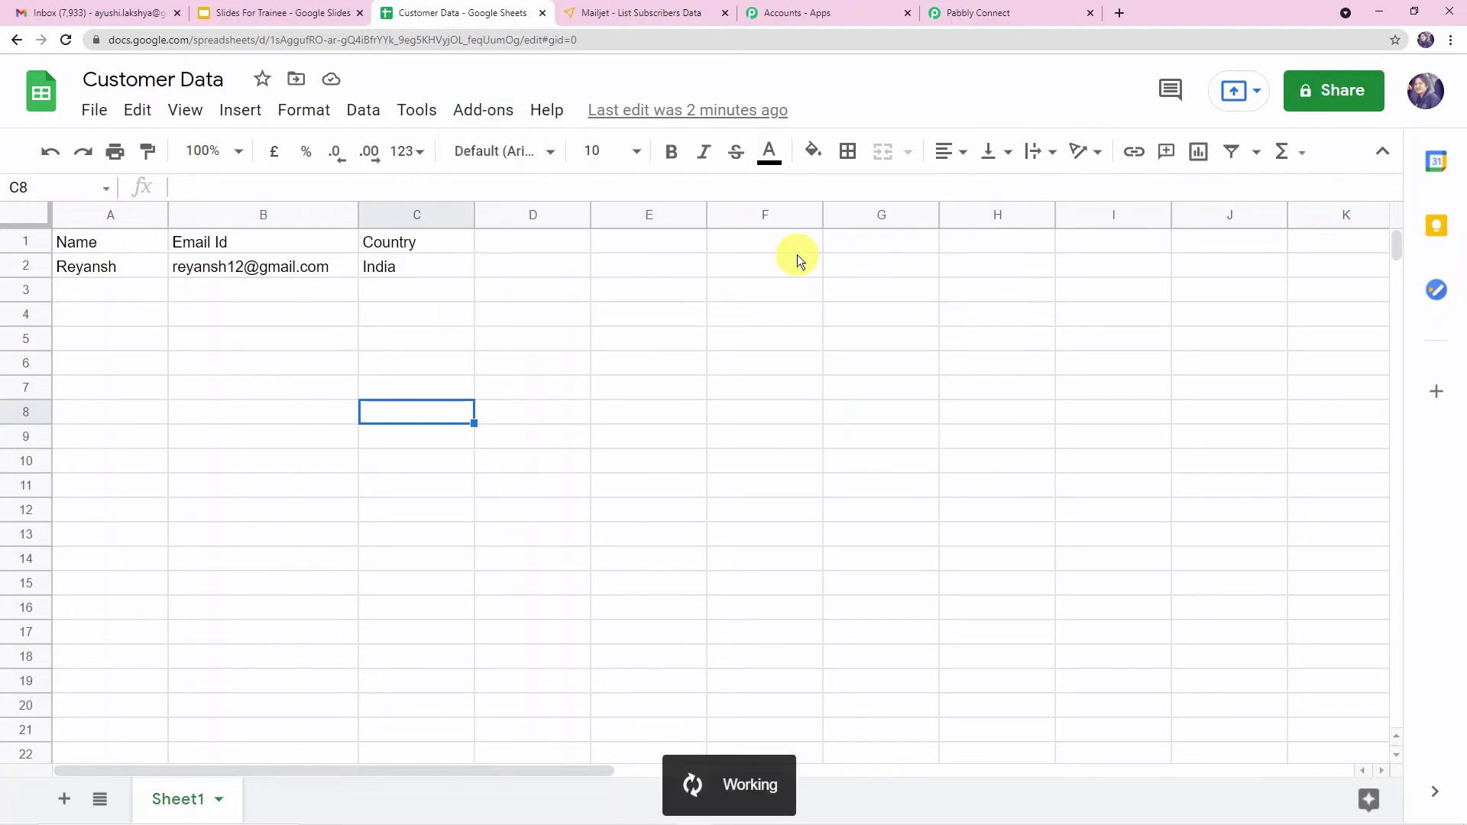
click(76, 292)
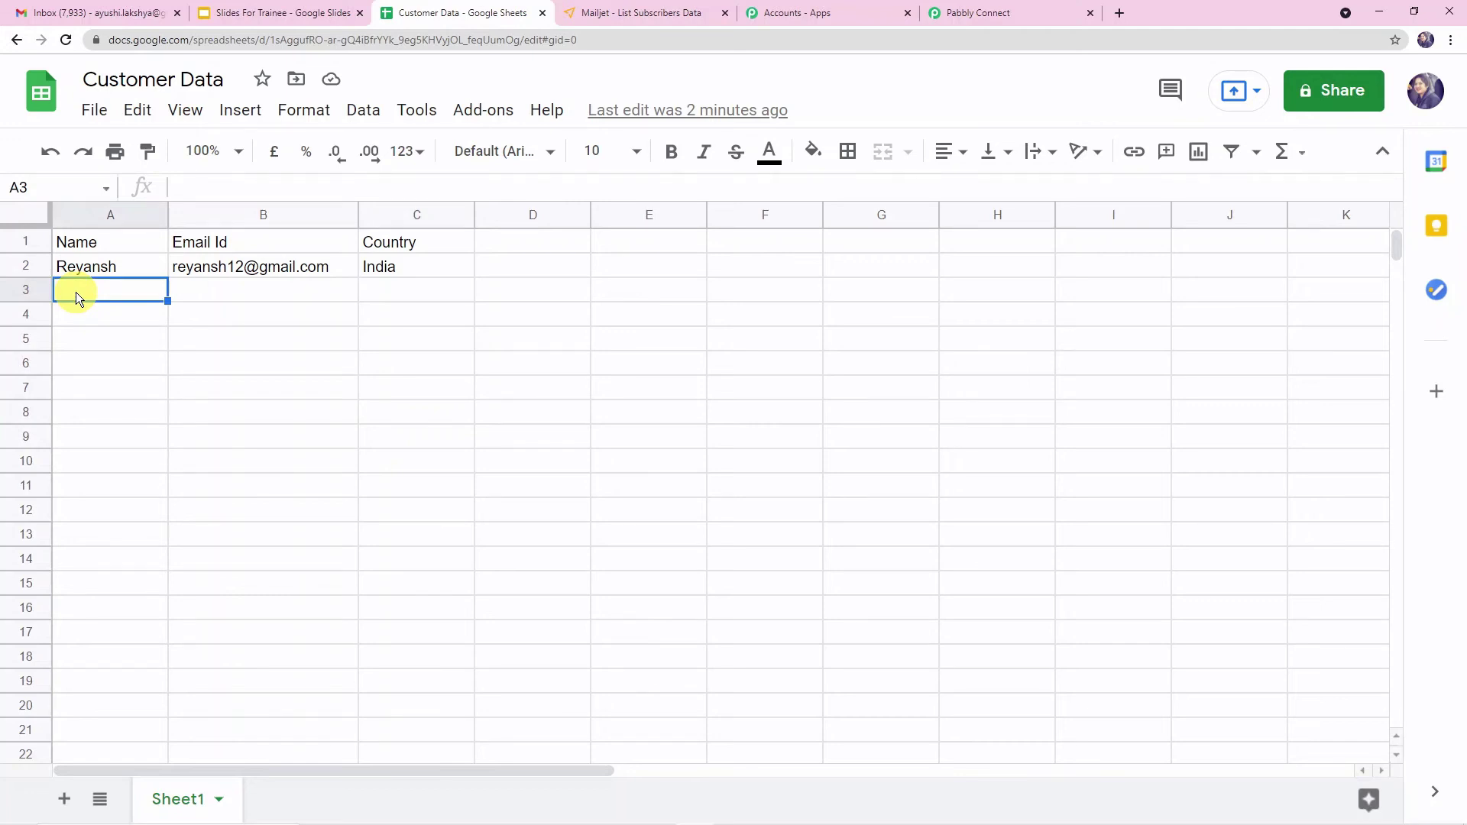
- Review the webhook response received in the Pabbly Connect trigger step
click(1015, 9)
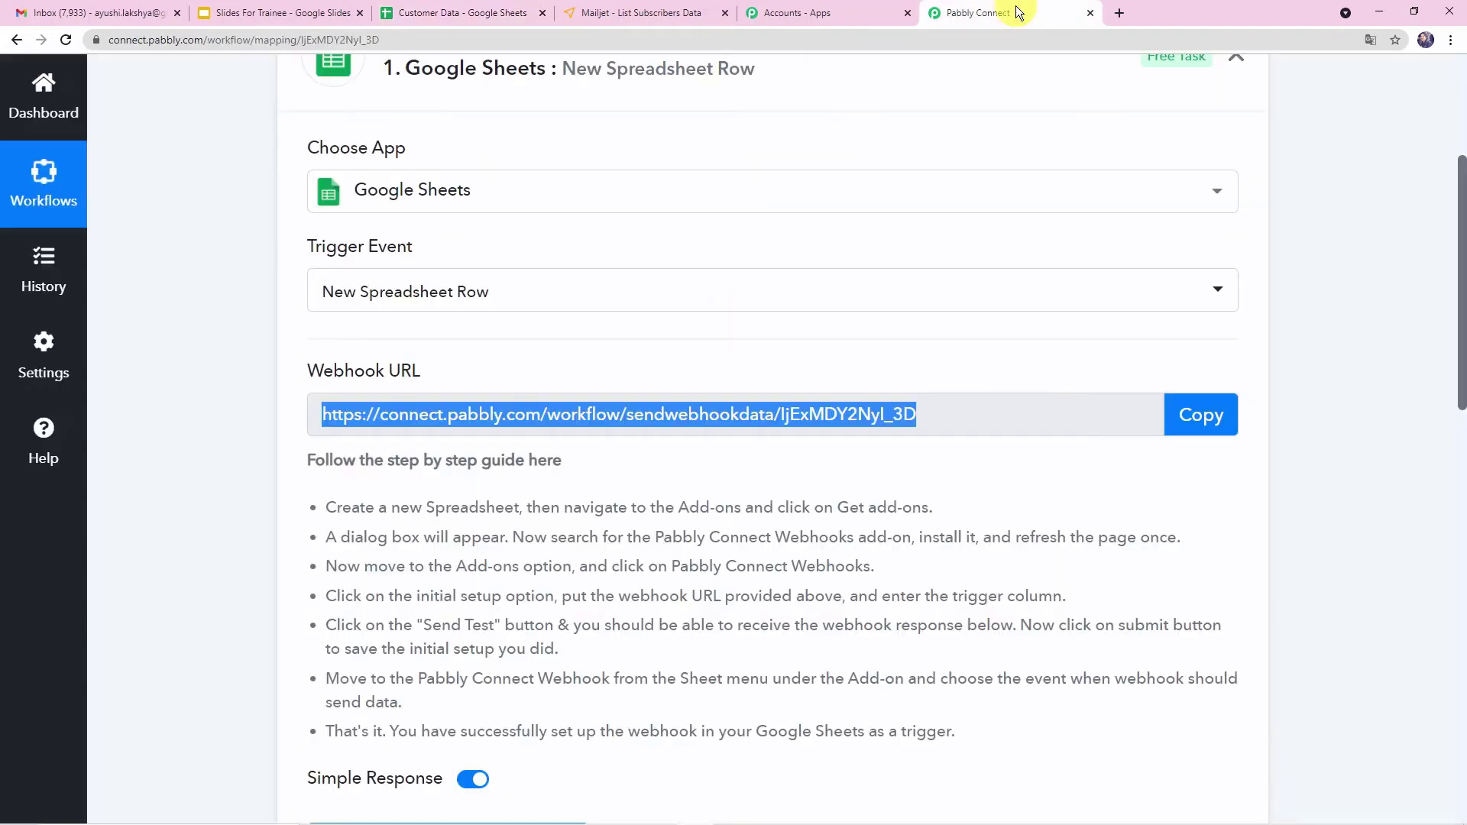
click(217, 456)
scroll(218, 456, down, 4)
scroll(217, 456, down, 4)
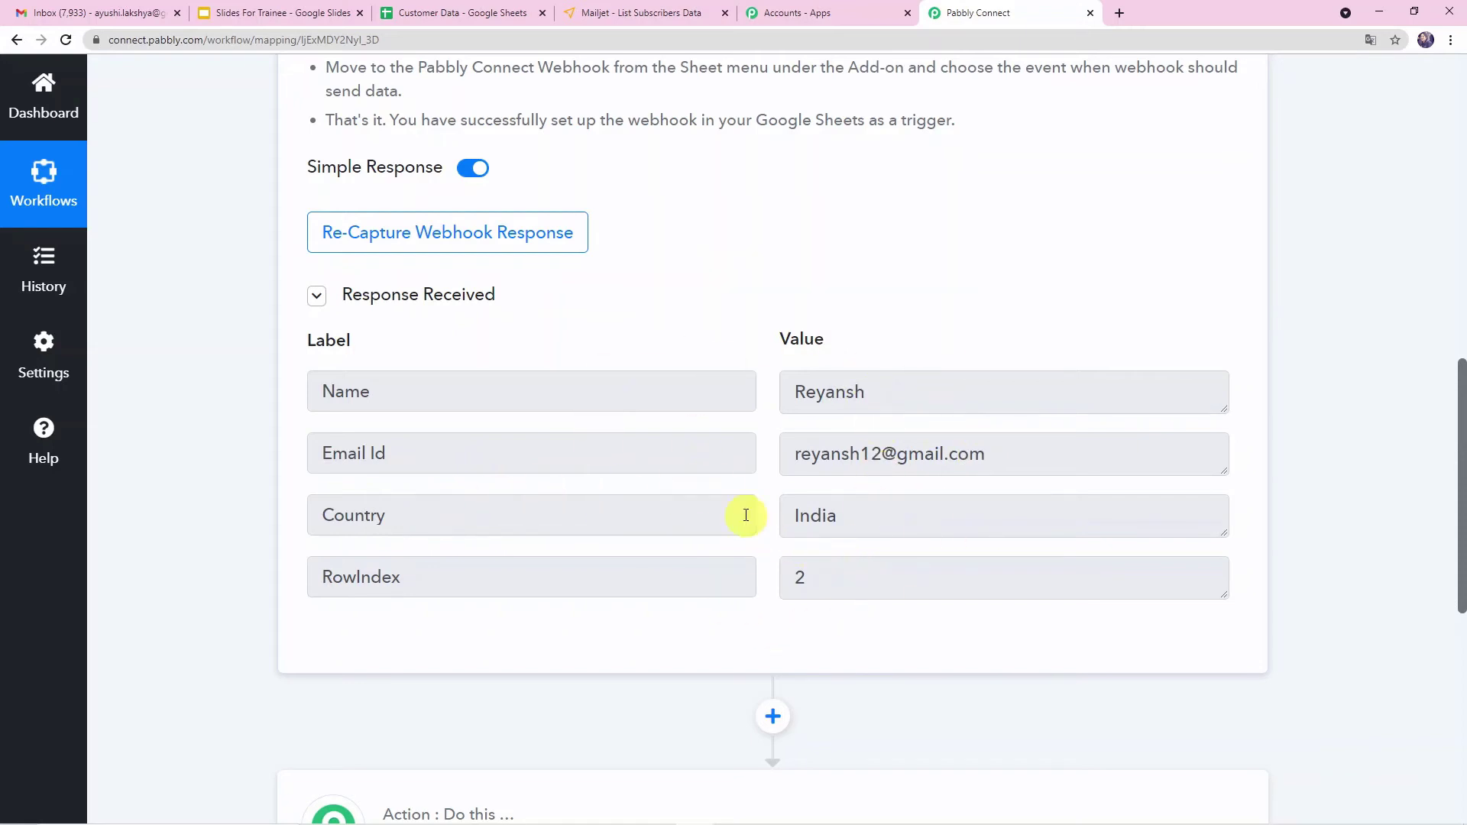
click(485, 16)
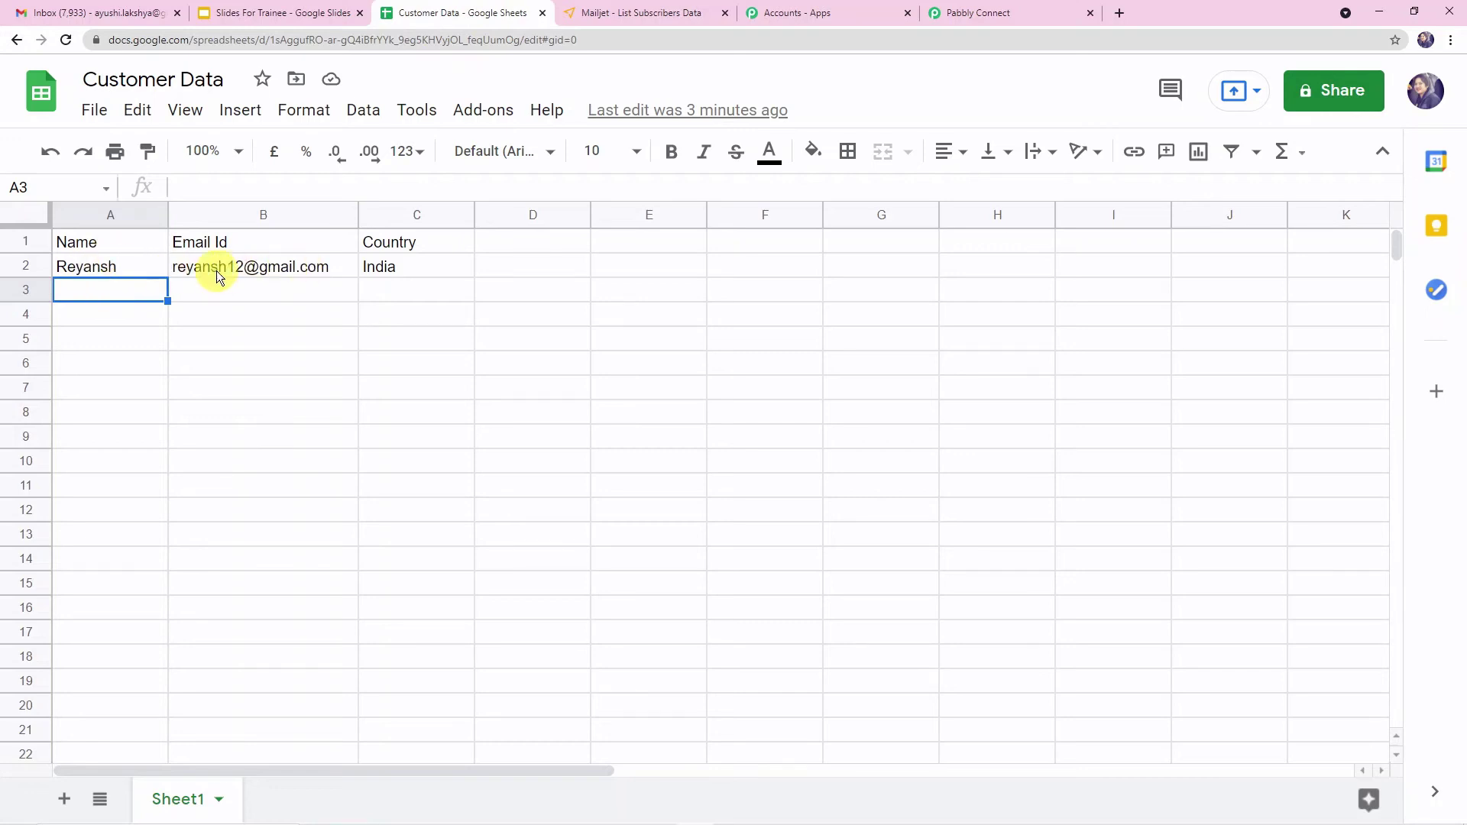
- Open the workflow's action step and choose MailJet as the application
click(1032, 12)
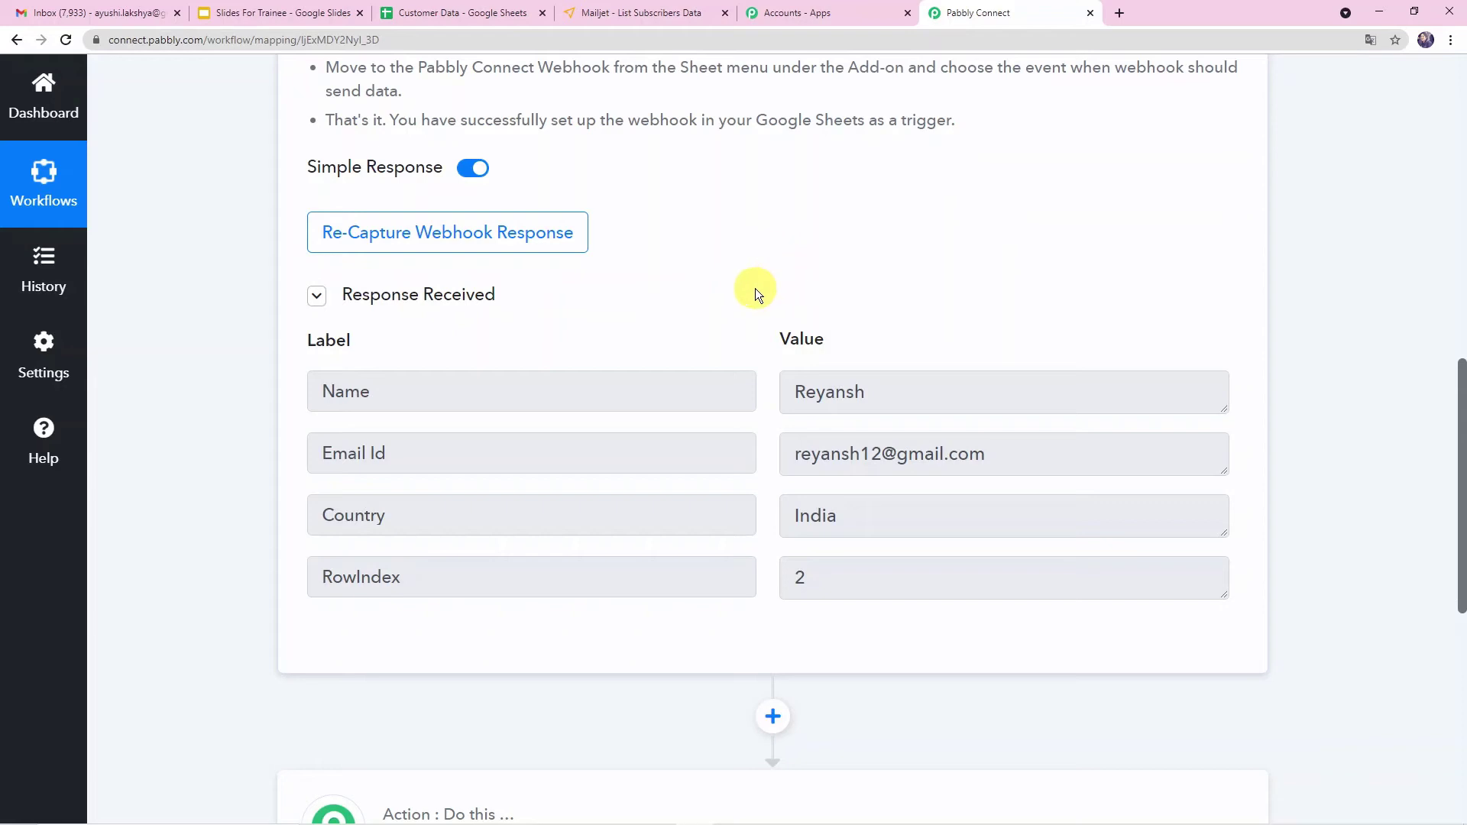
scroll(755, 290, down, 4)
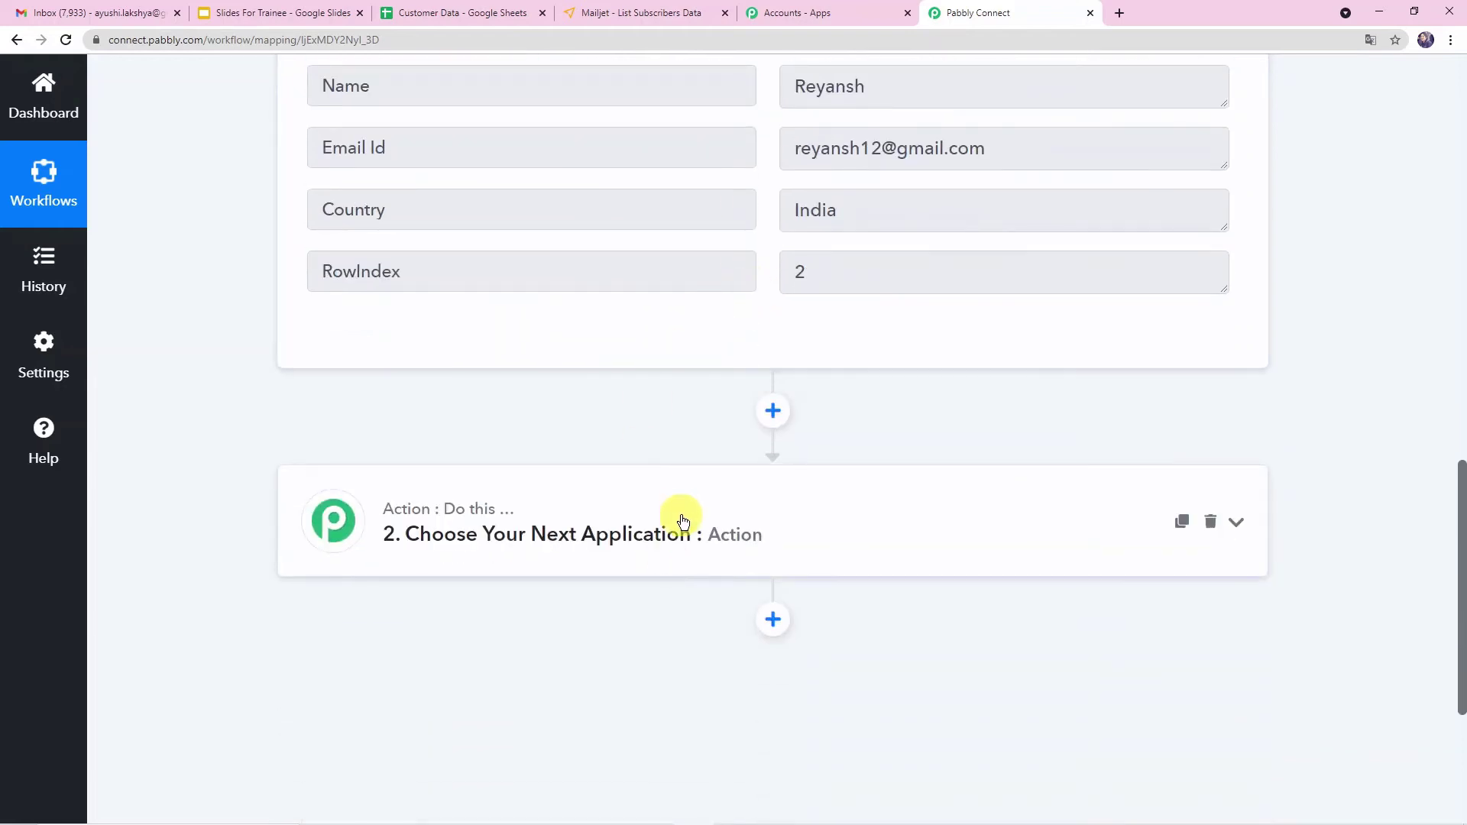
click(683, 517)
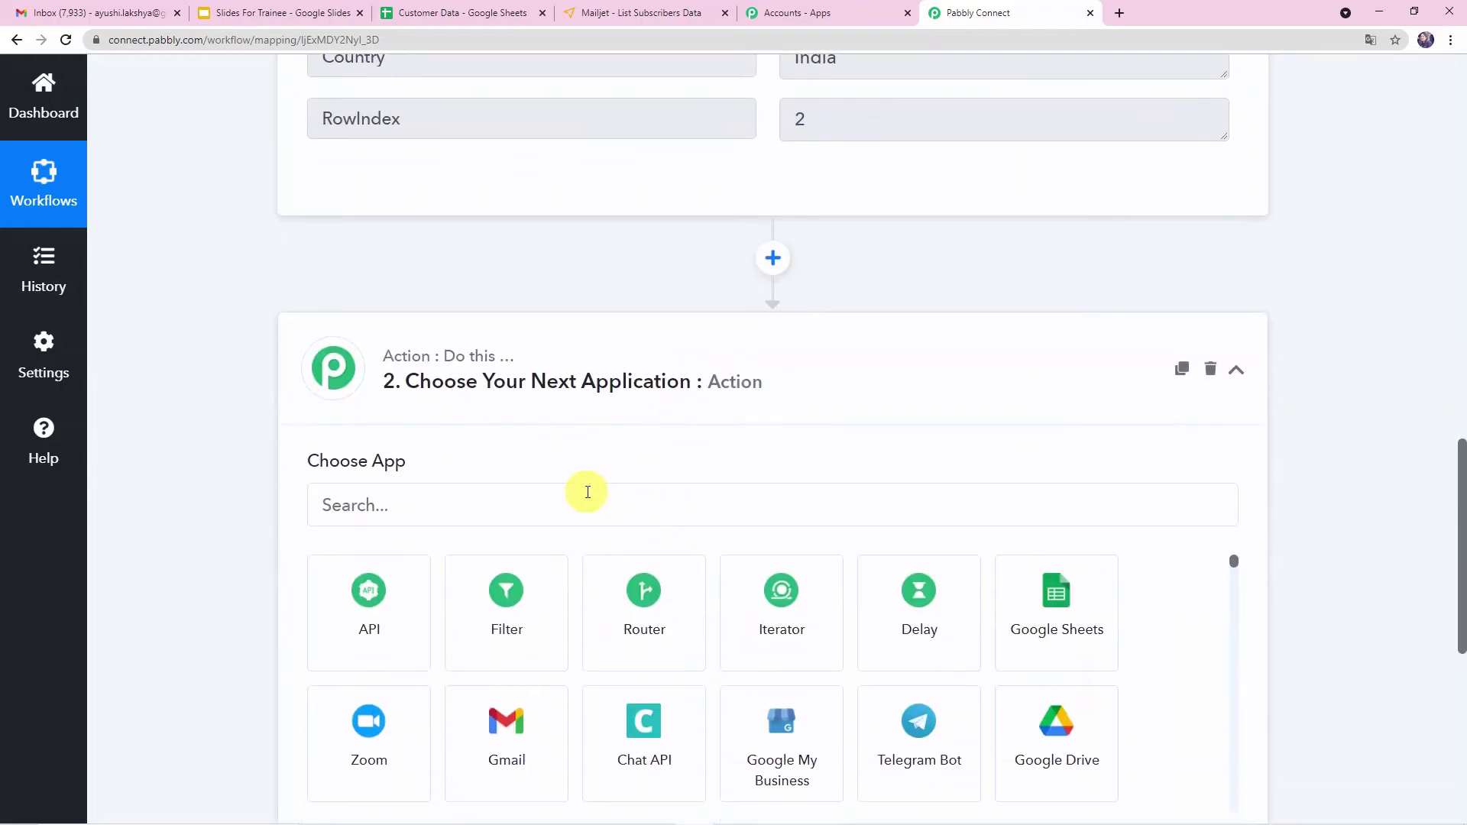
click(531, 511)
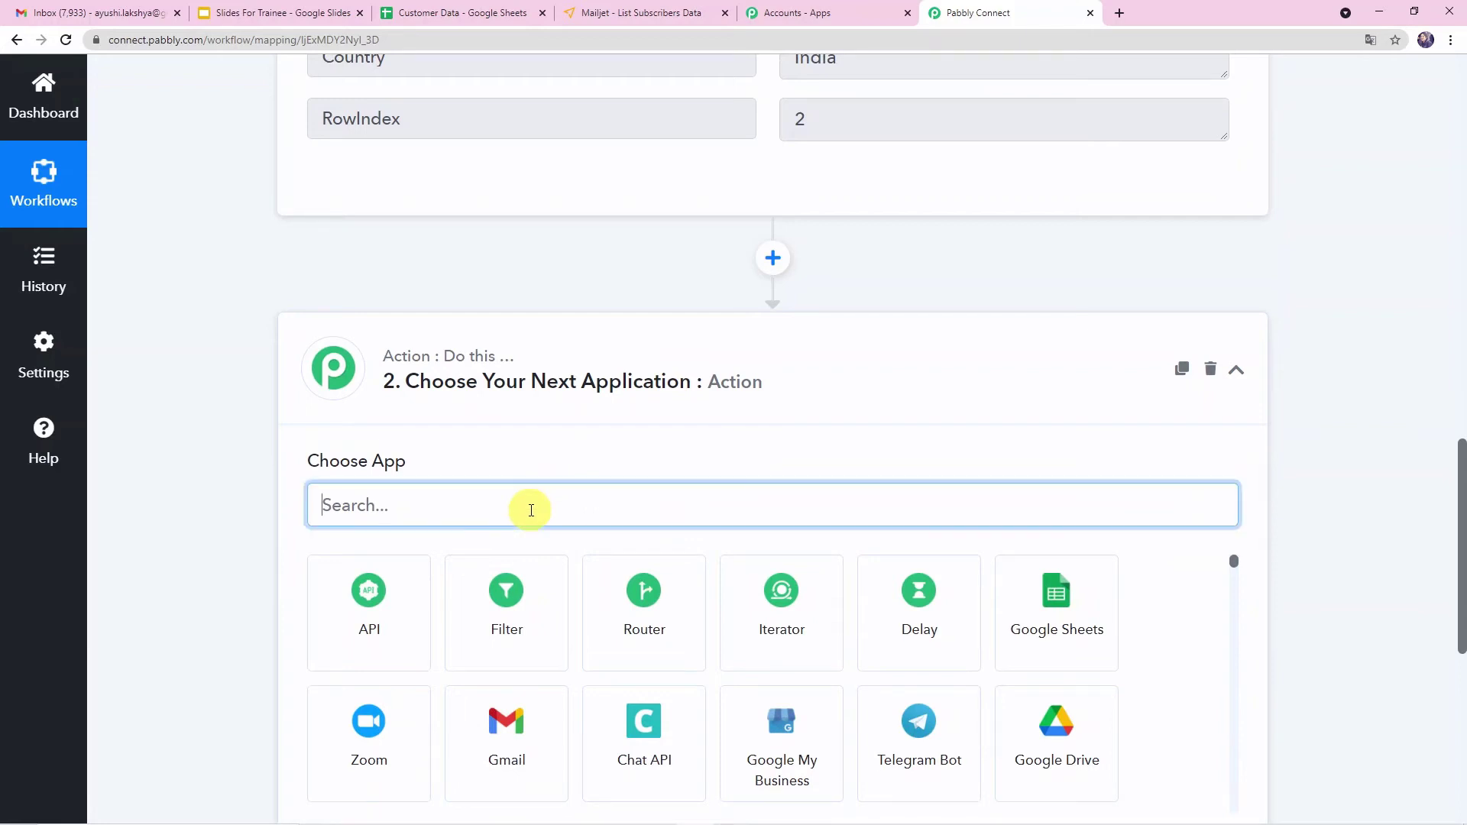
text(Mi)
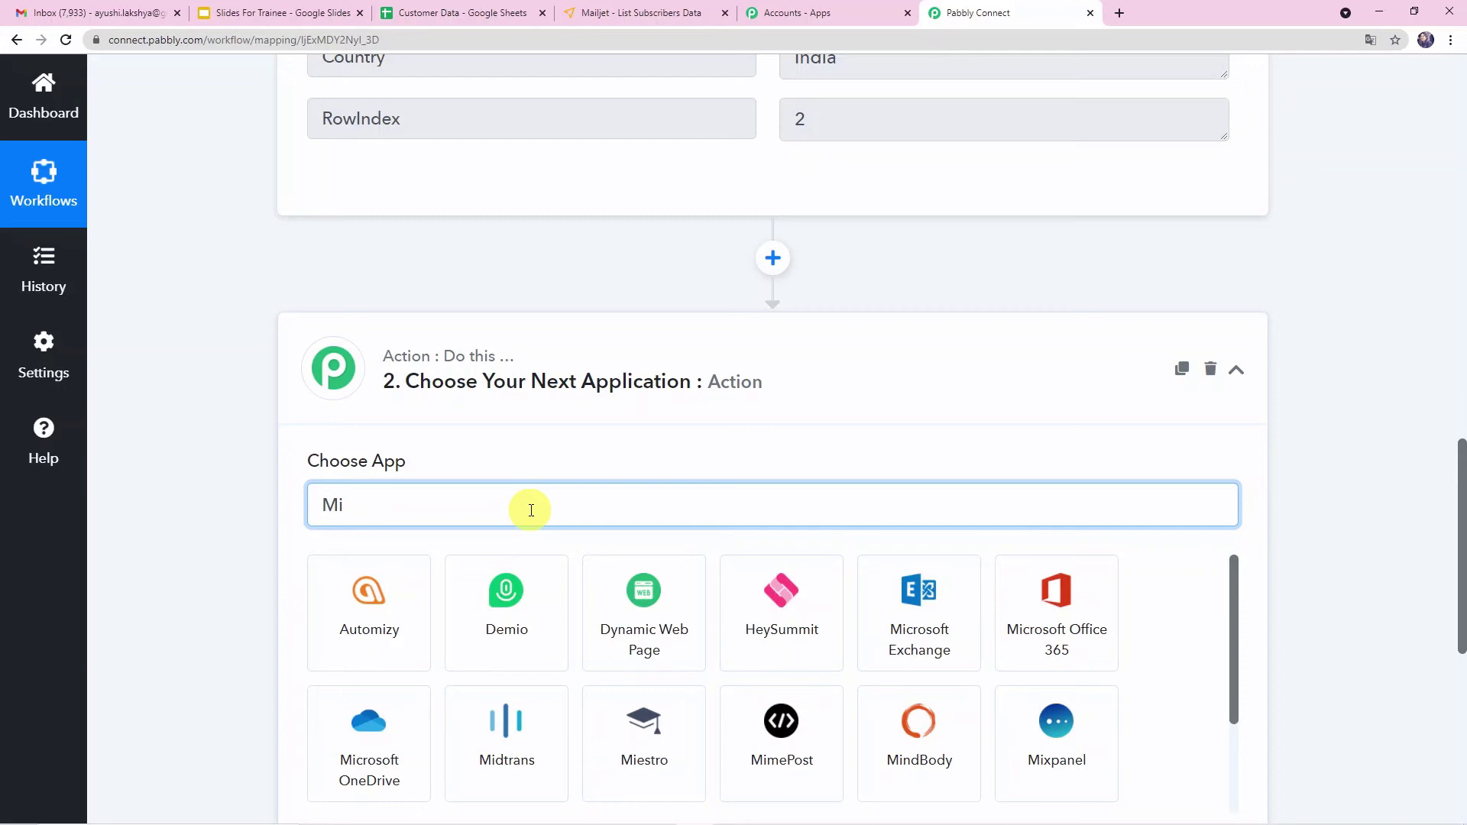
text(ailje)
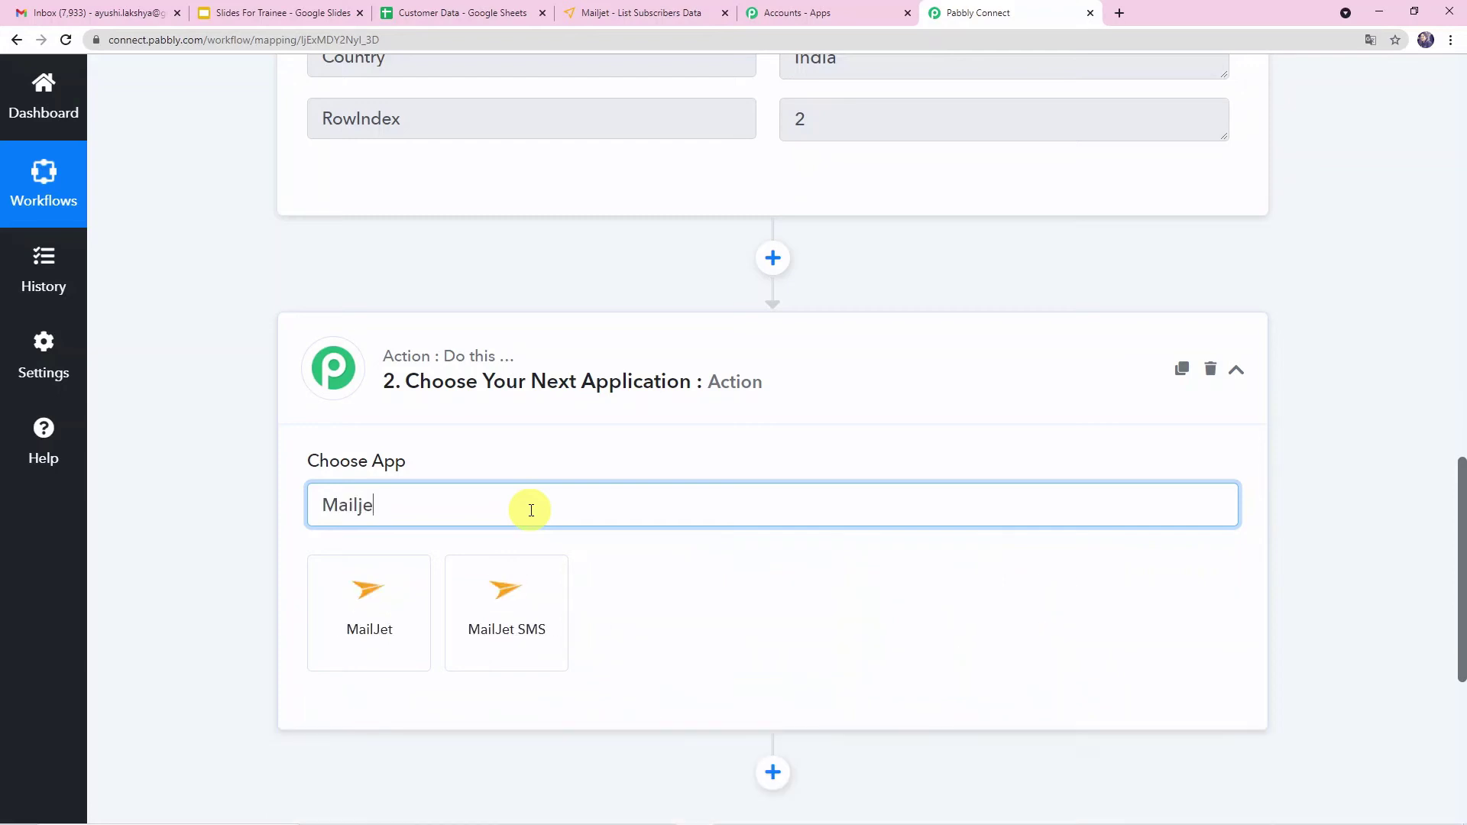
click(376, 605)
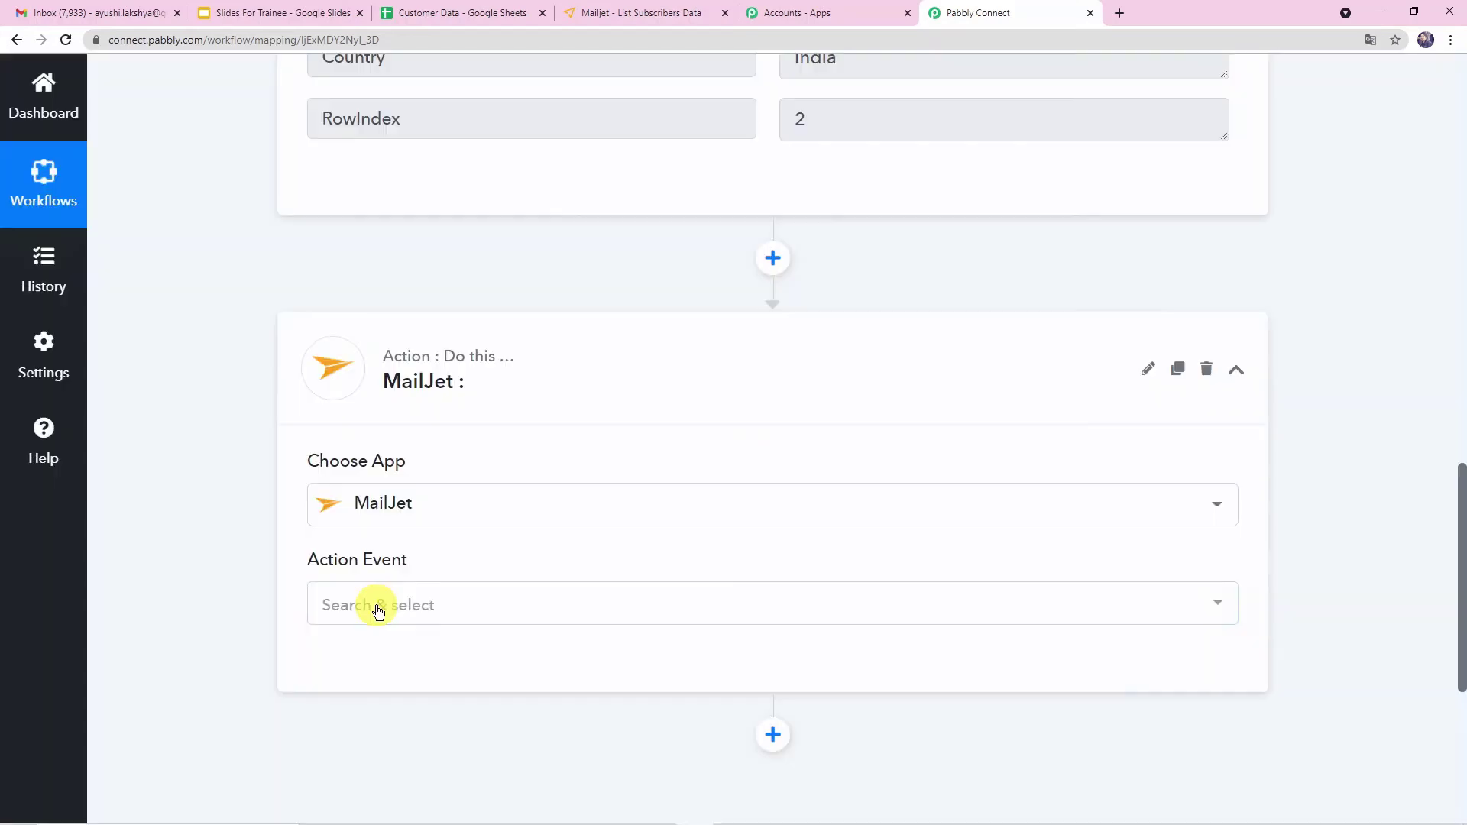
- Set the action event to Subscribe Contact to MailJet List
mouse_move(355, 571)
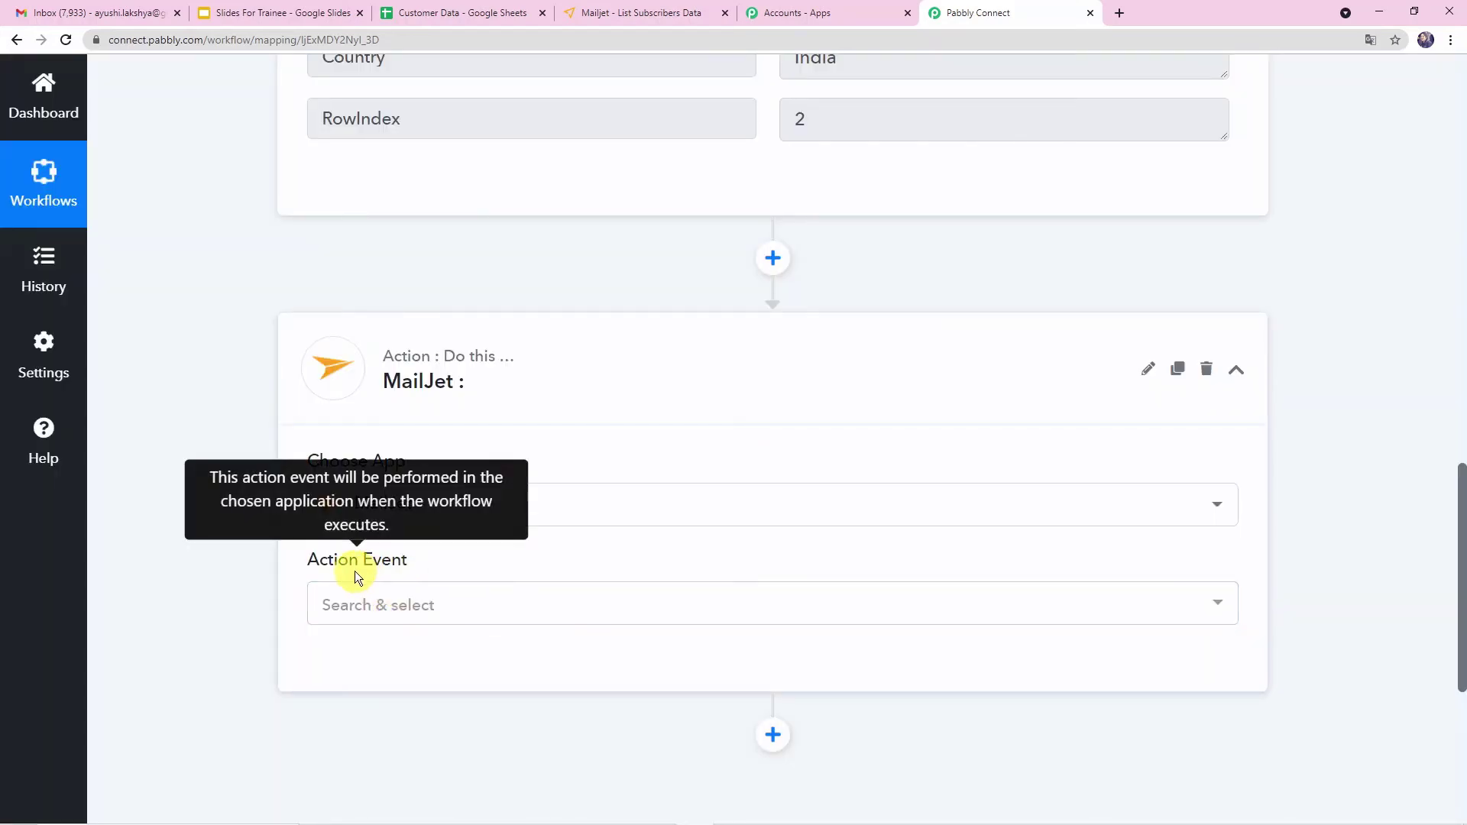
click(554, 612)
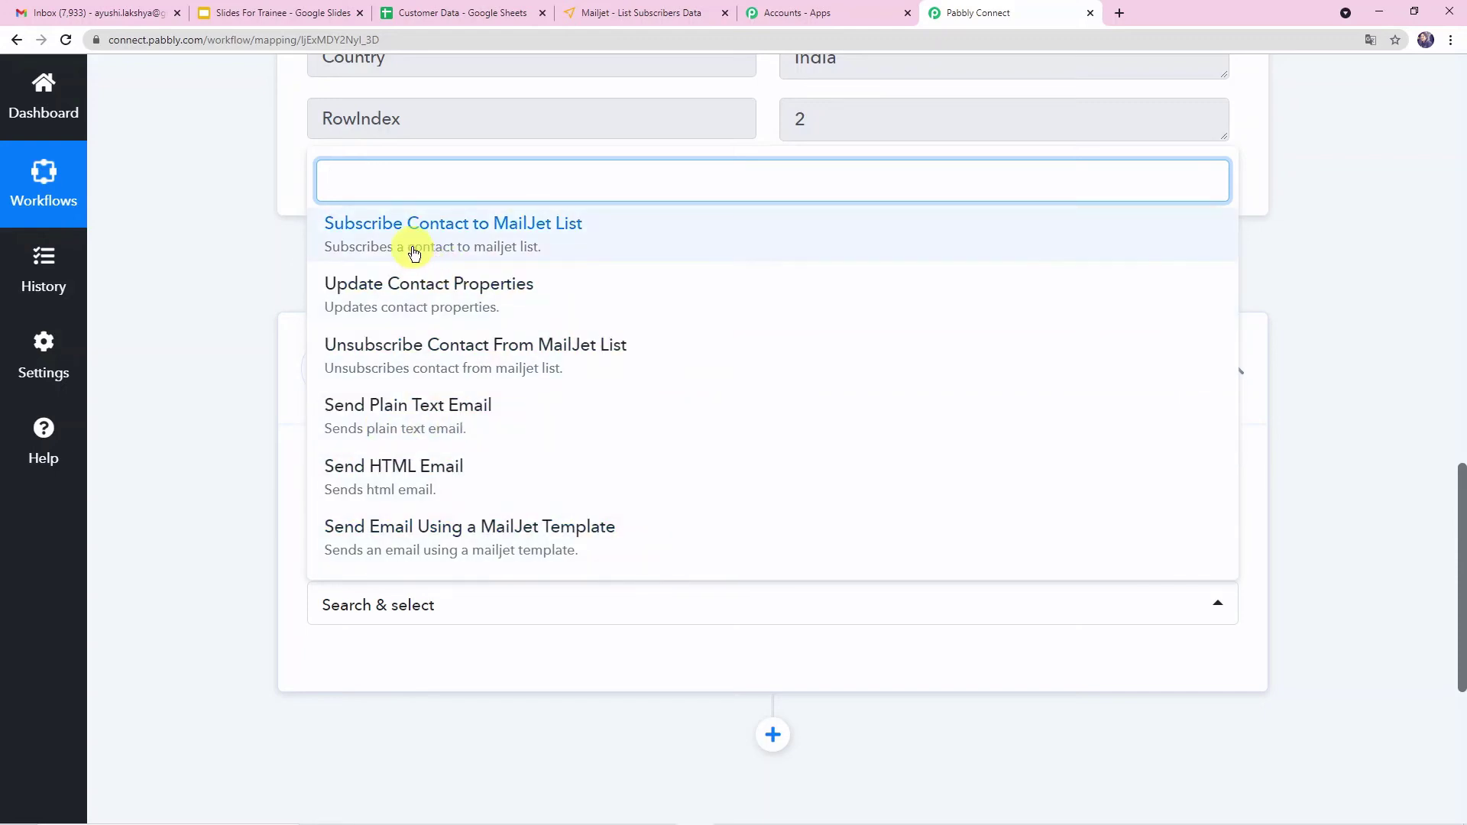
click(656, 237)
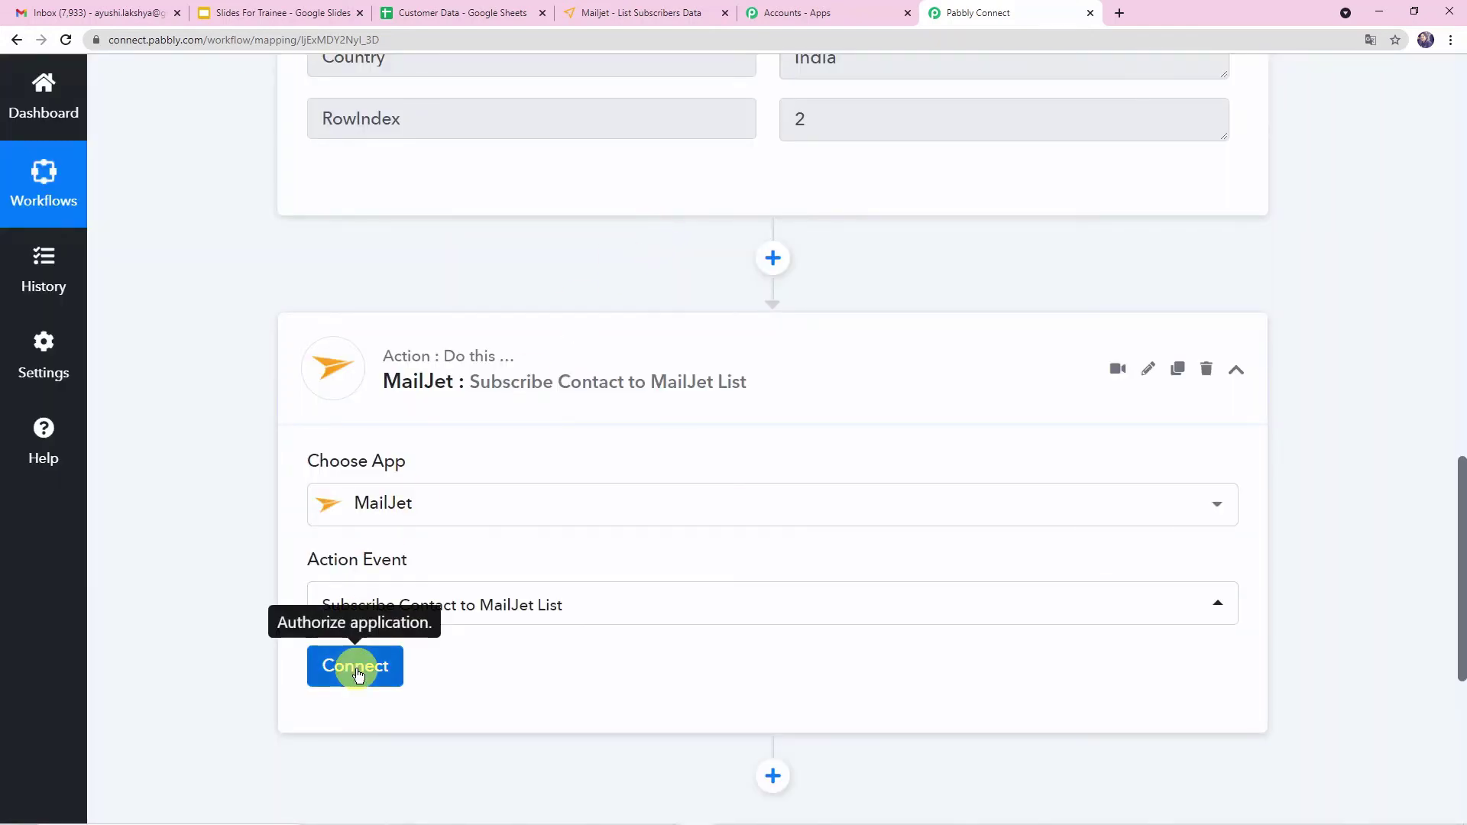
- Start connecting a new MailJet account and open Mailjet's API Key Management page
click(356, 668)
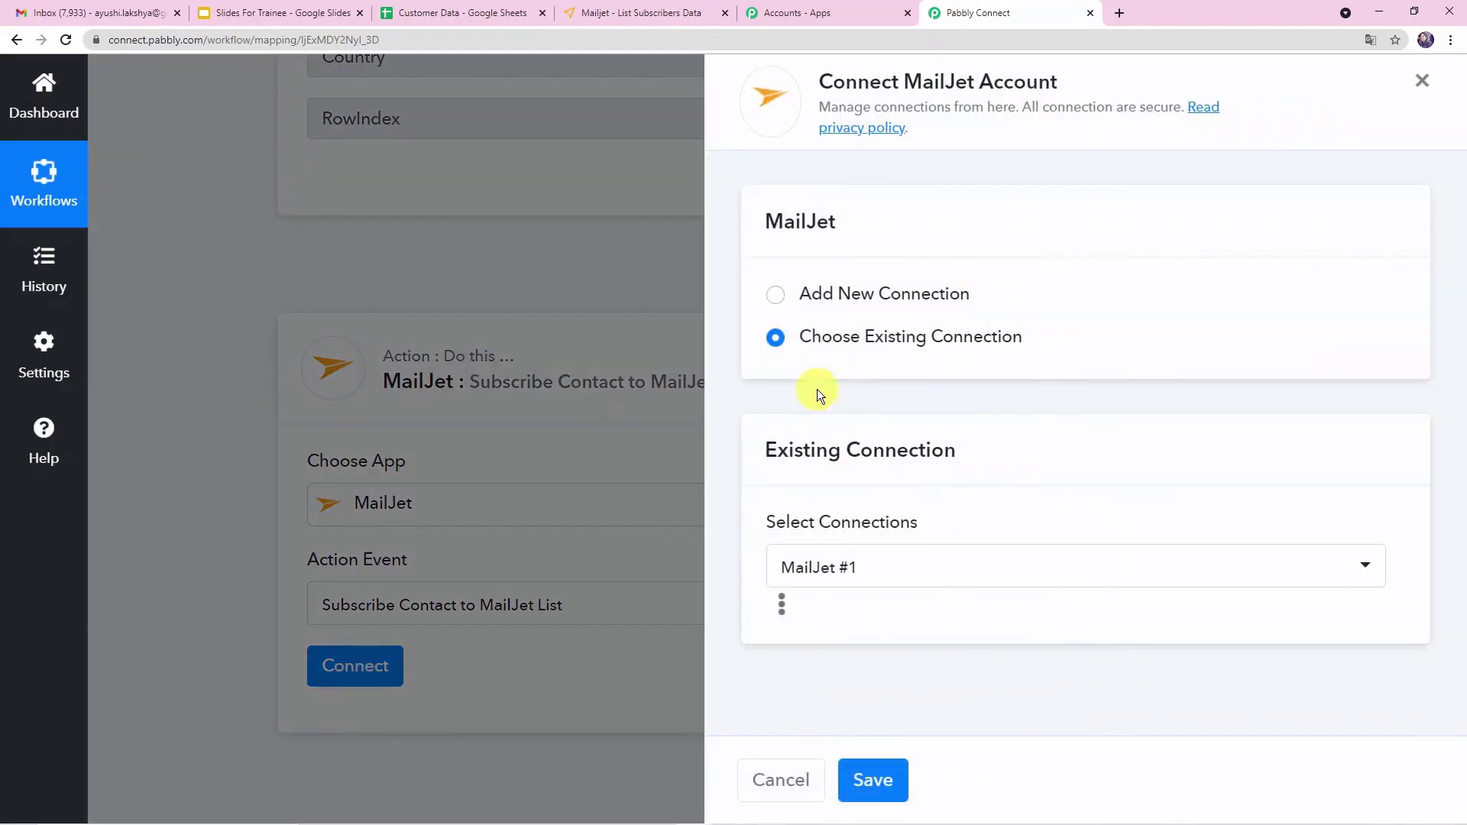
click(776, 295)
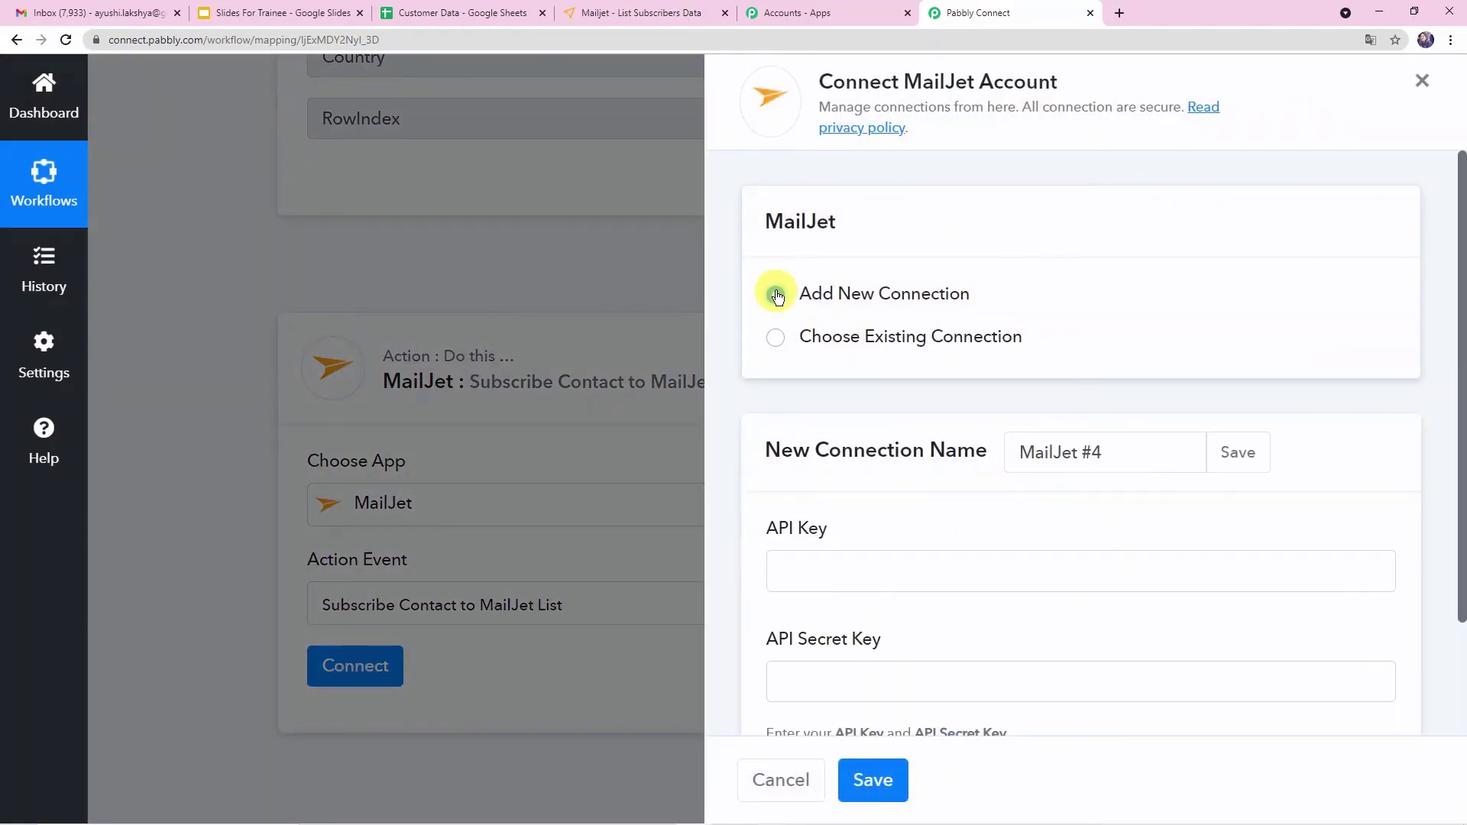
scroll(919, 529, down, 2)
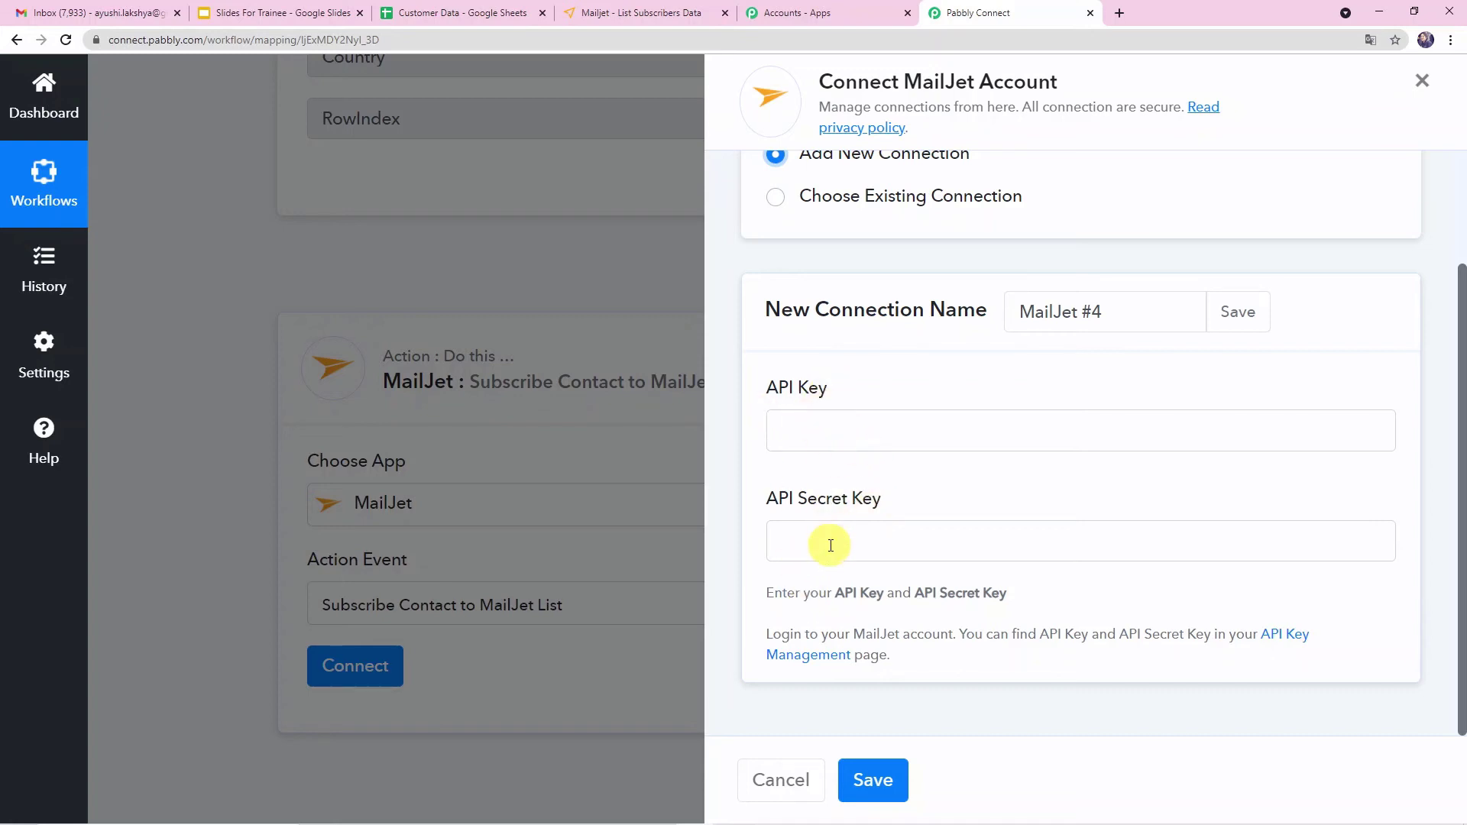
click(1275, 637)
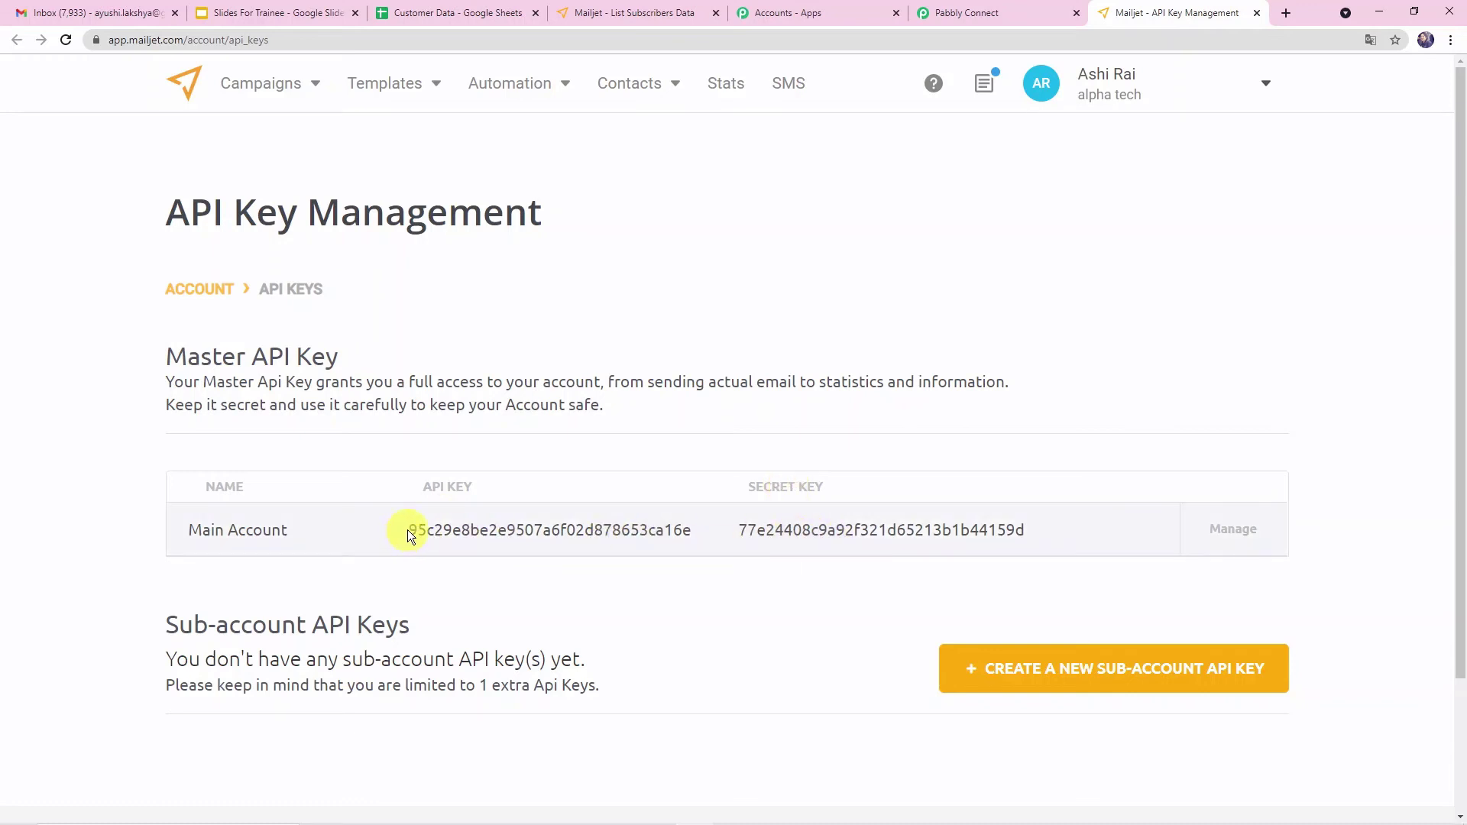
- Copy the Mailjet master API key and paste it into the connection's API Key field
drag(409, 531, 697, 542)
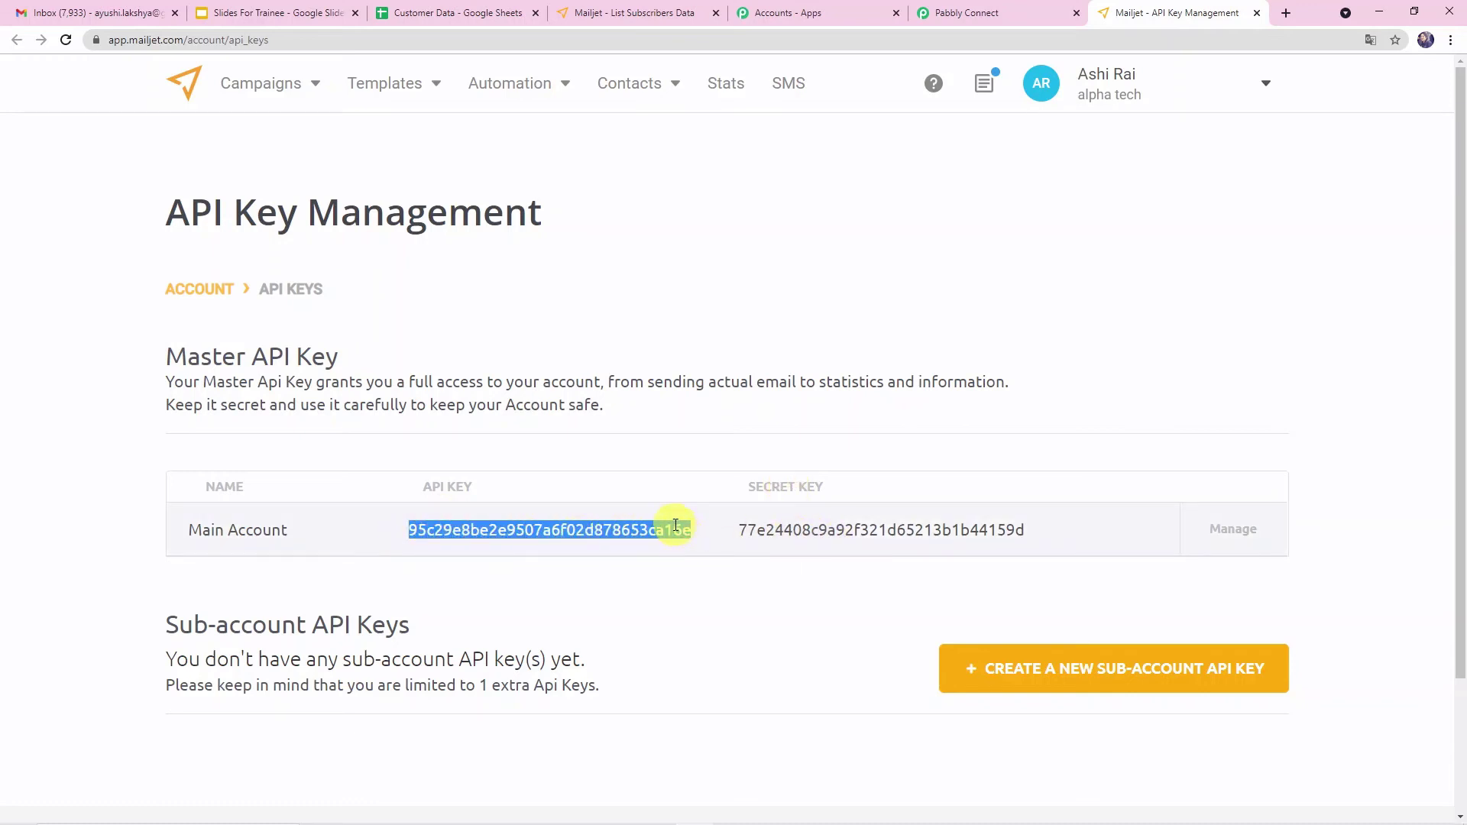
right_click(675, 526)
click(692, 540)
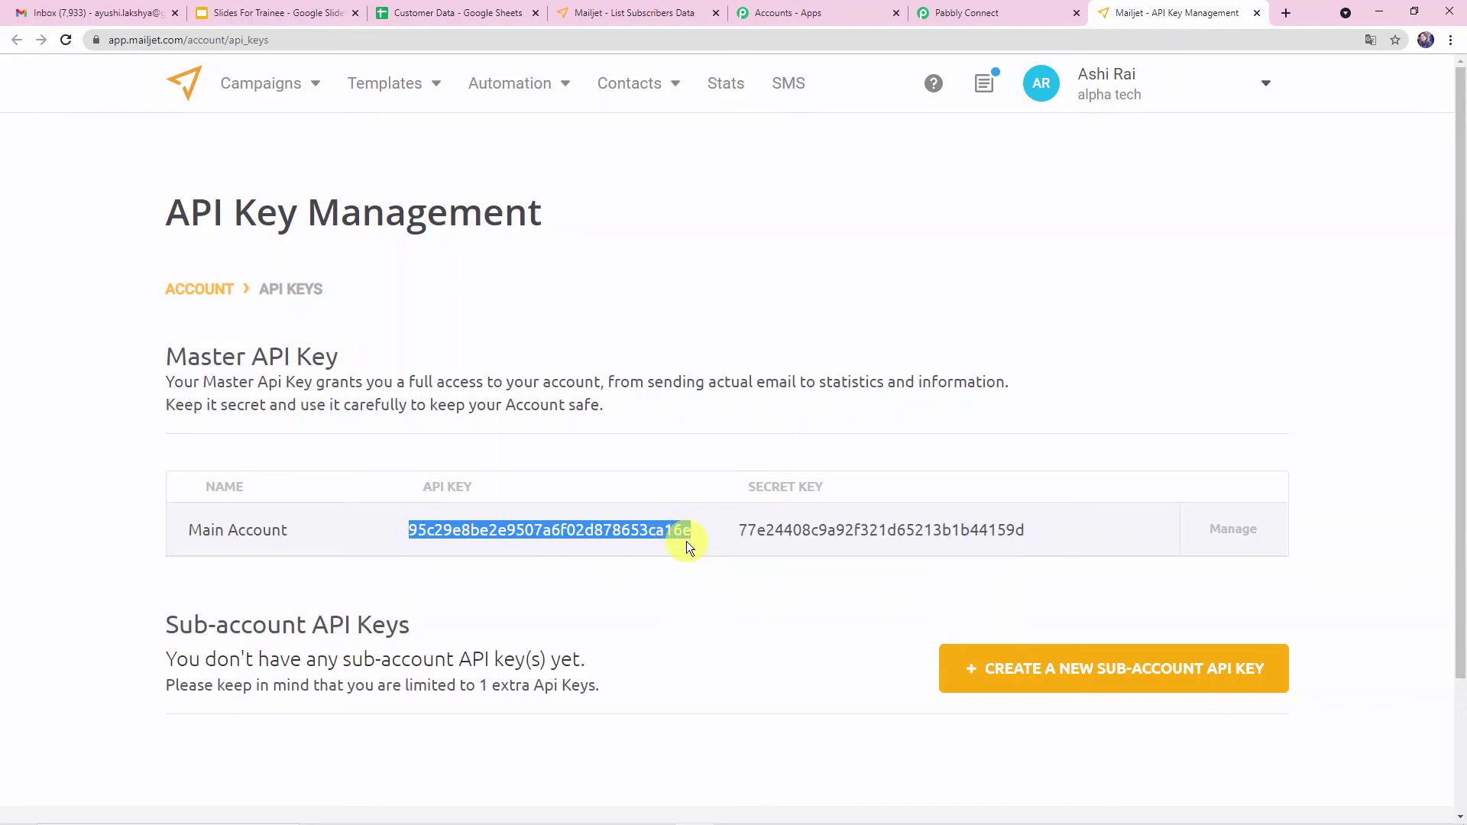
click(1007, 9)
right_click(891, 425)
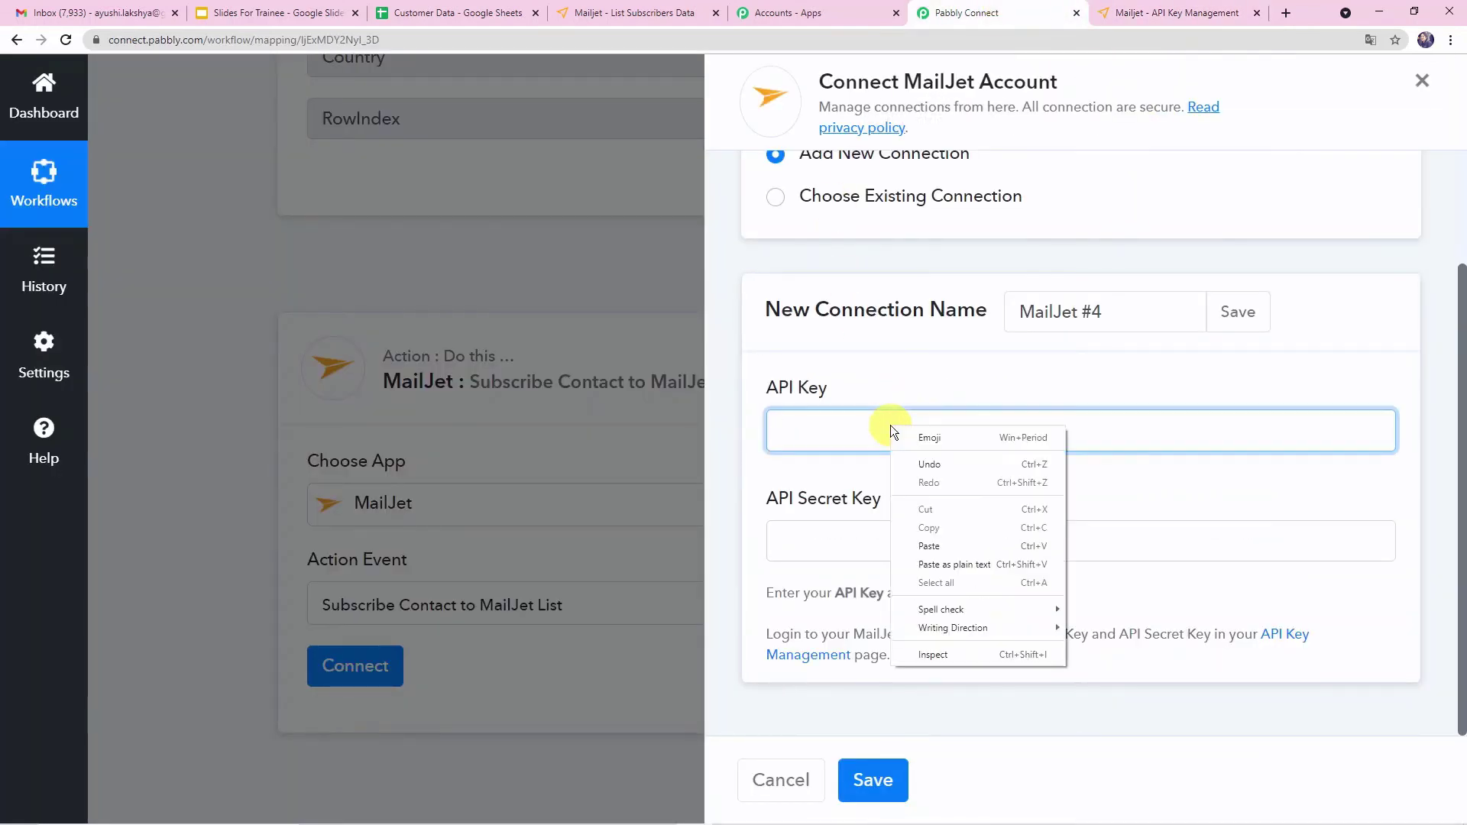
click(960, 545)
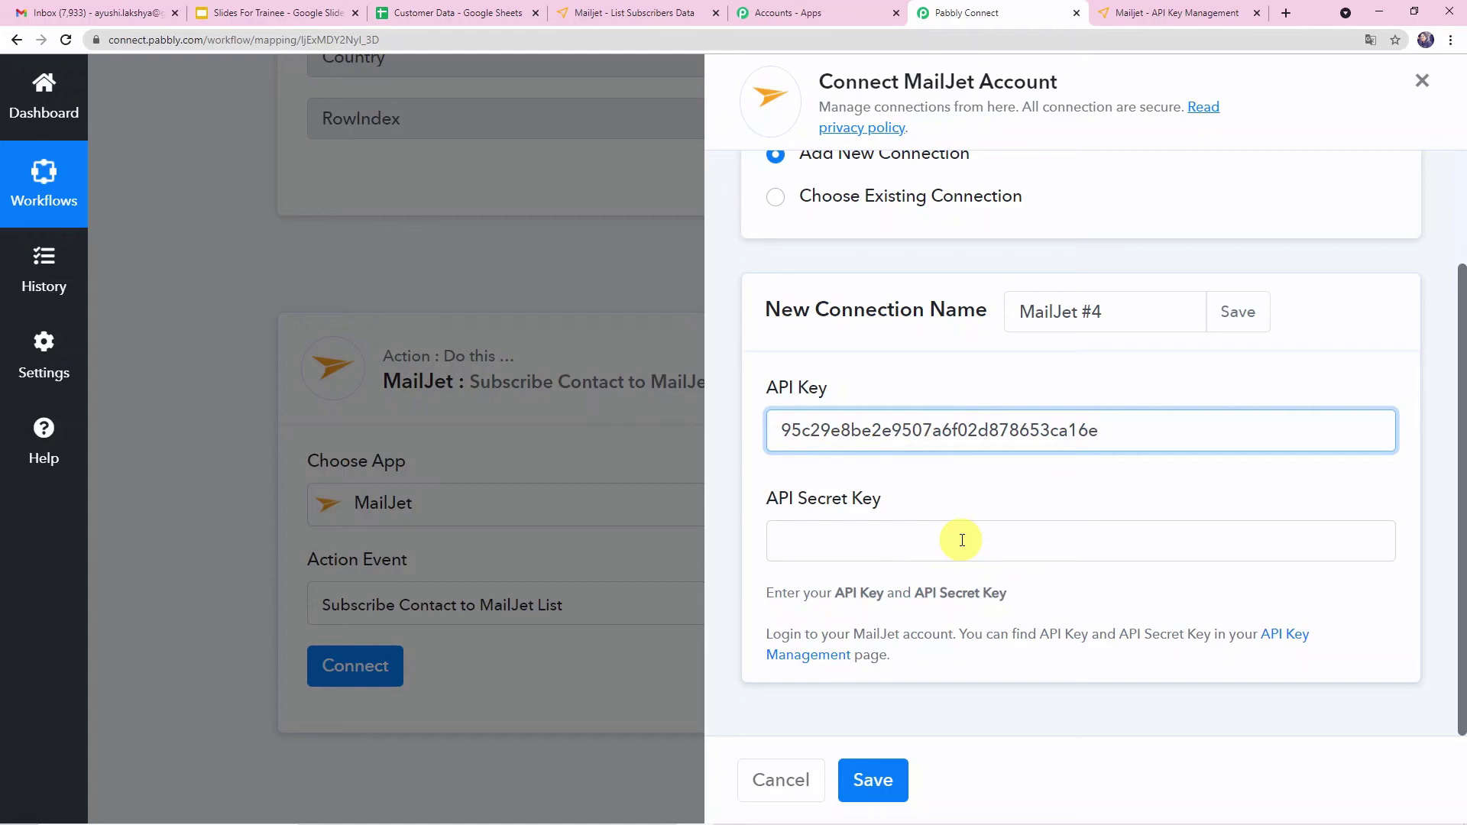
- Copy the Mailjet secret key into the API Secret Key field and save the new connection
click(800, 540)
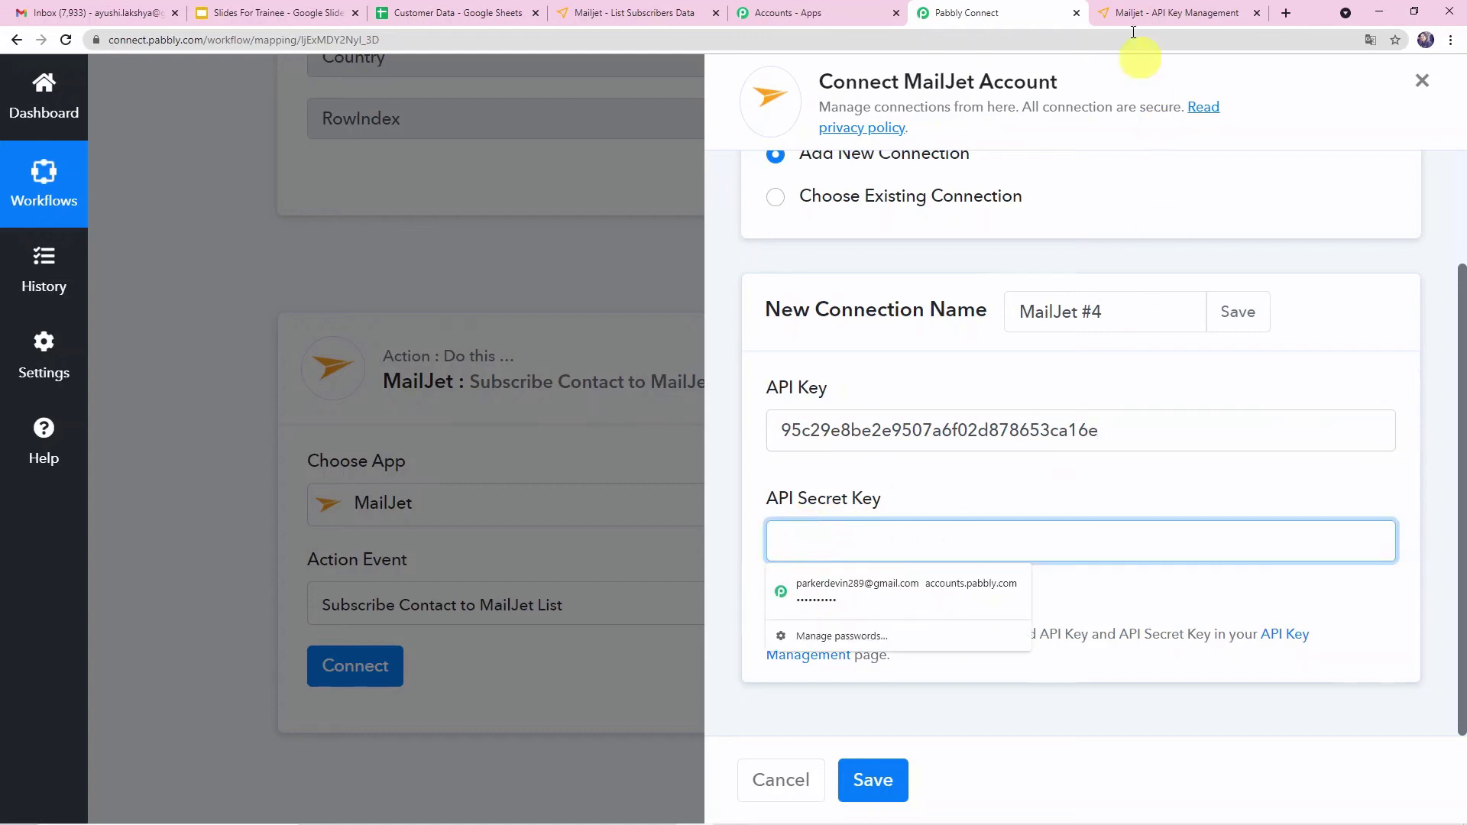
click(1147, 13)
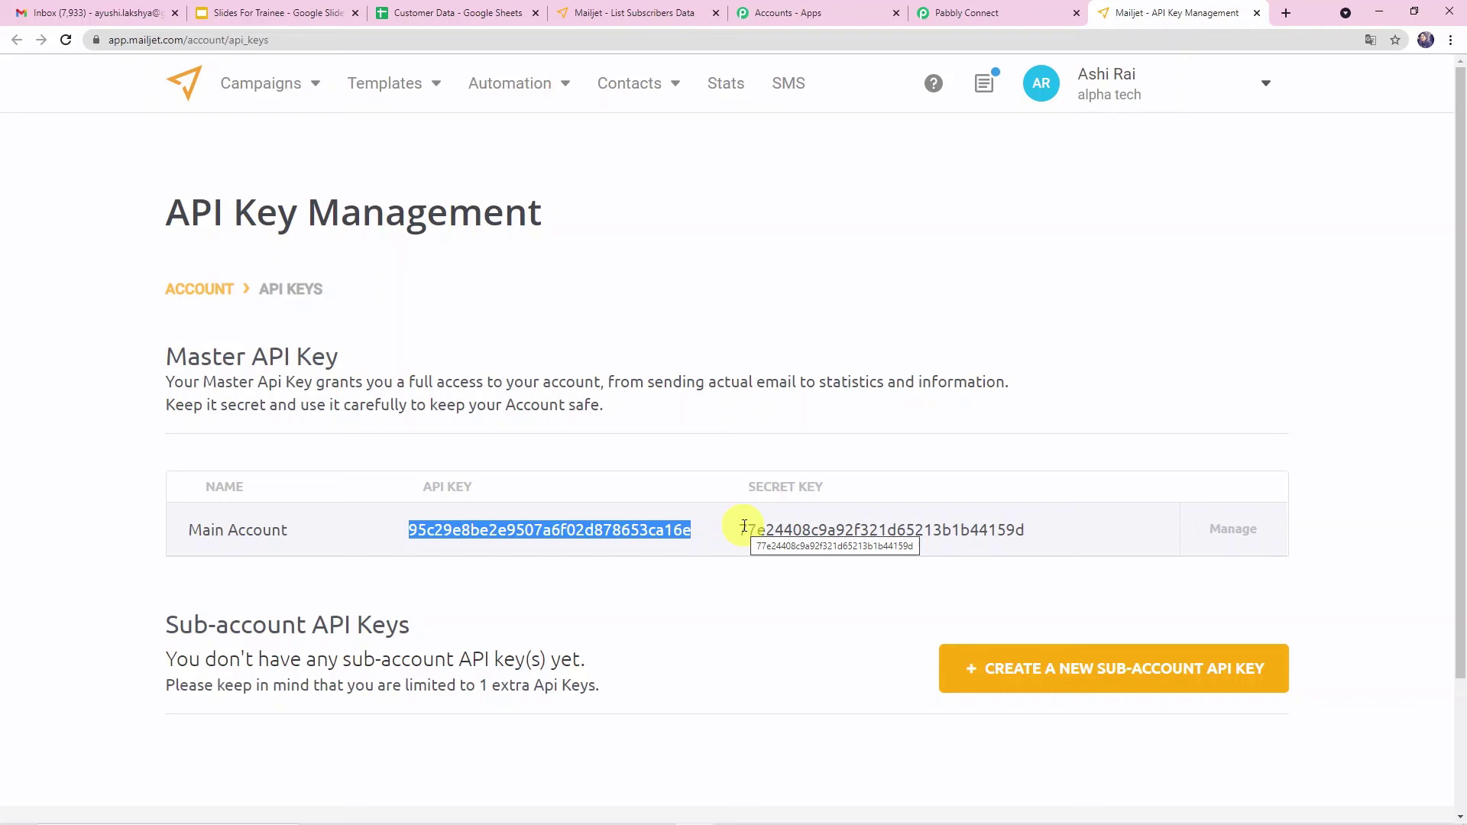
drag(744, 528, 1018, 526)
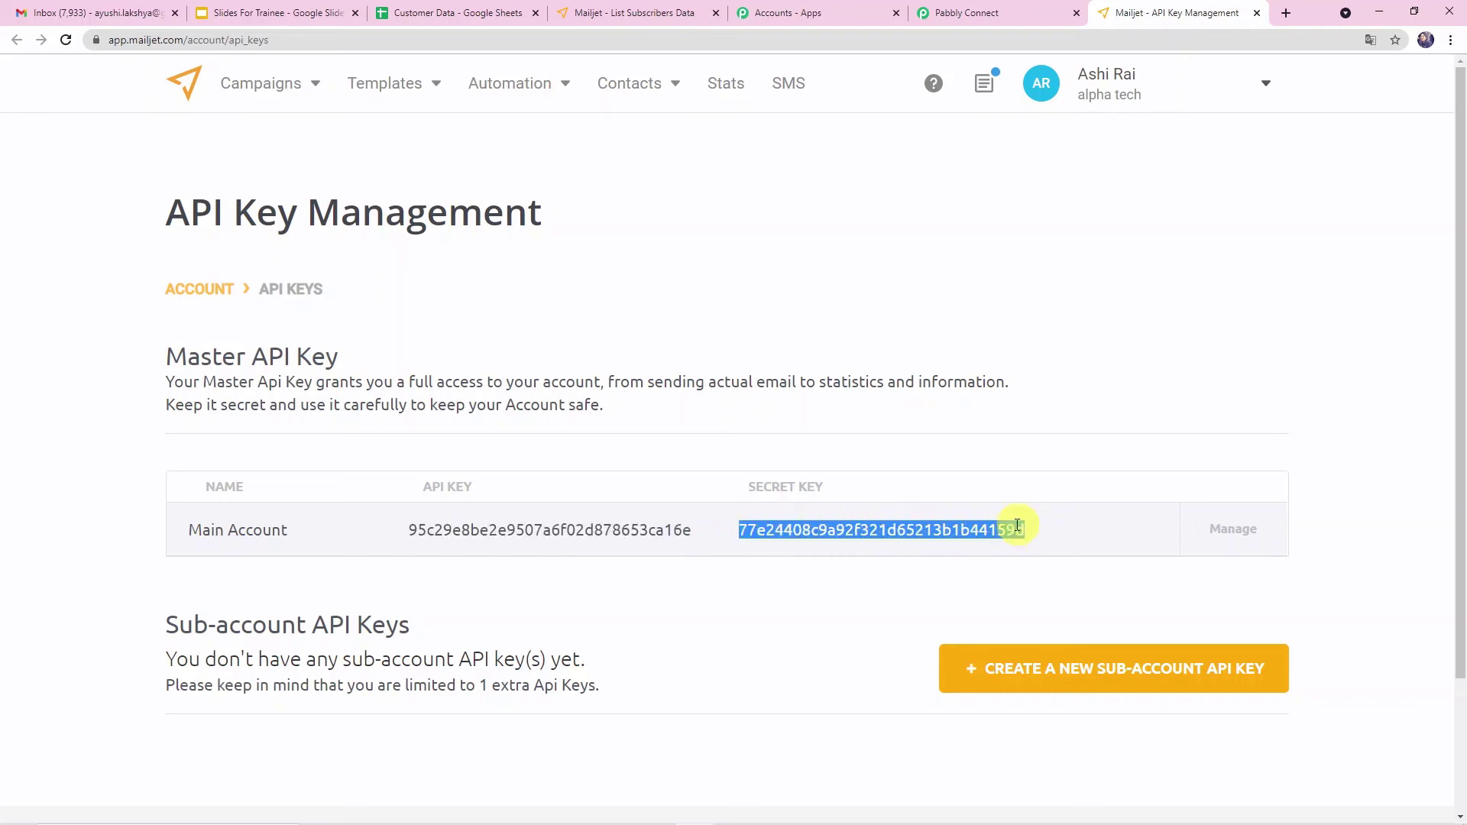
right_click(1018, 526)
click(1050, 539)
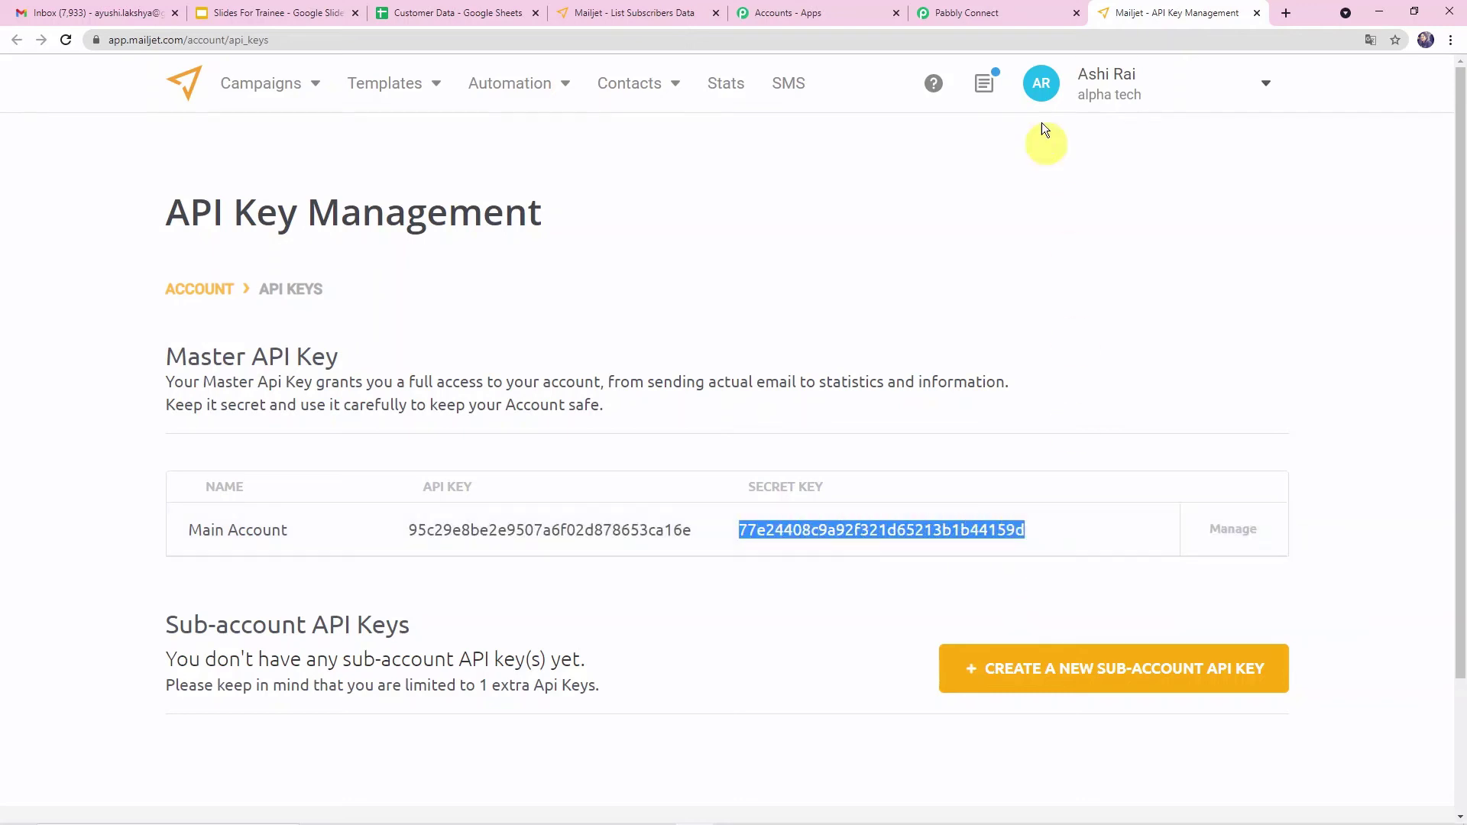
click(988, 14)
right_click(864, 547)
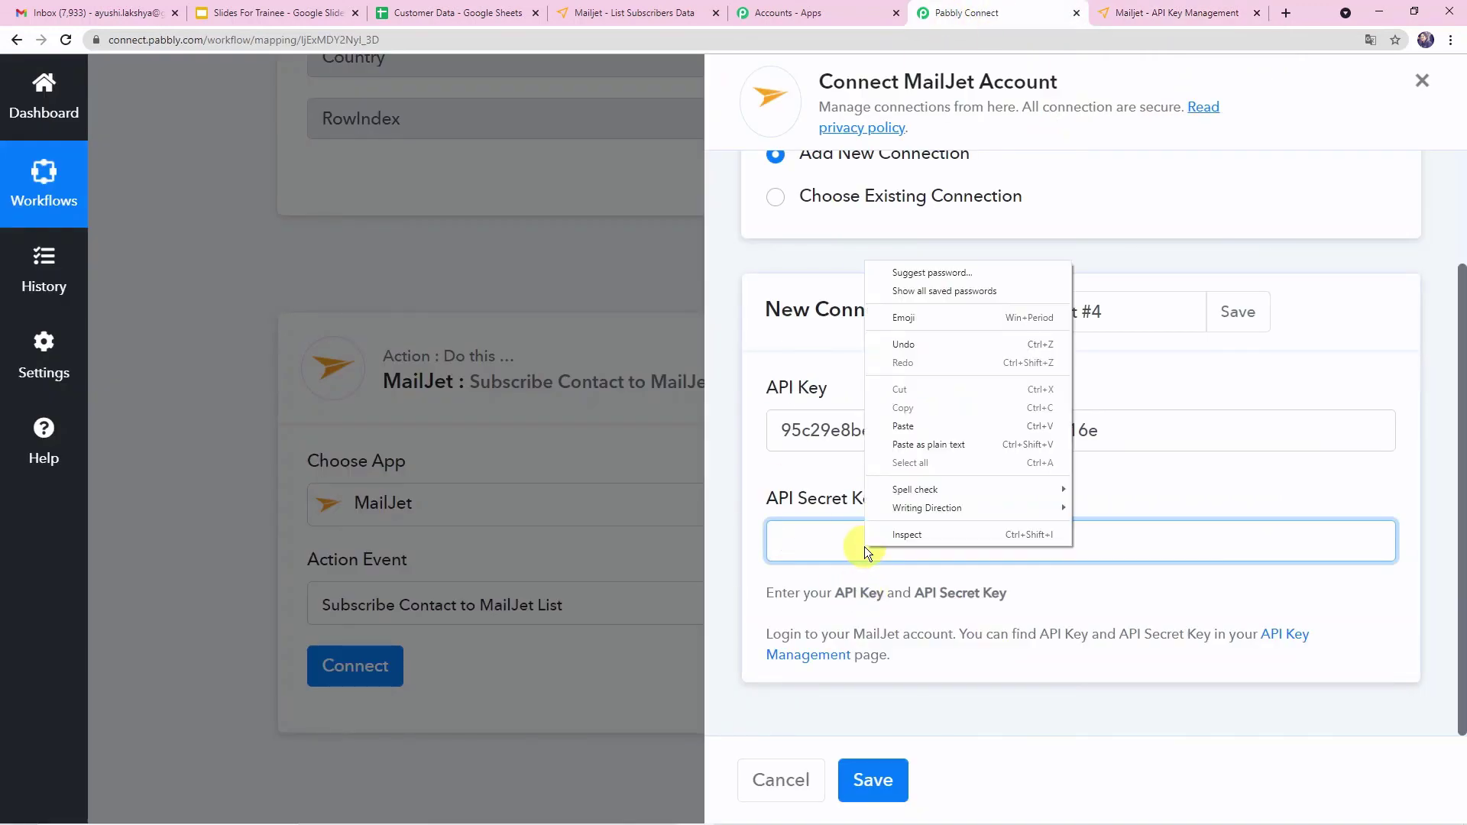
click(901, 424)
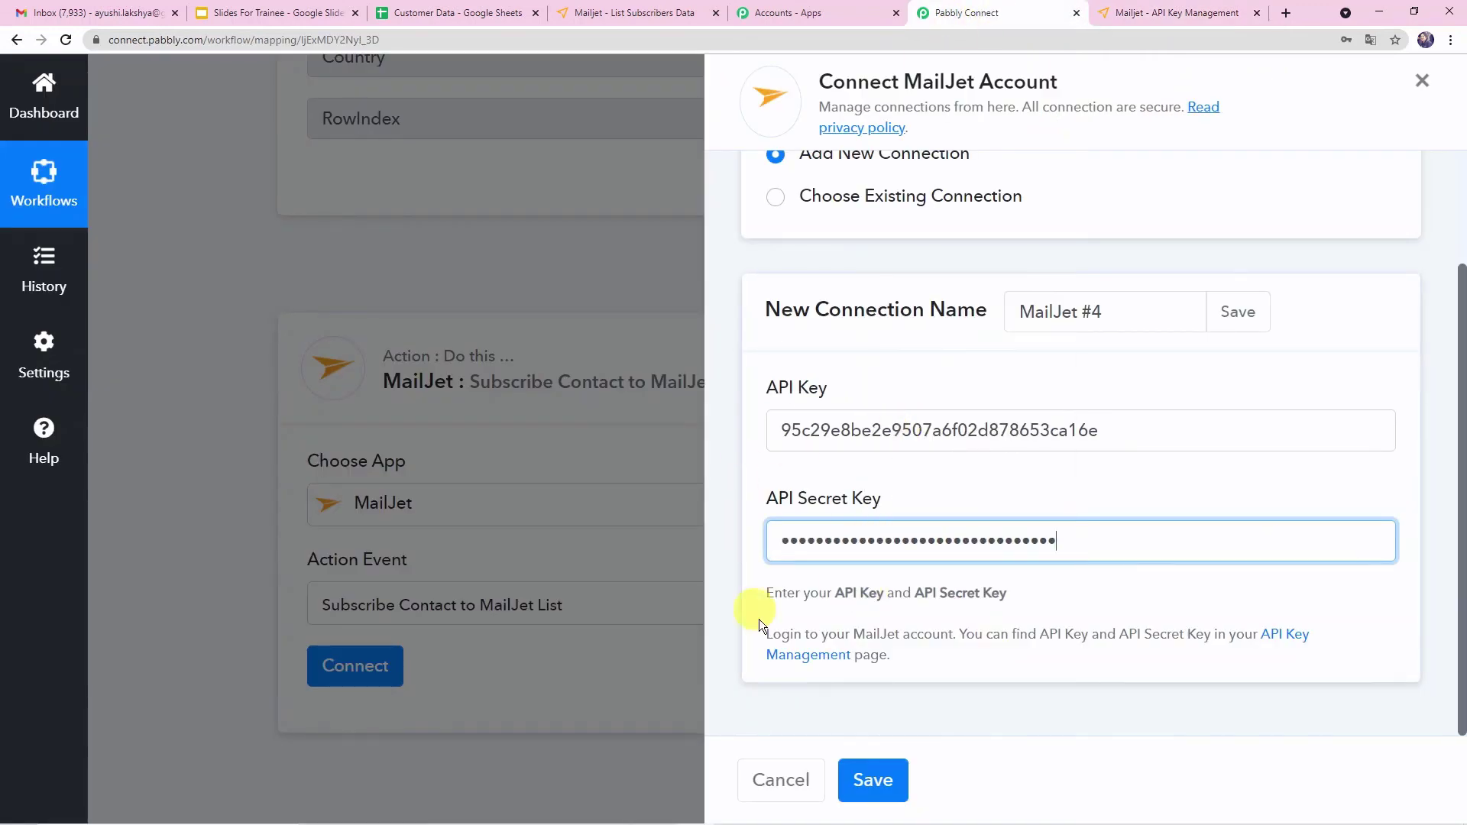
click(1003, 621)
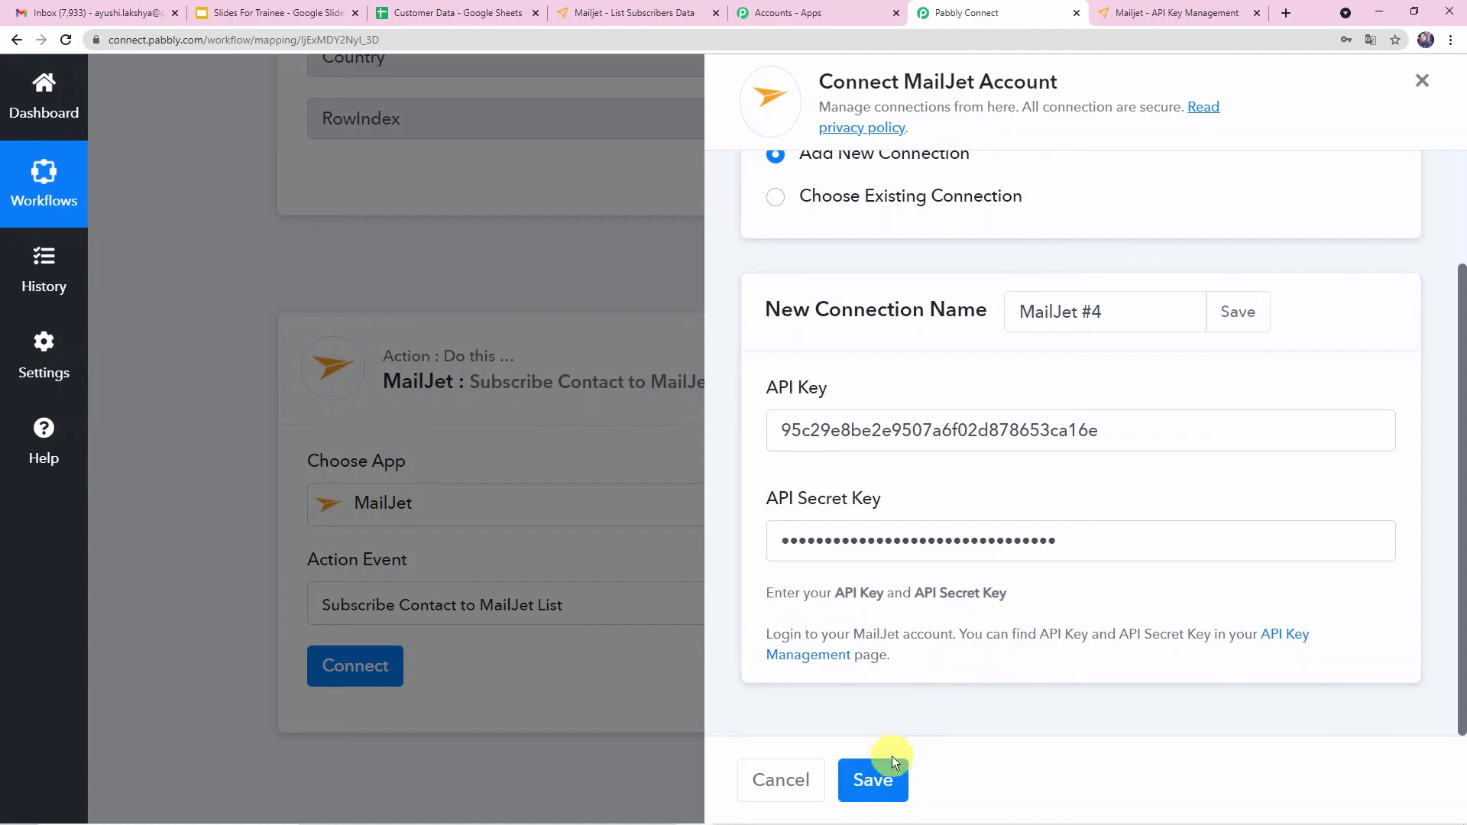
click(879, 787)
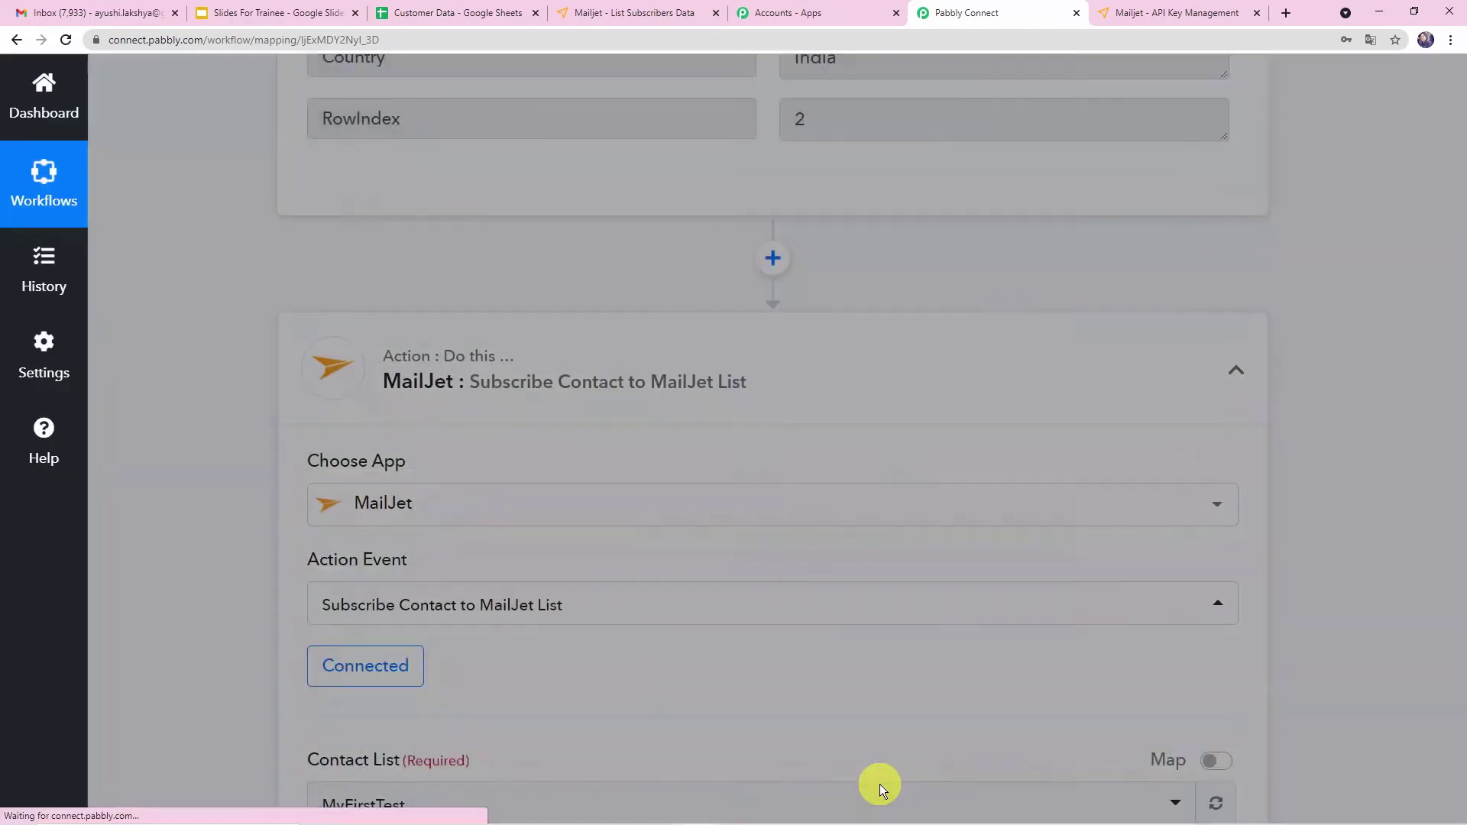
- Set the contact list to Subscribers Data, checking Mailjet's contact lists for the right one
scroll(539, 561, down, 4)
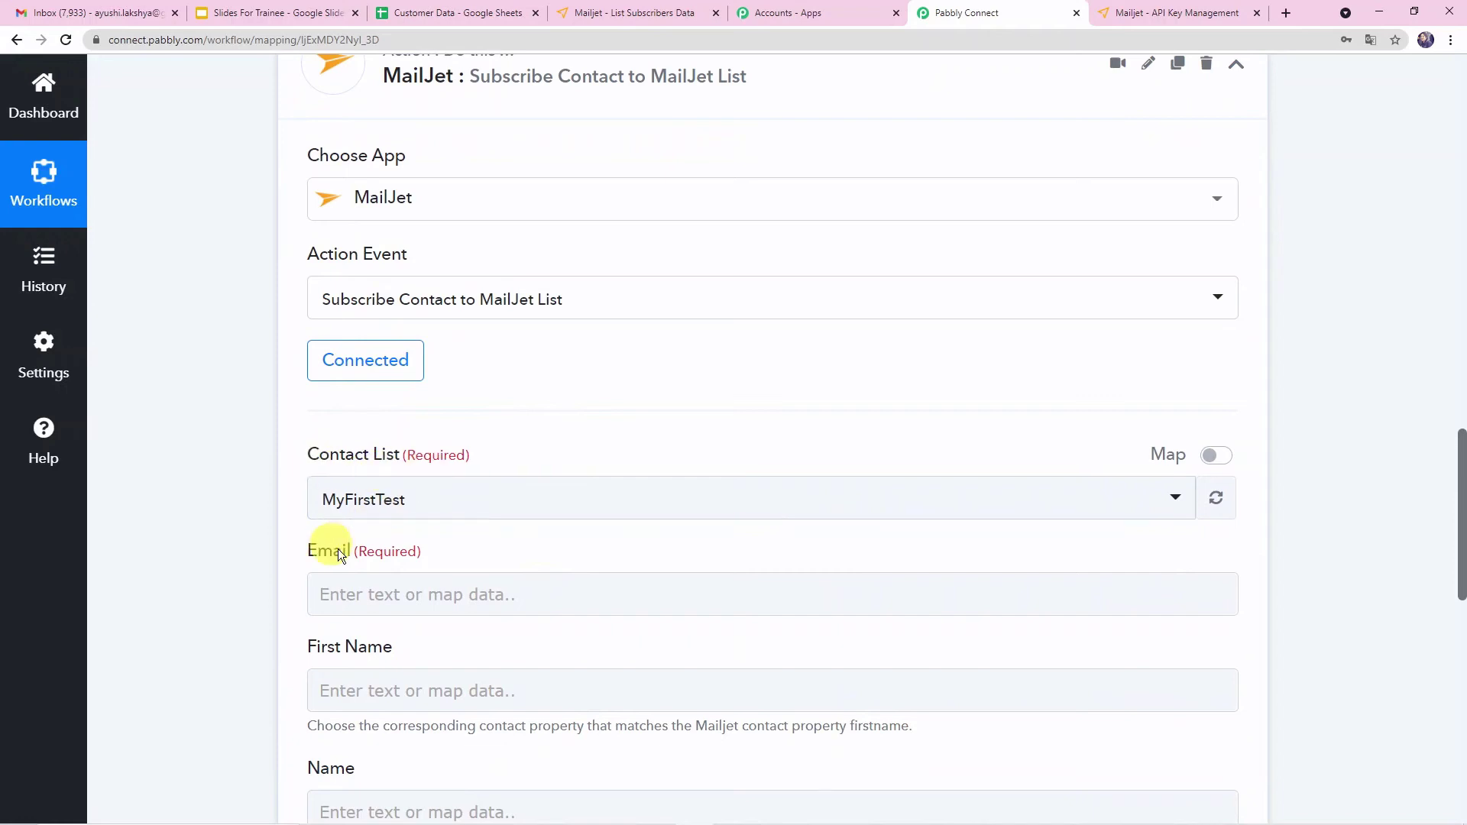
scroll(254, 474, down, 2)
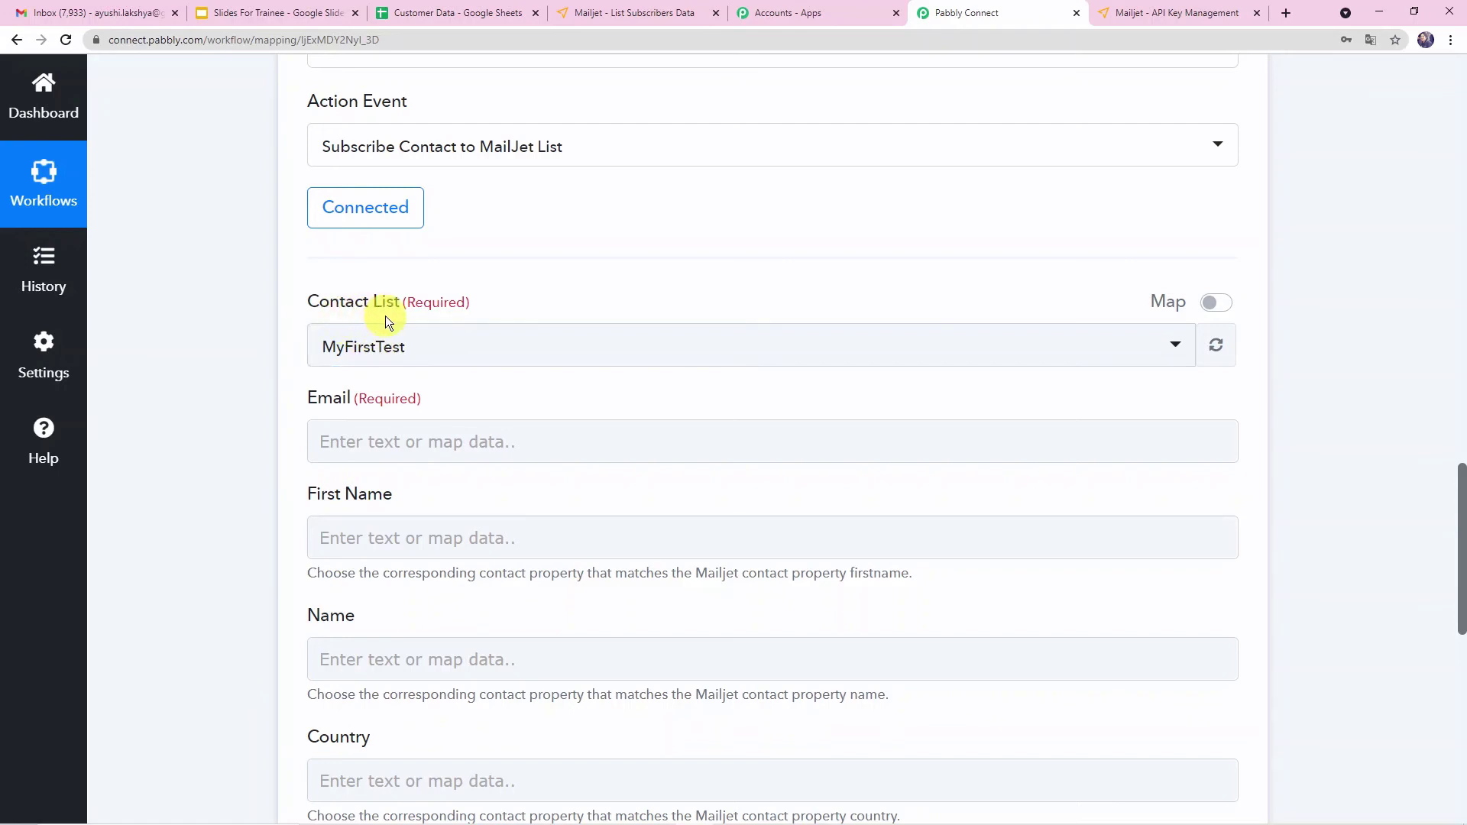
click(386, 344)
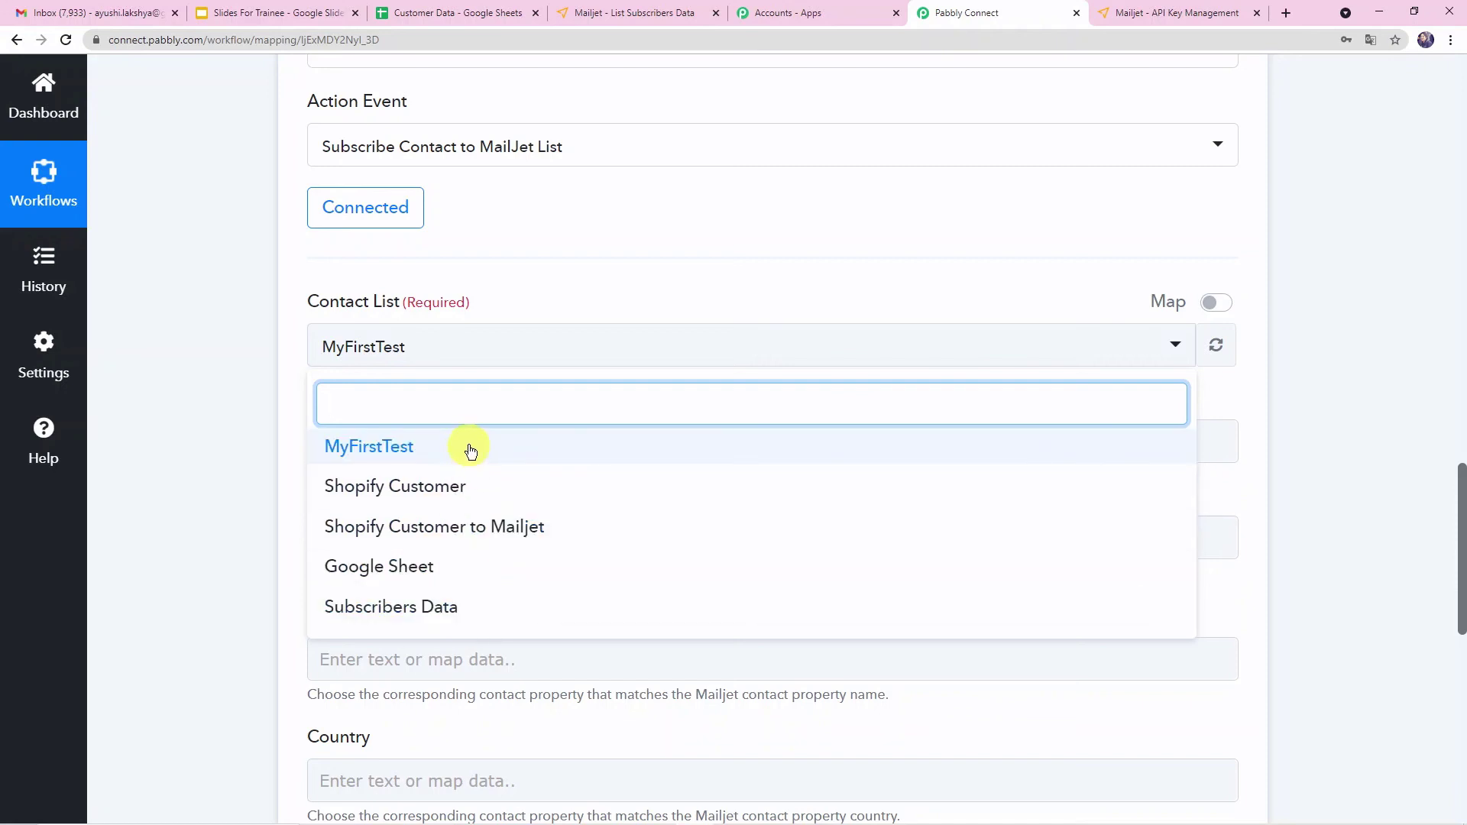
click(1161, 11)
click(669, 14)
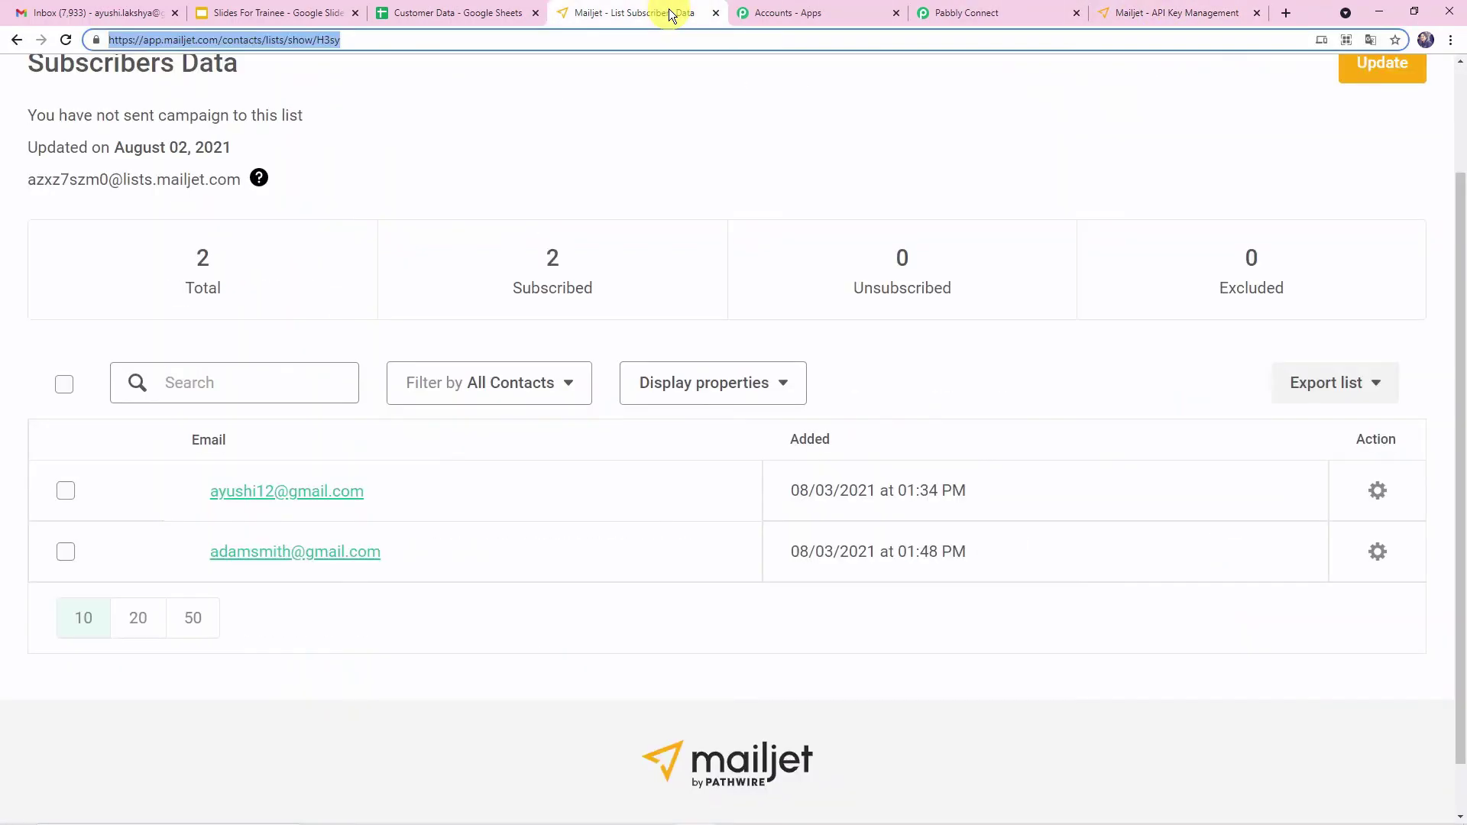
click(1207, 12)
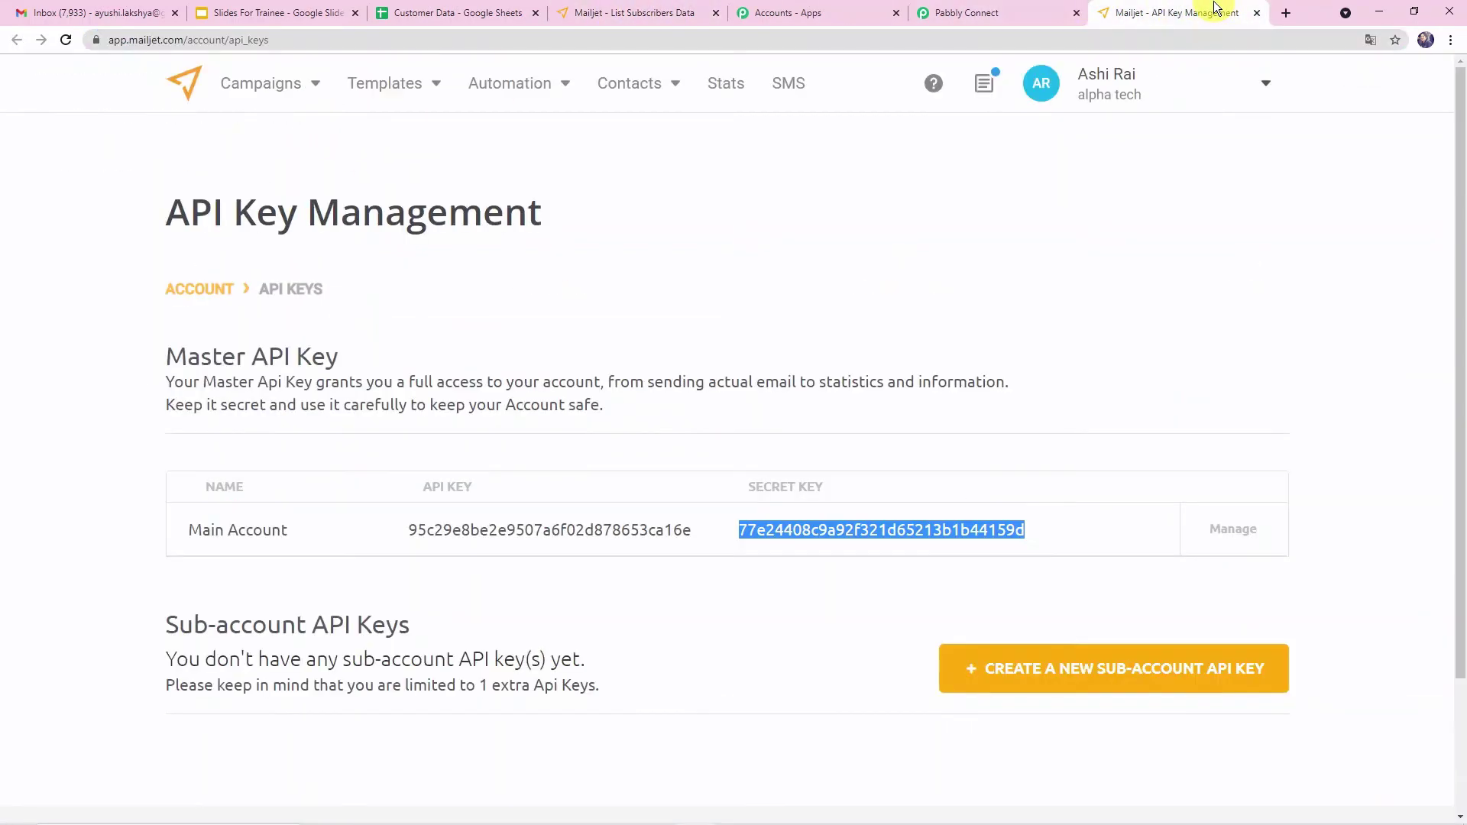
click(631, 84)
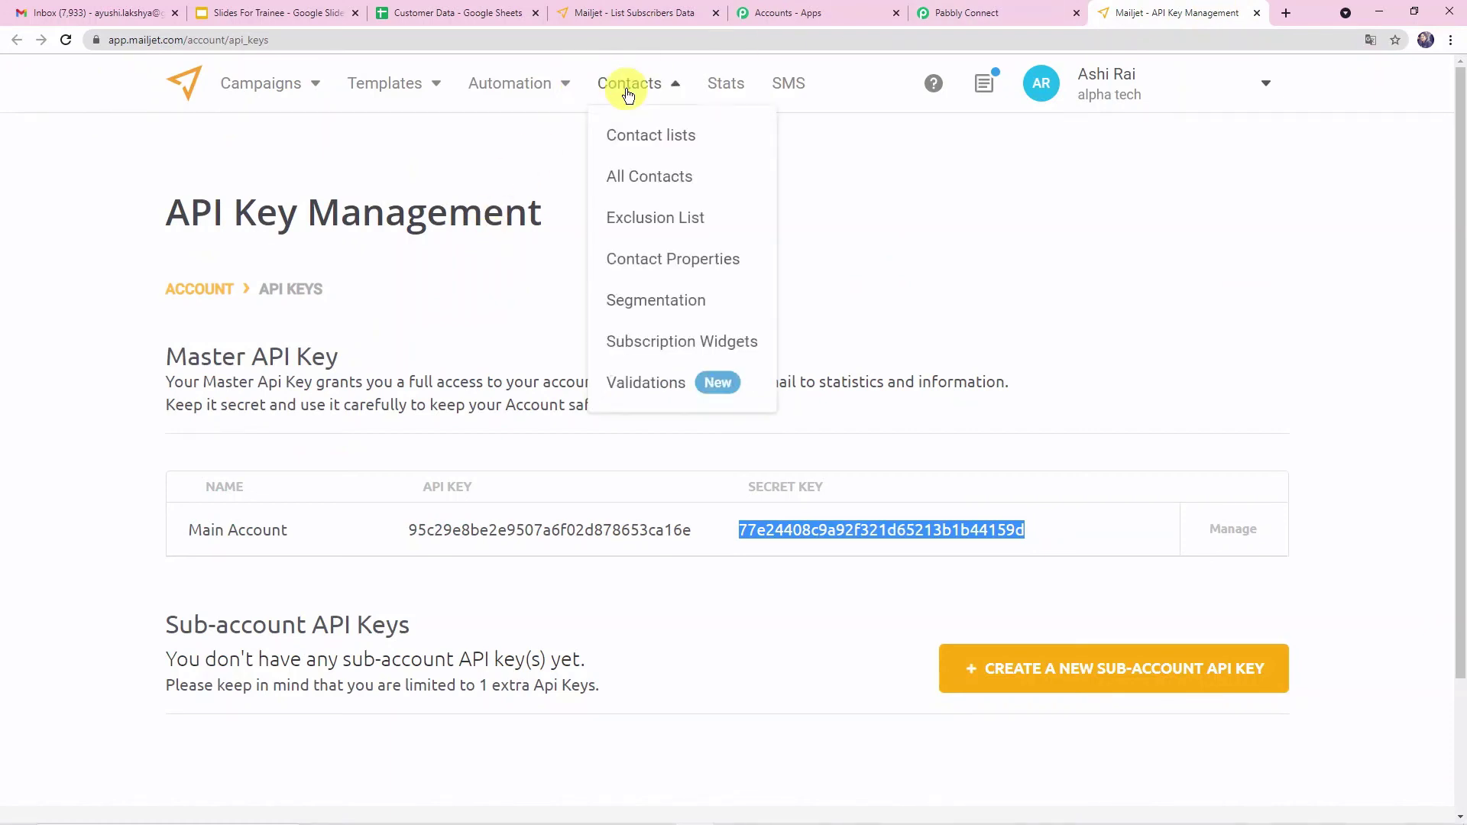
click(650, 136)
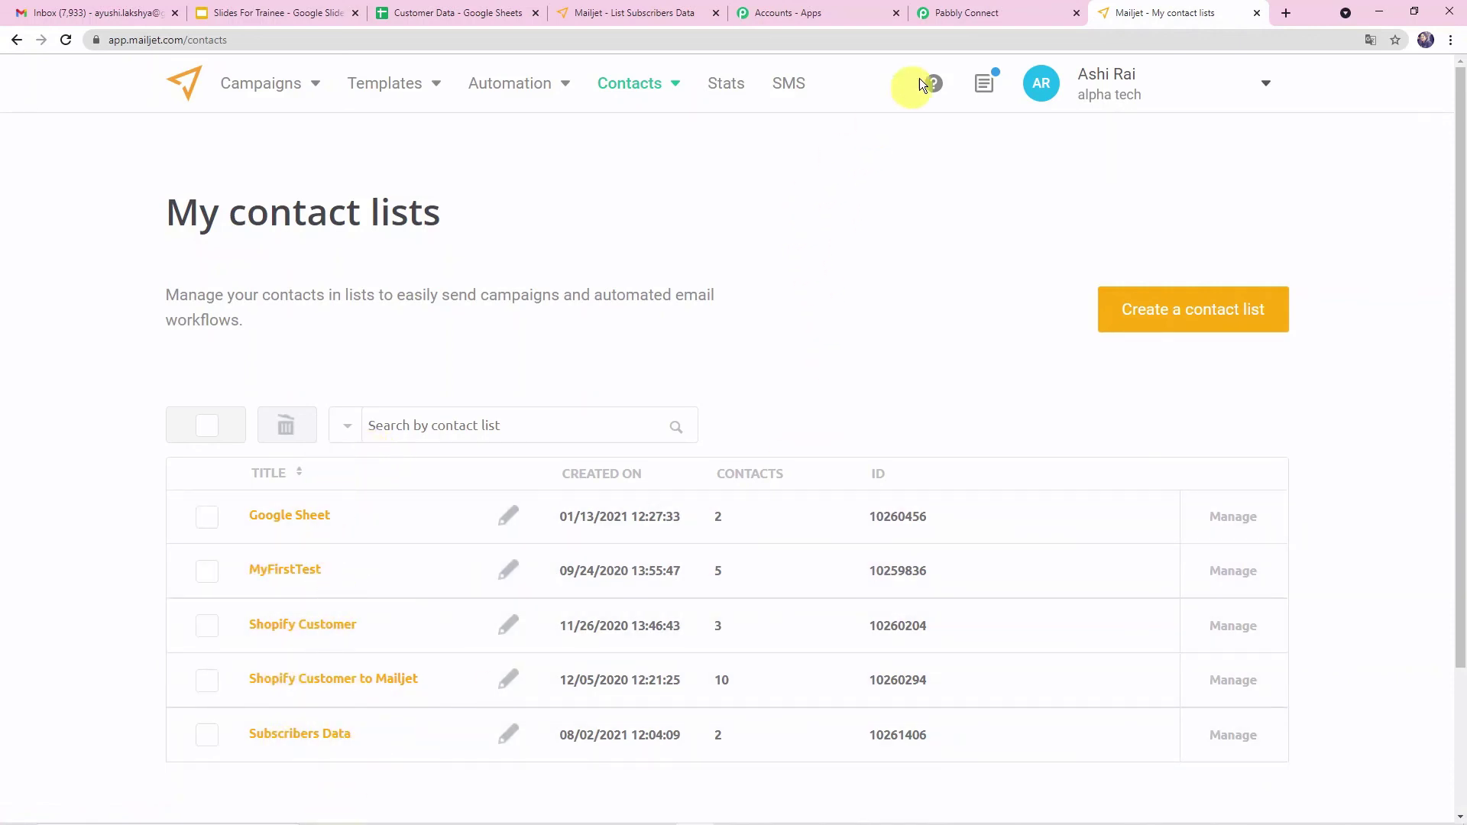
click(962, 15)
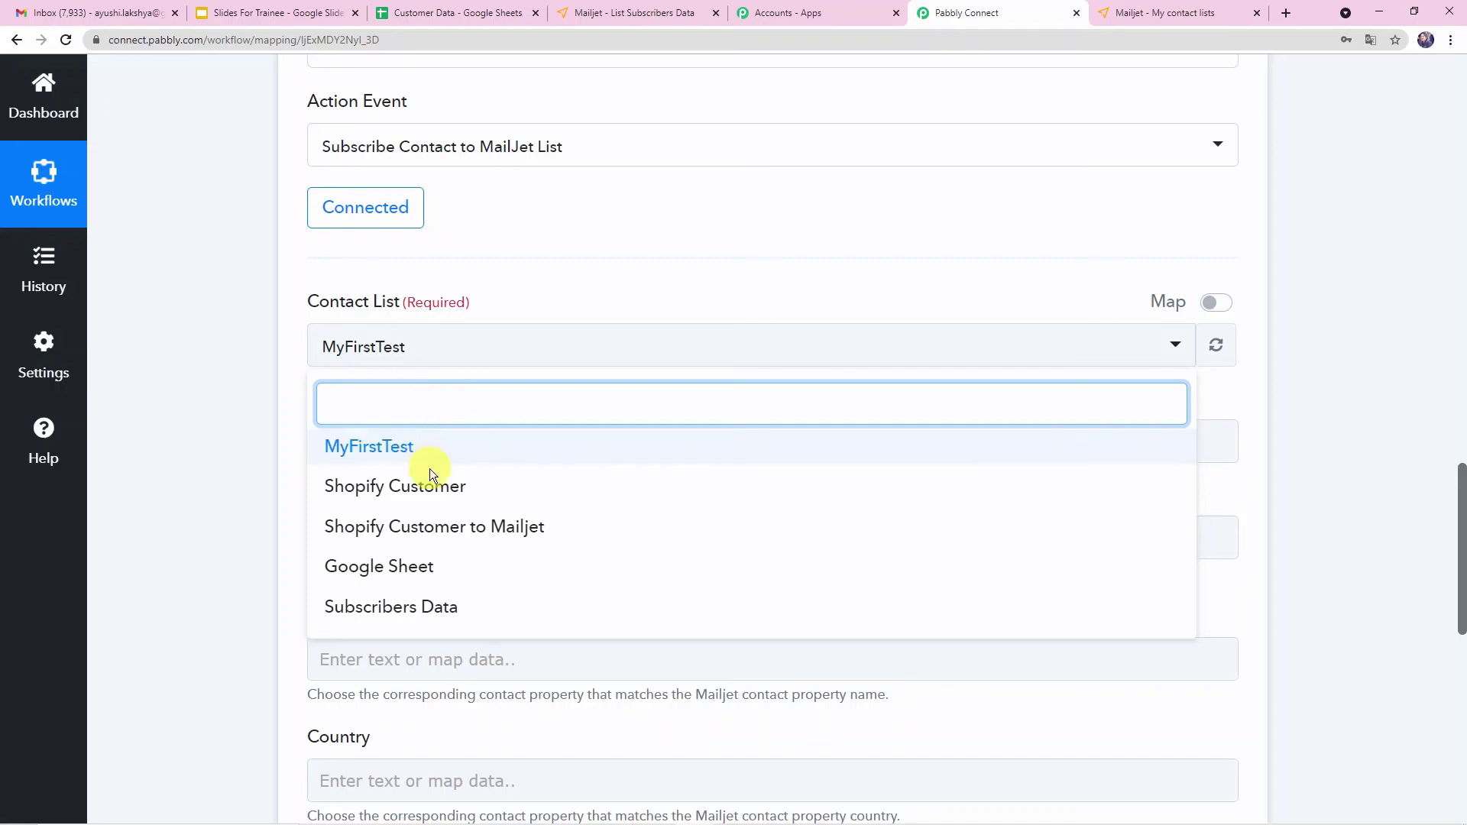
click(417, 612)
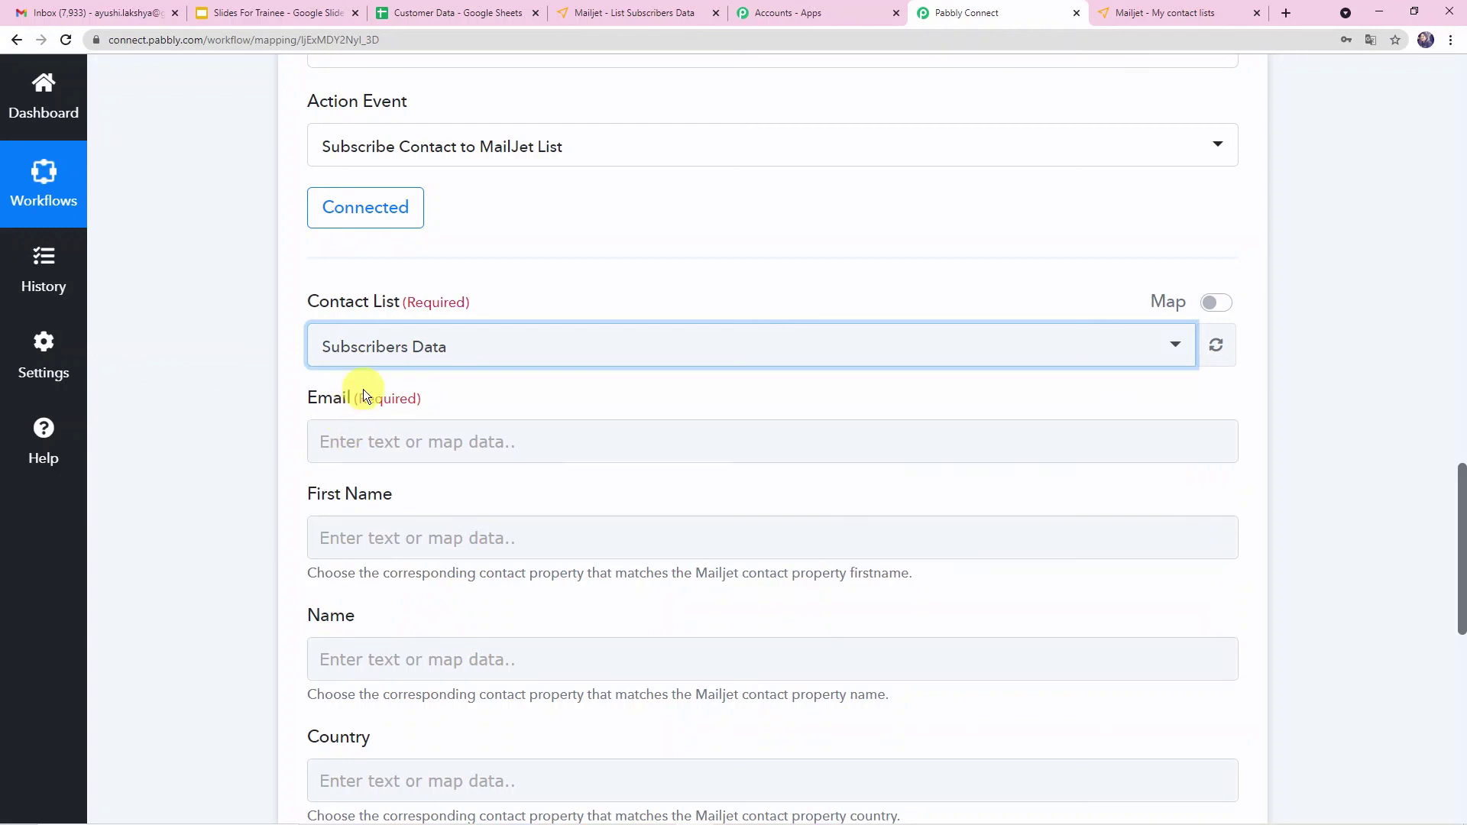
- Map the Email field to the Email Id value from the Google Sheets new spreadsheet row
click(405, 445)
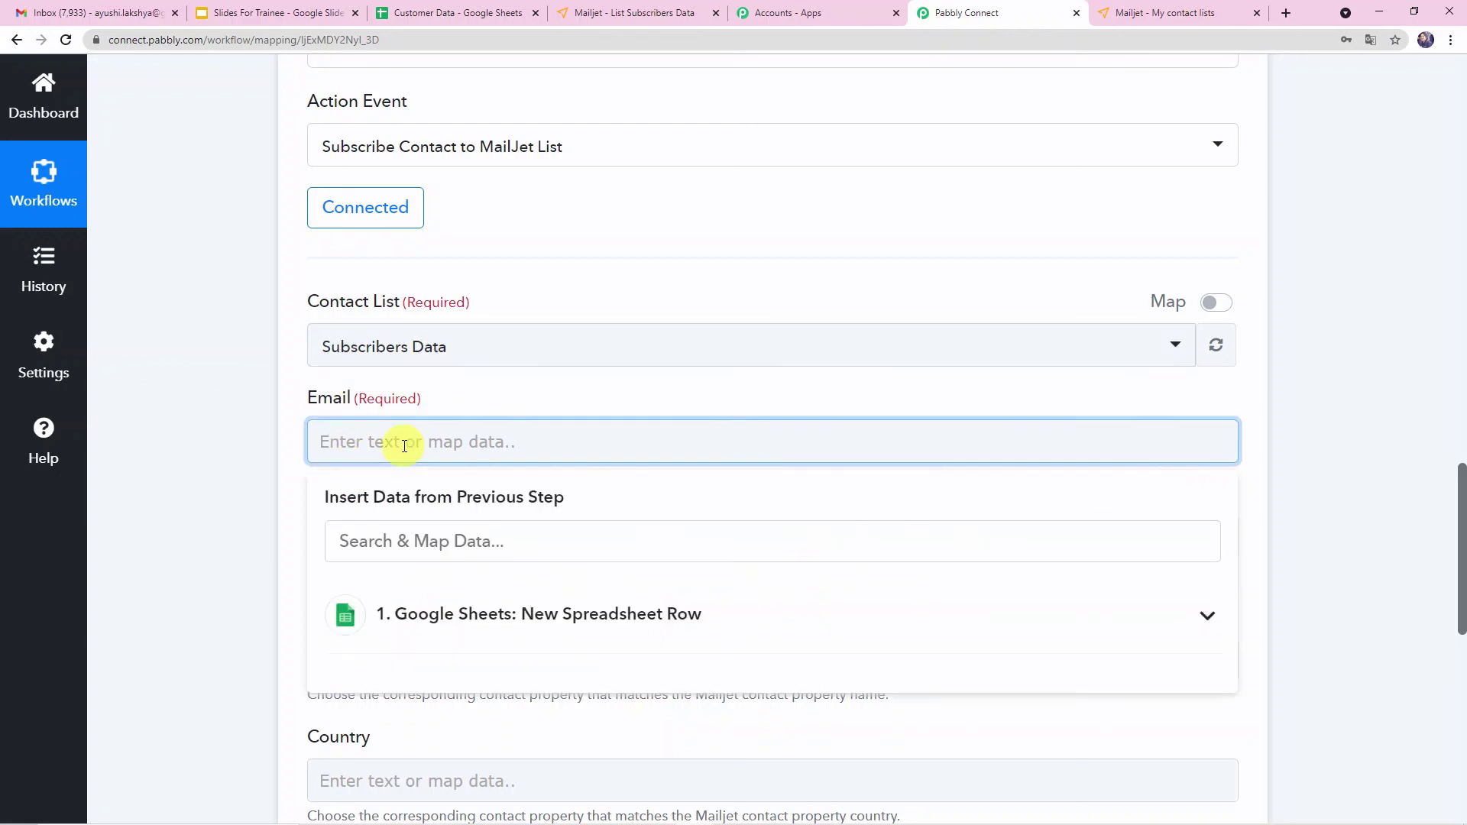
click(487, 622)
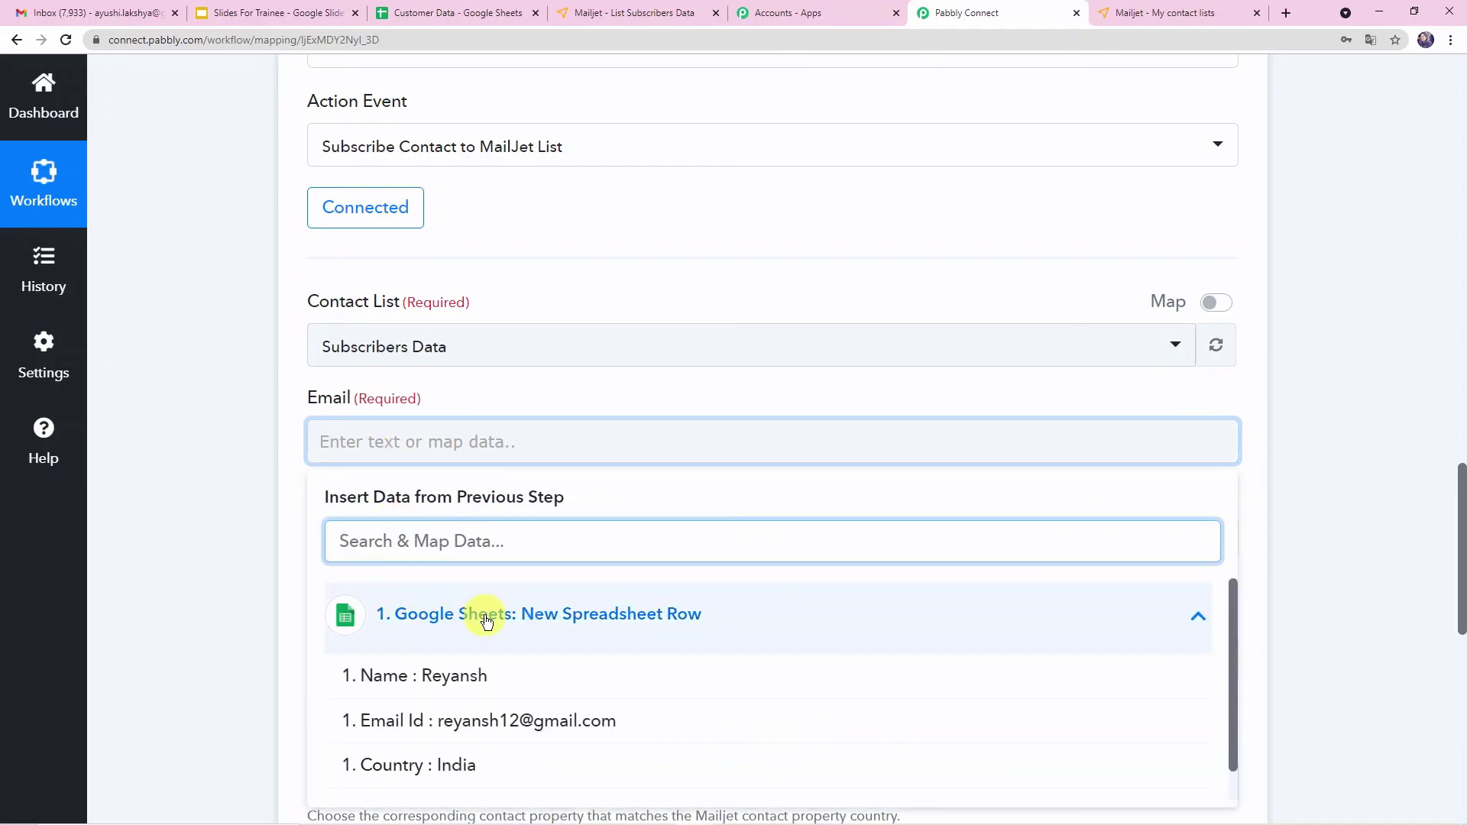
click(482, 721)
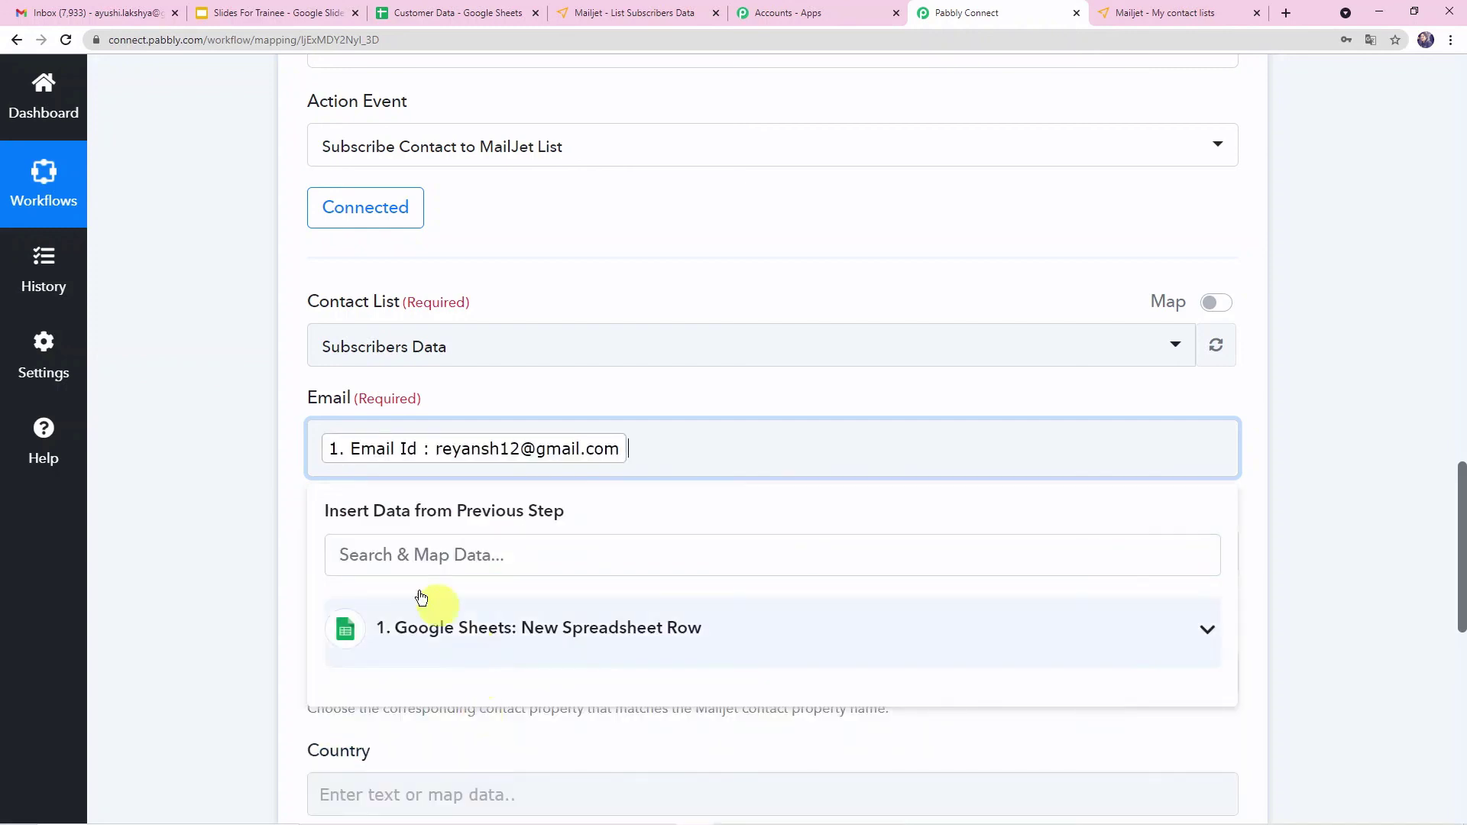
click(228, 535)
- Map the First Name field to the spreadsheet row's Name value
scroll(419, 491, down, 2)
click(412, 396)
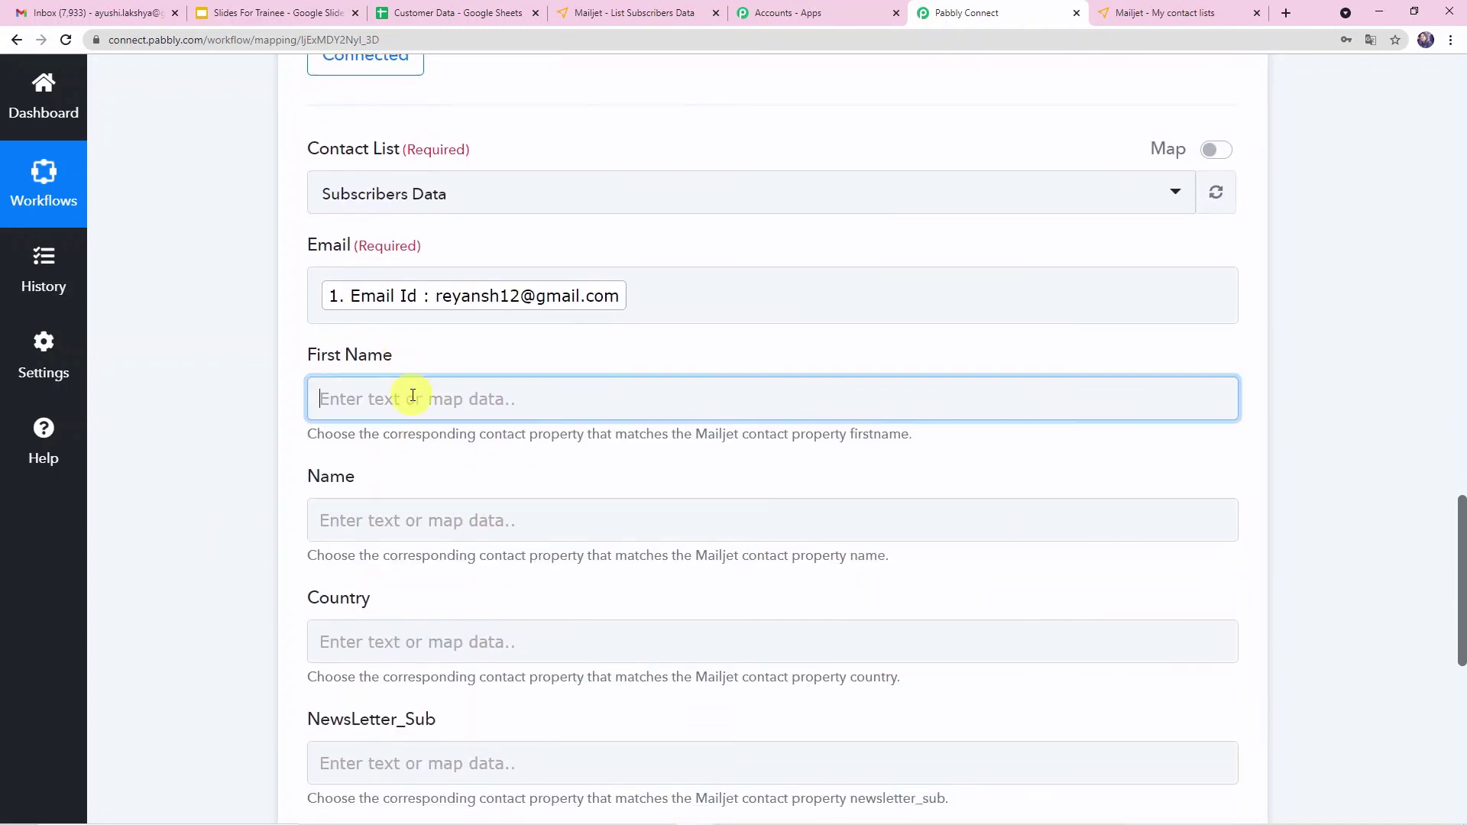
click(503, 585)
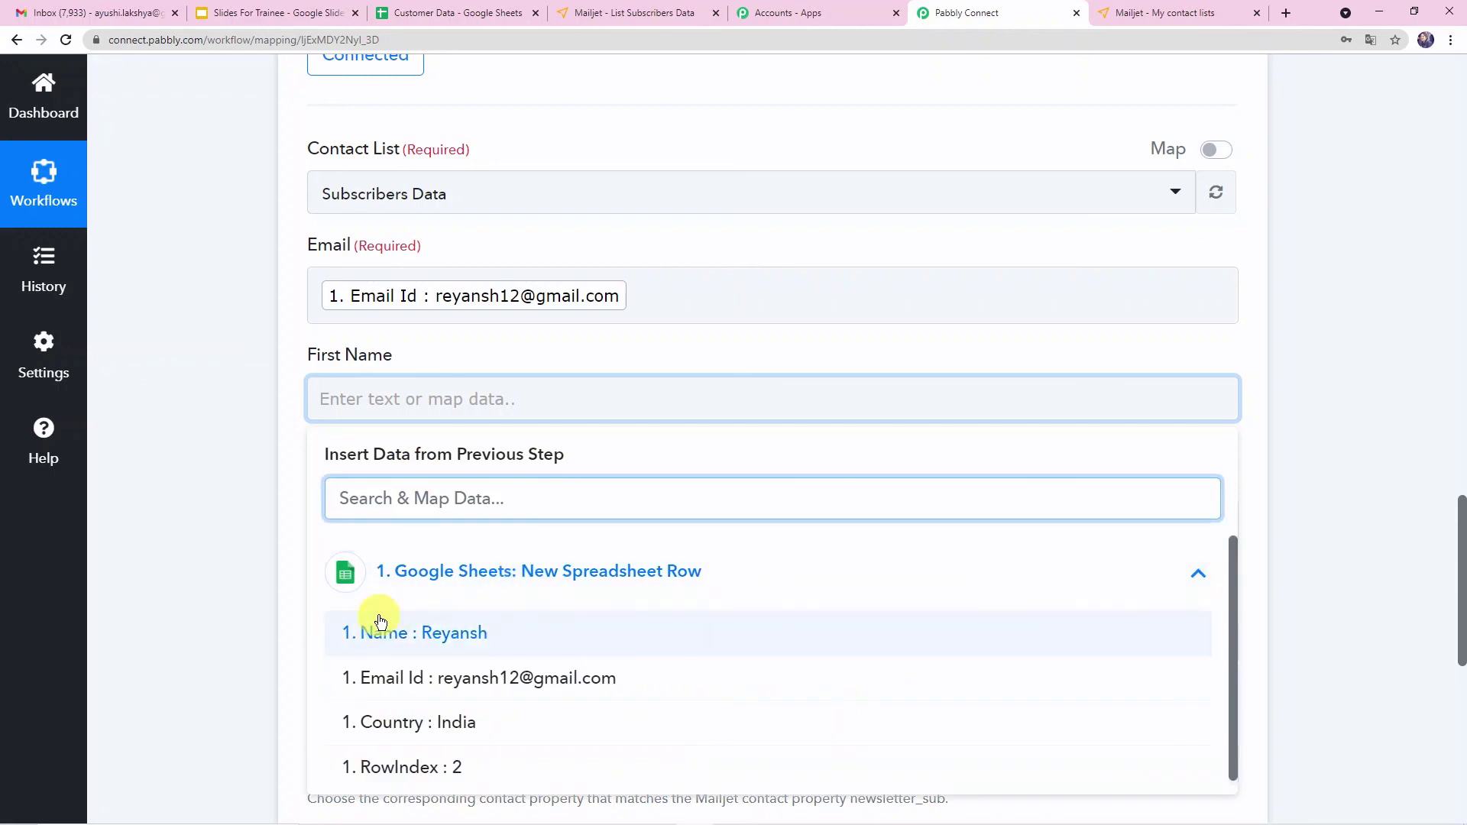
click(451, 635)
click(240, 583)
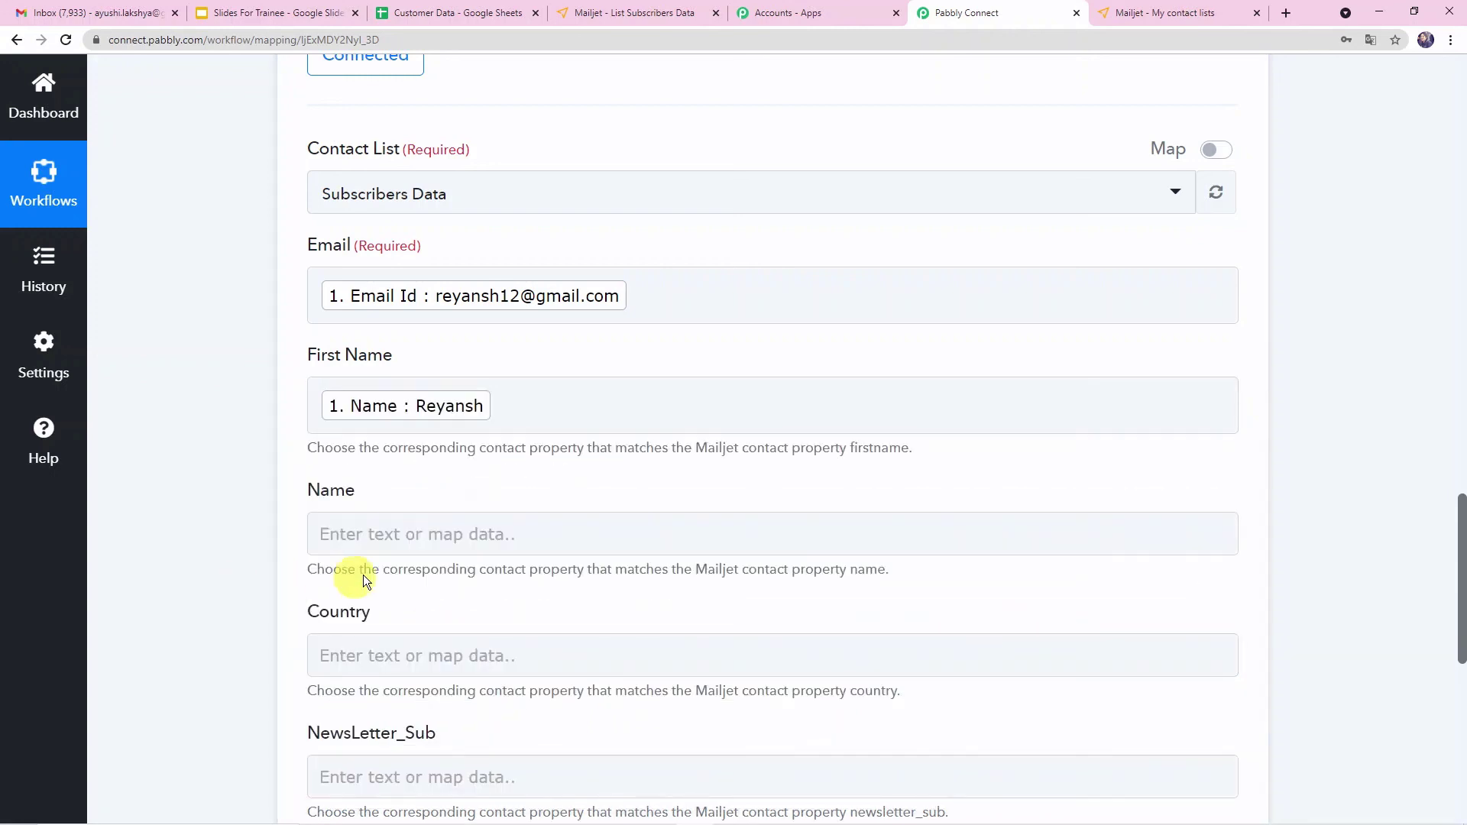
- Map the Country field to the spreadsheet row's Country value
scroll(363, 574, down, 2)
click(376, 505)
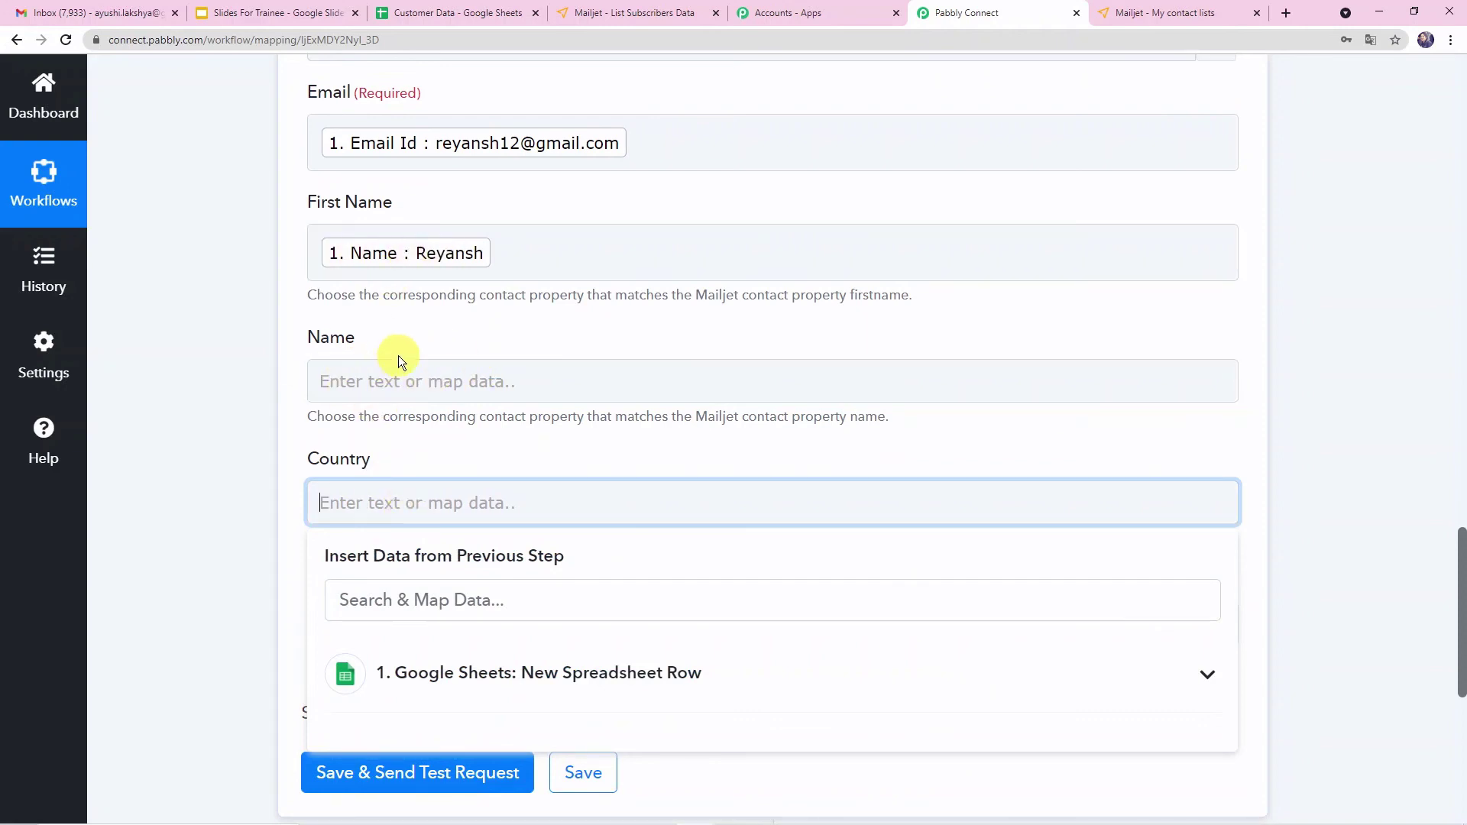
click(405, 659)
scroll(535, 565, down, 4)
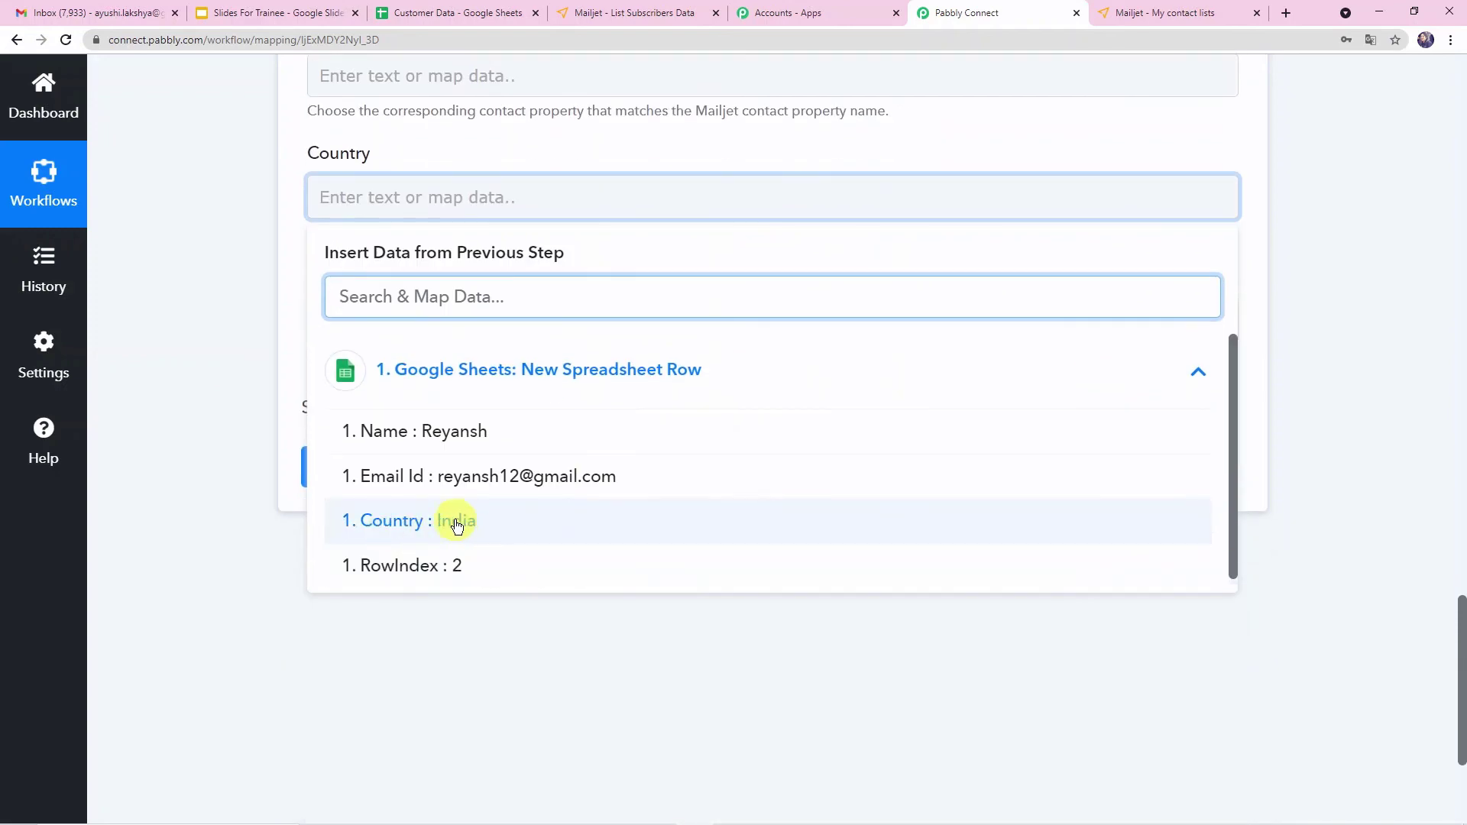
click(457, 525)
click(260, 356)
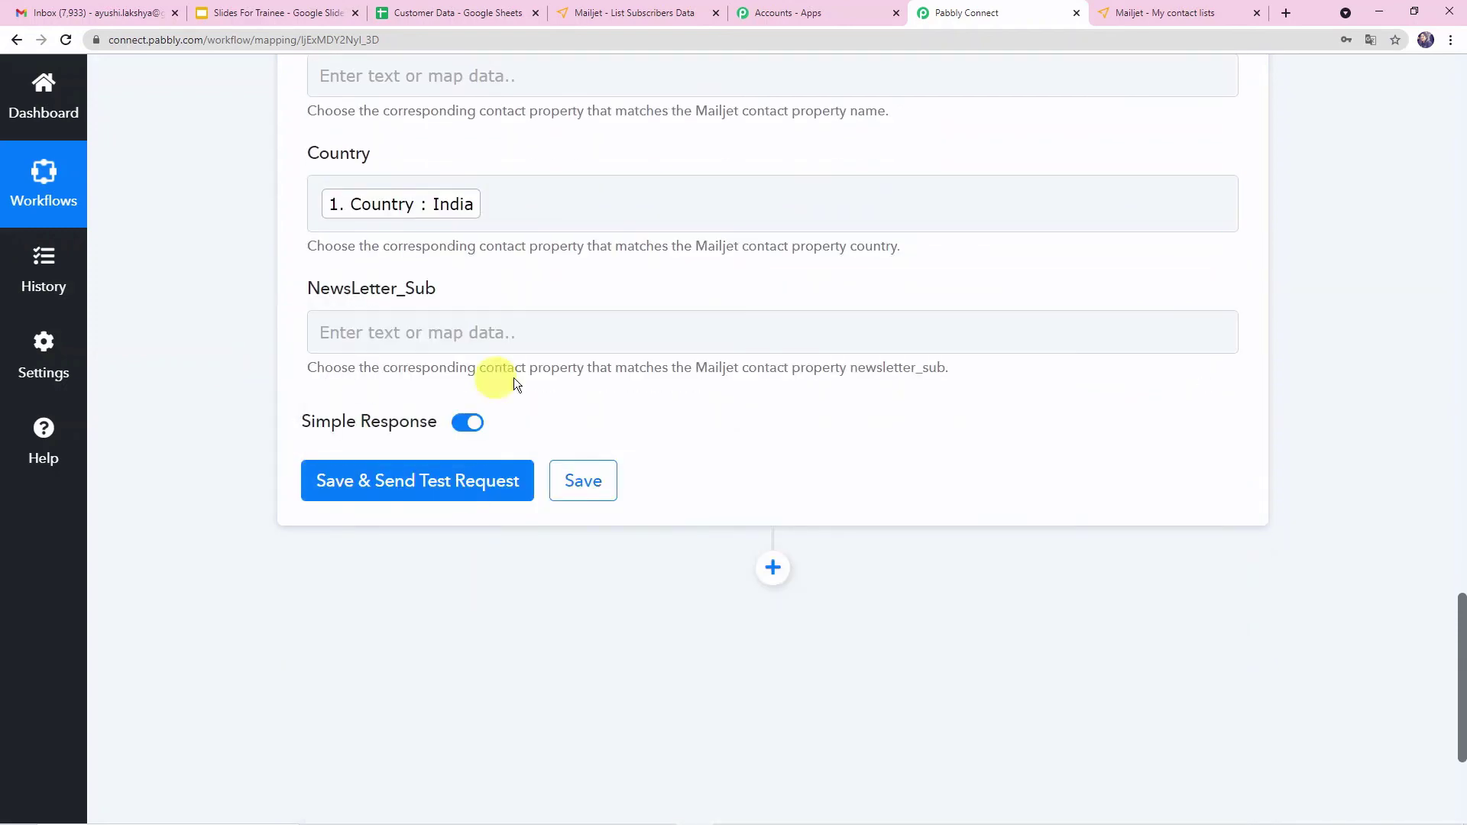
- Save the MailJet action and send a test request
scroll(621, 380, up, 8)
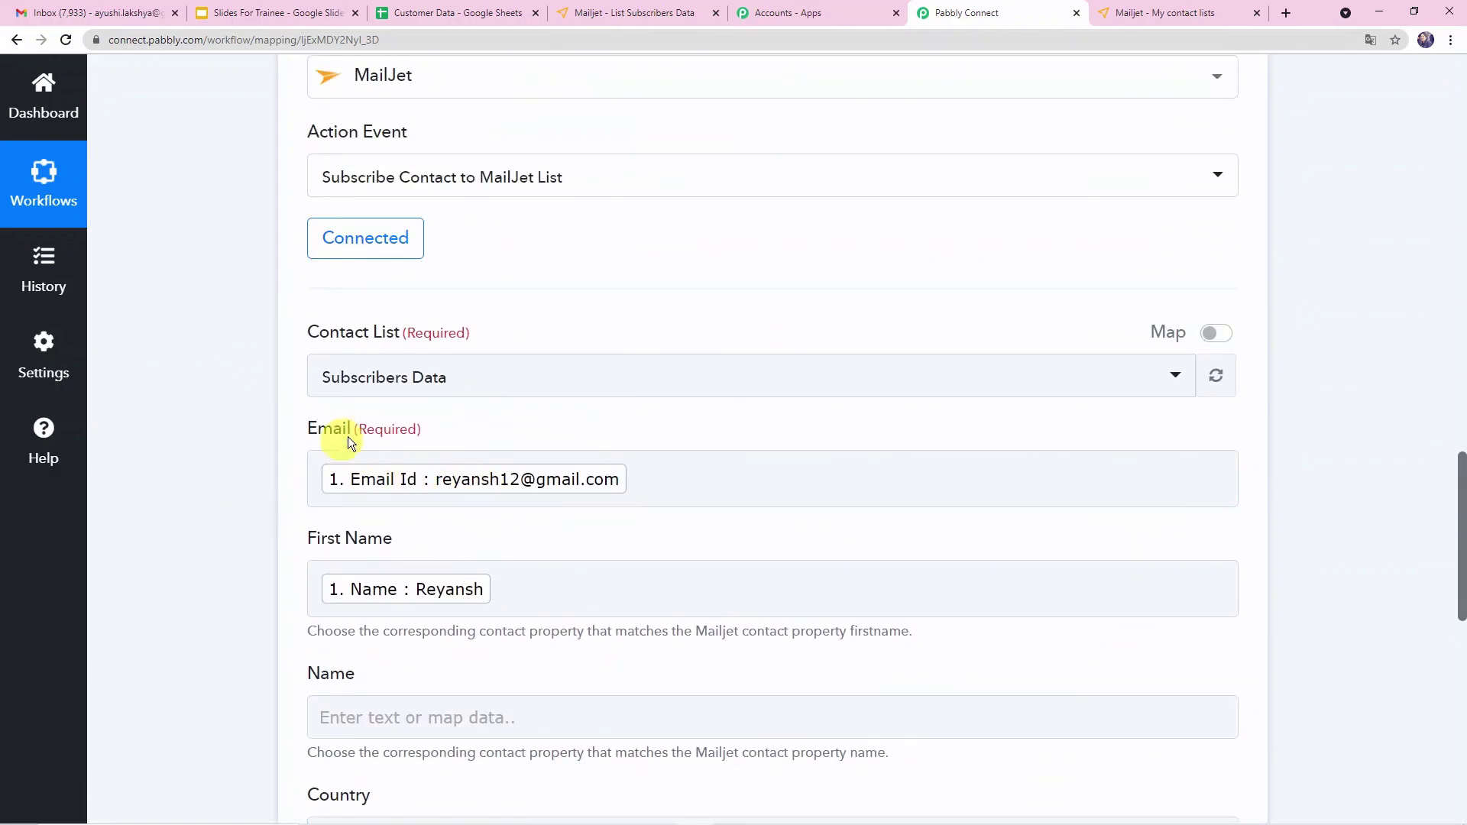
scroll(466, 544, down, 1)
scroll(467, 539, down, 5)
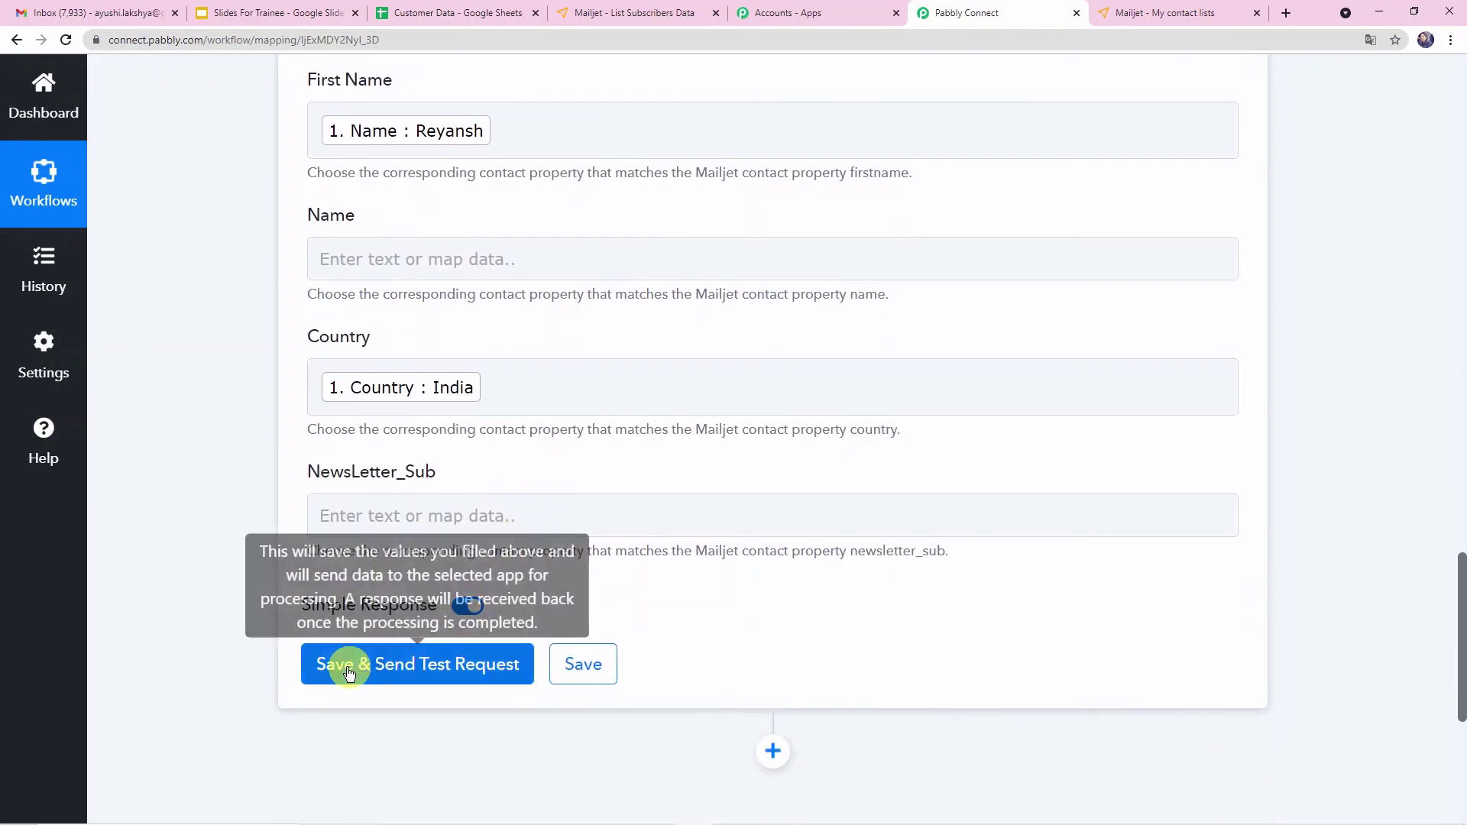
click(458, 670)
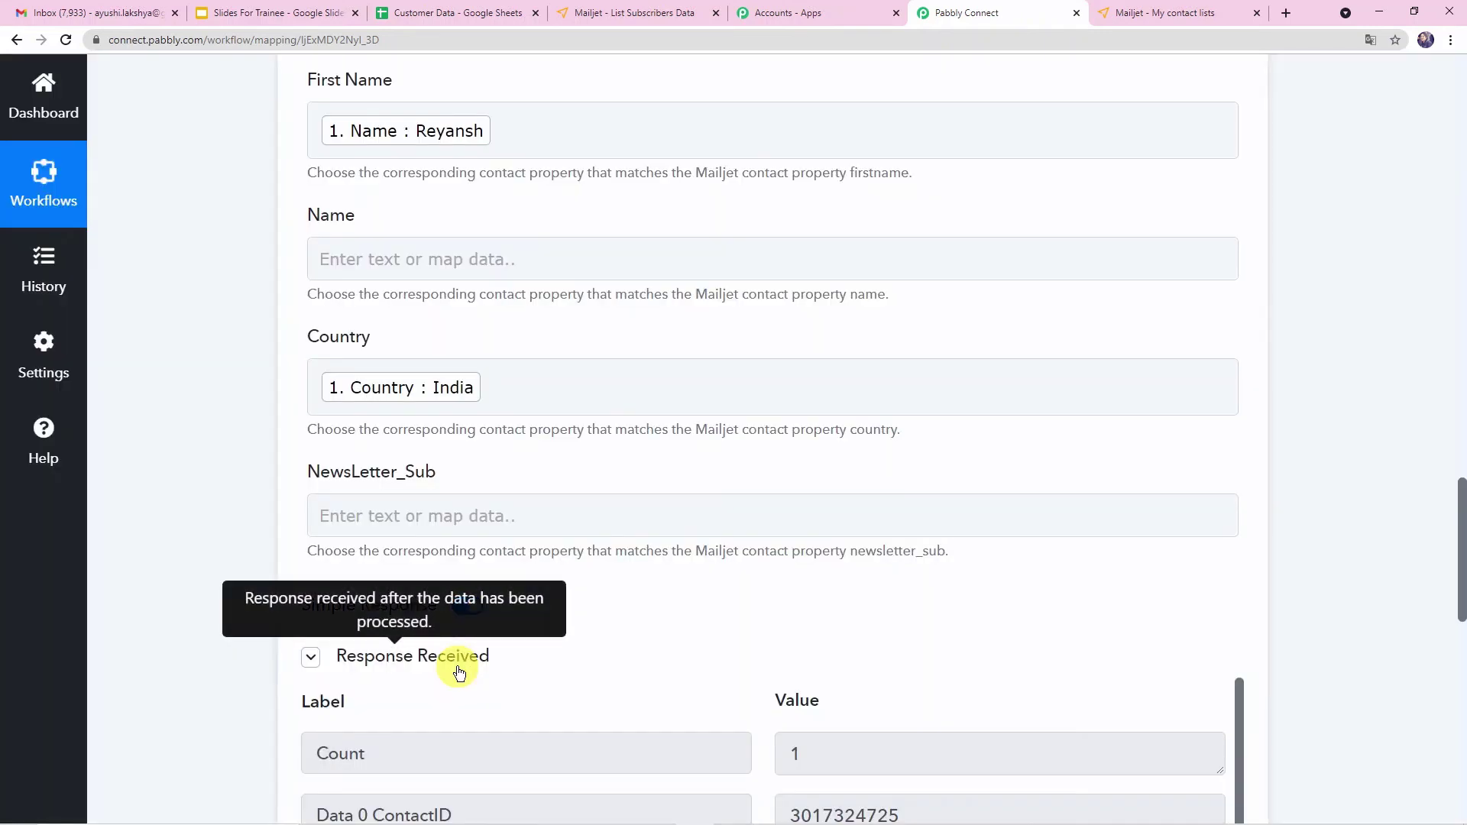
- Review the test response, then check the Subscribers Data contact list in Mailjet and the Customer Data sheet
scroll(457, 667, down, 4)
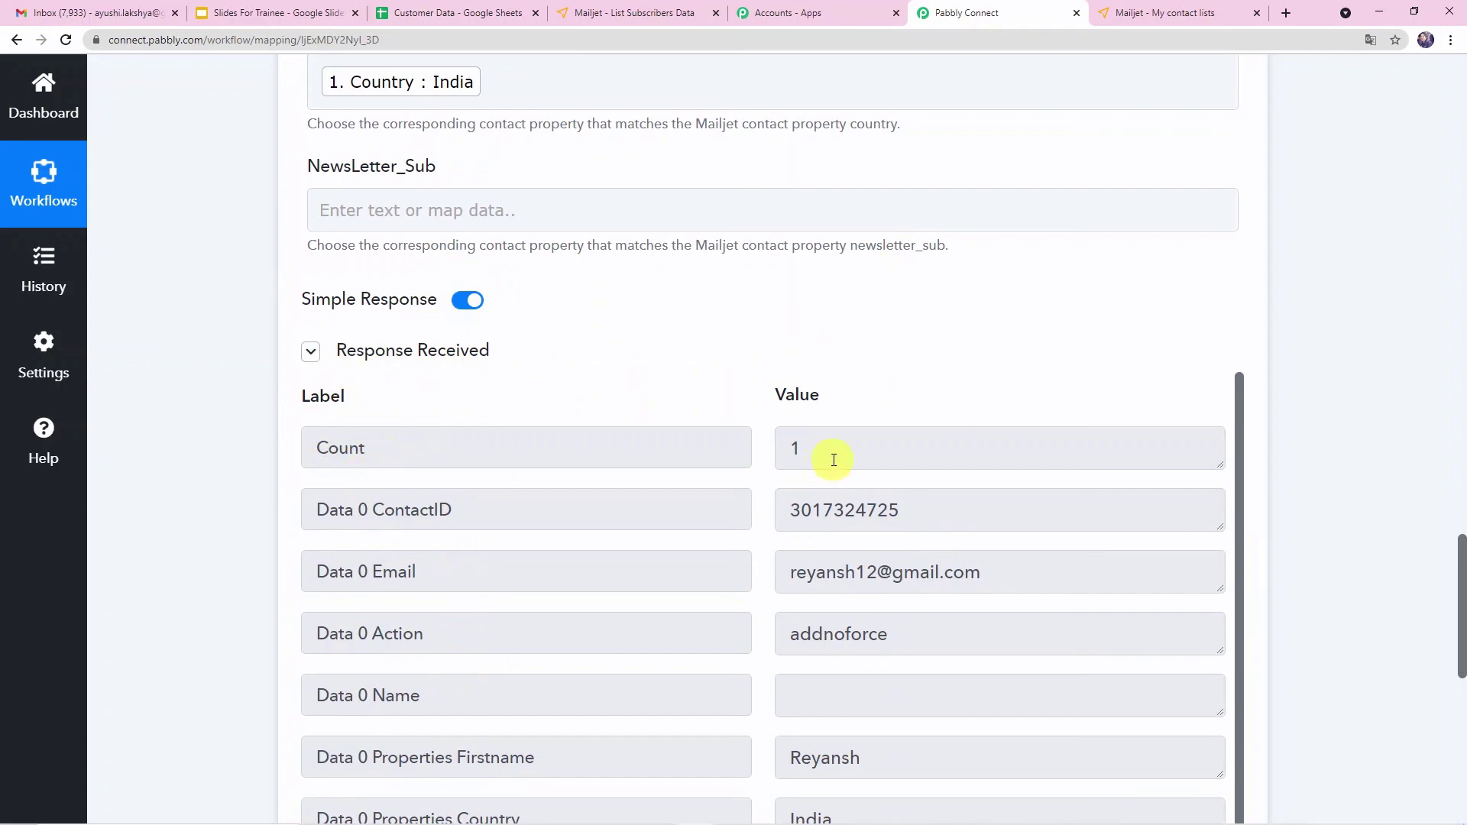
scroll(878, 623, down, 1)
scroll(871, 642, down, 4)
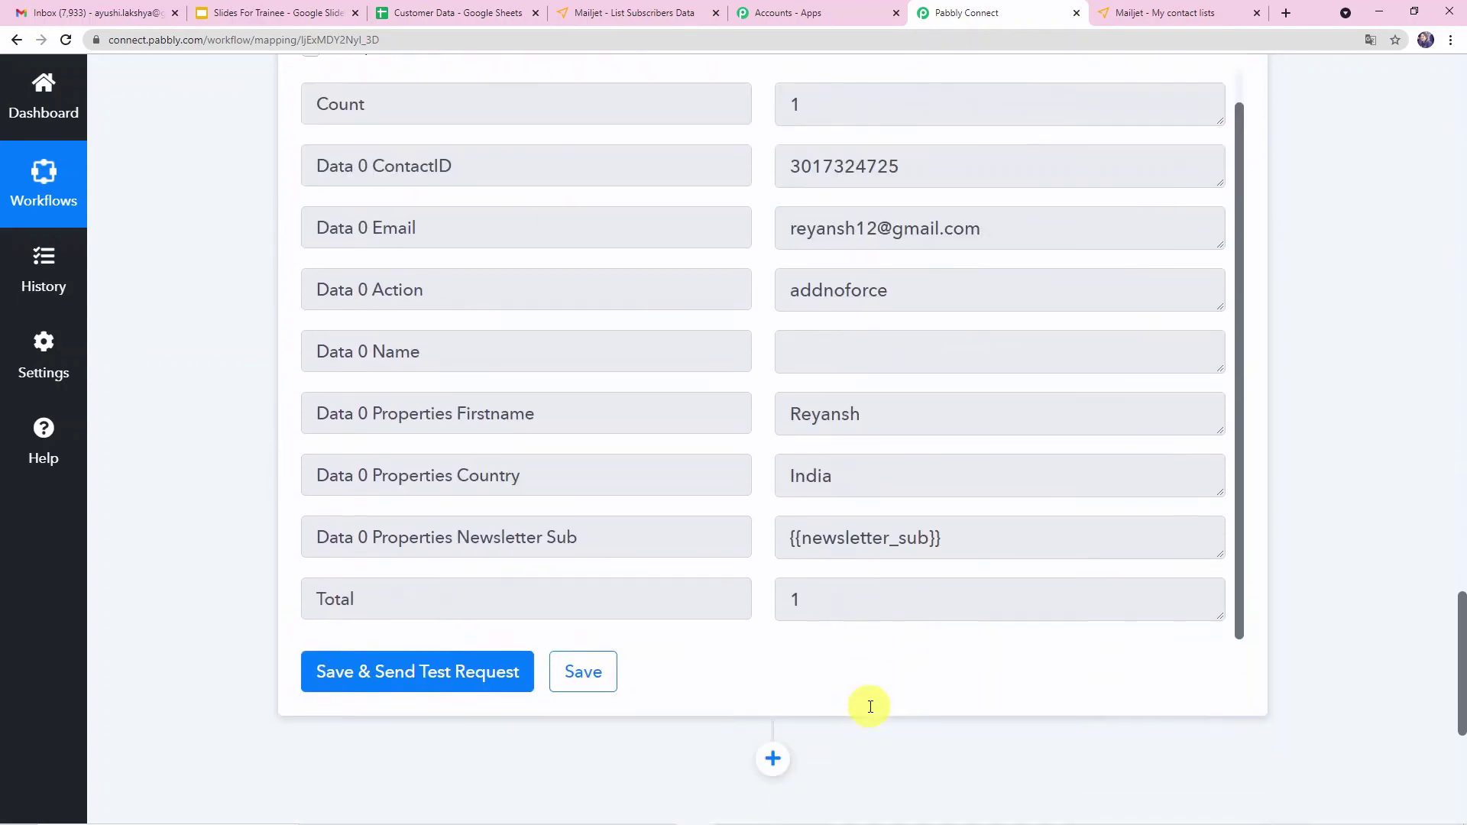
scroll(870, 706, down, 2)
scroll(870, 706, up, 6)
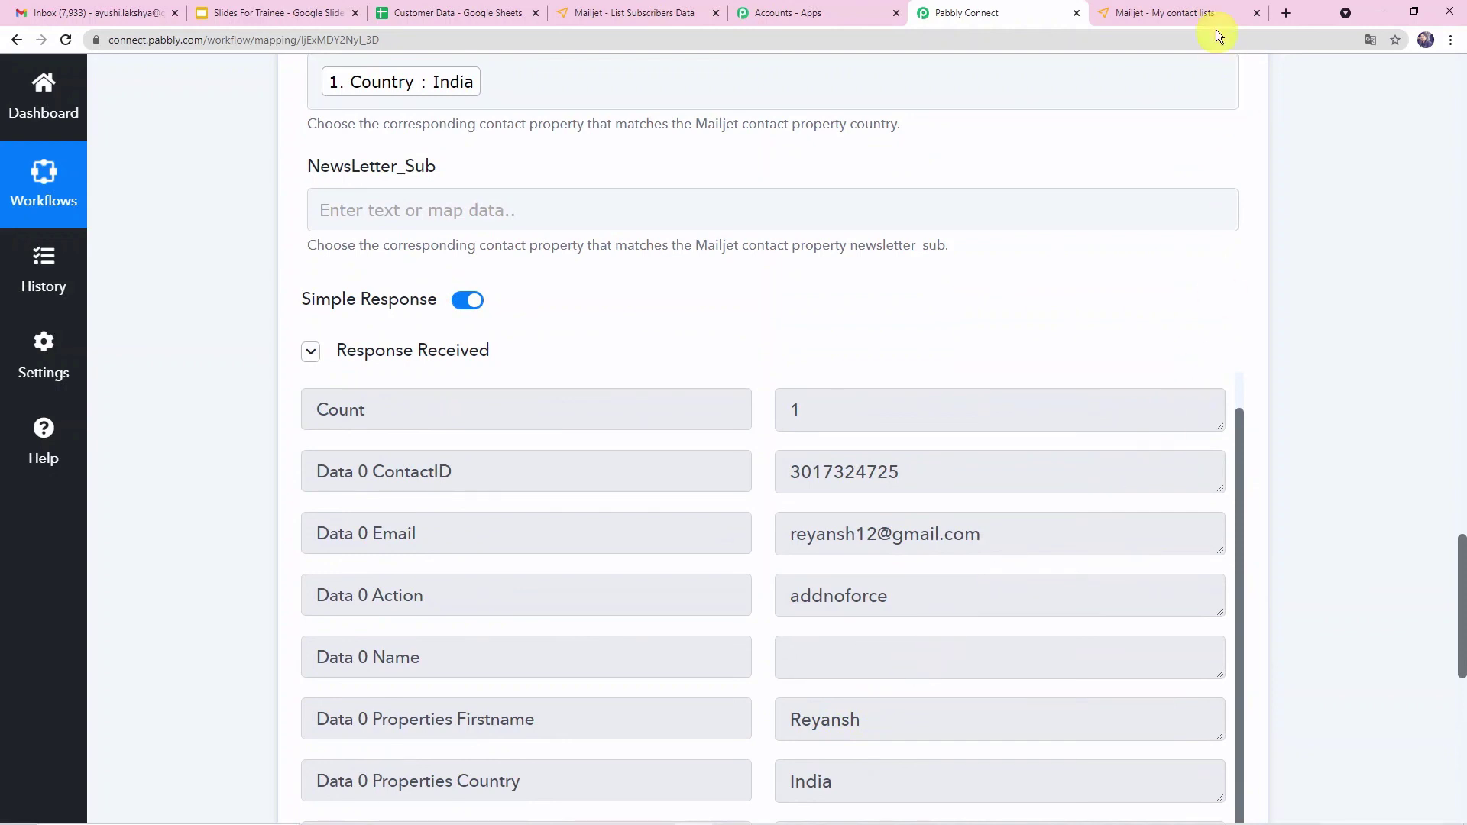
click(1167, 14)
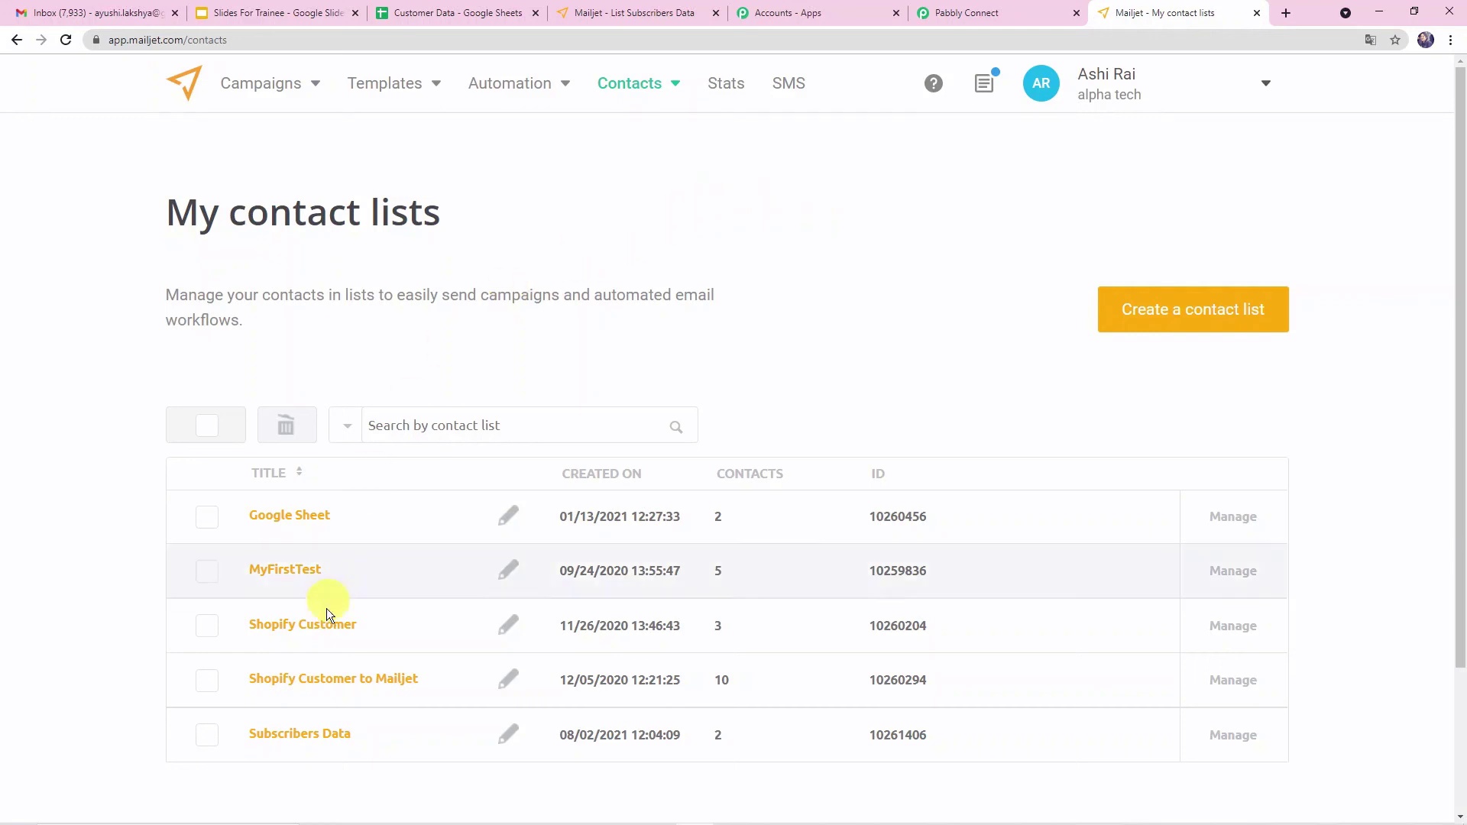
click(301, 742)
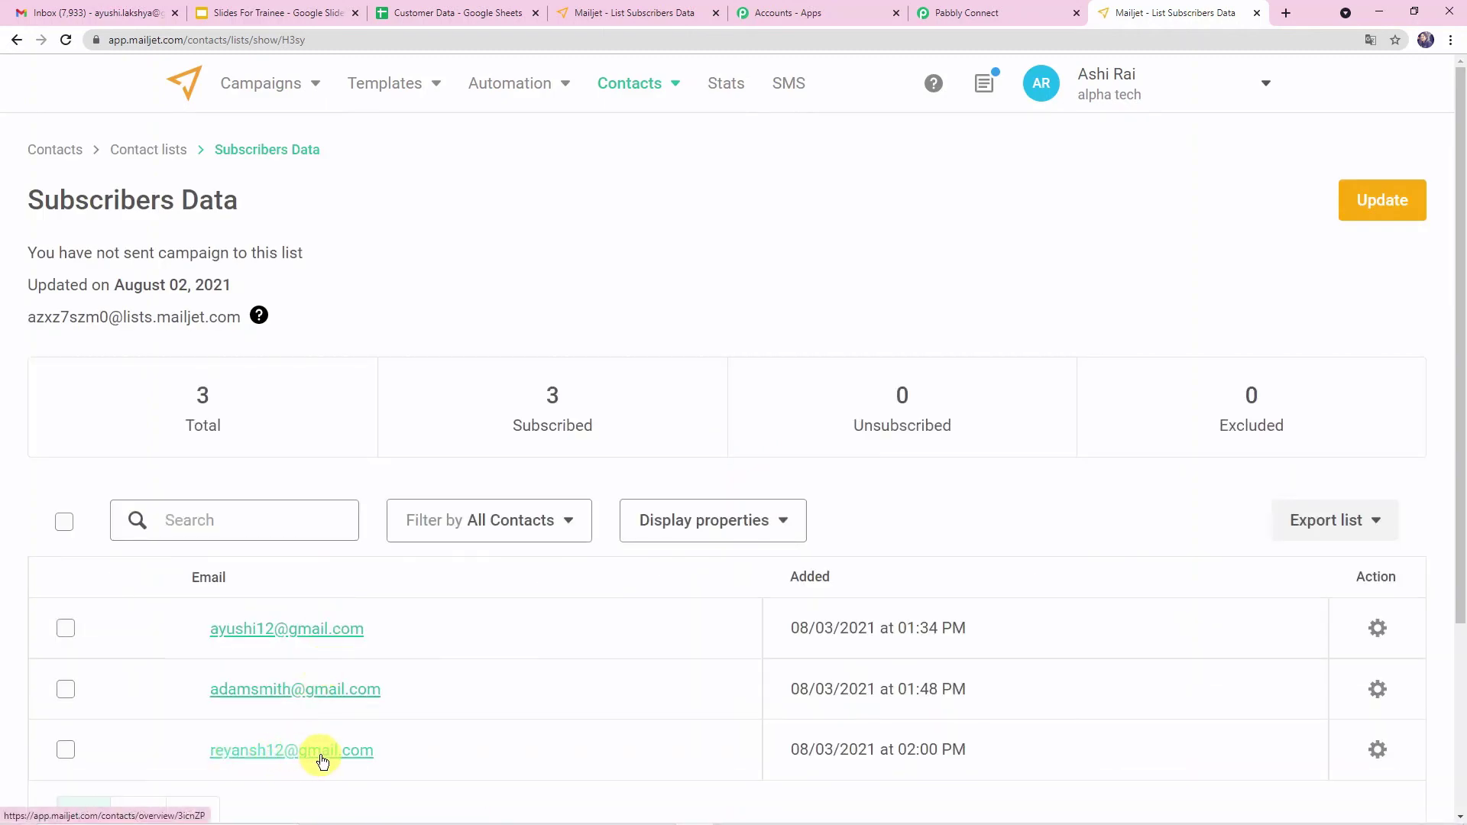
click(443, 12)
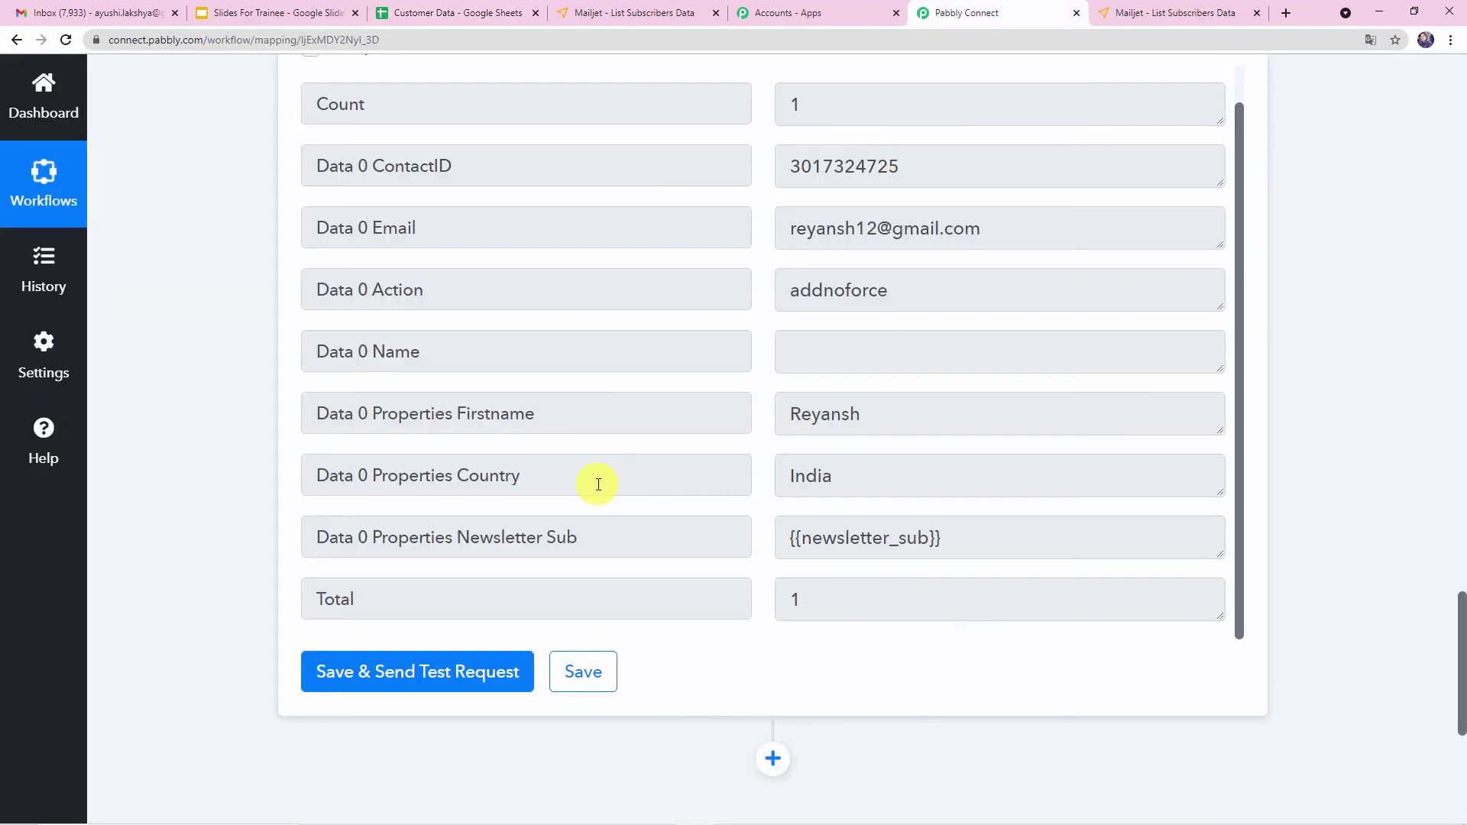
- Save the MailJet action step and collapse the workflow to its overview
click(579, 680)
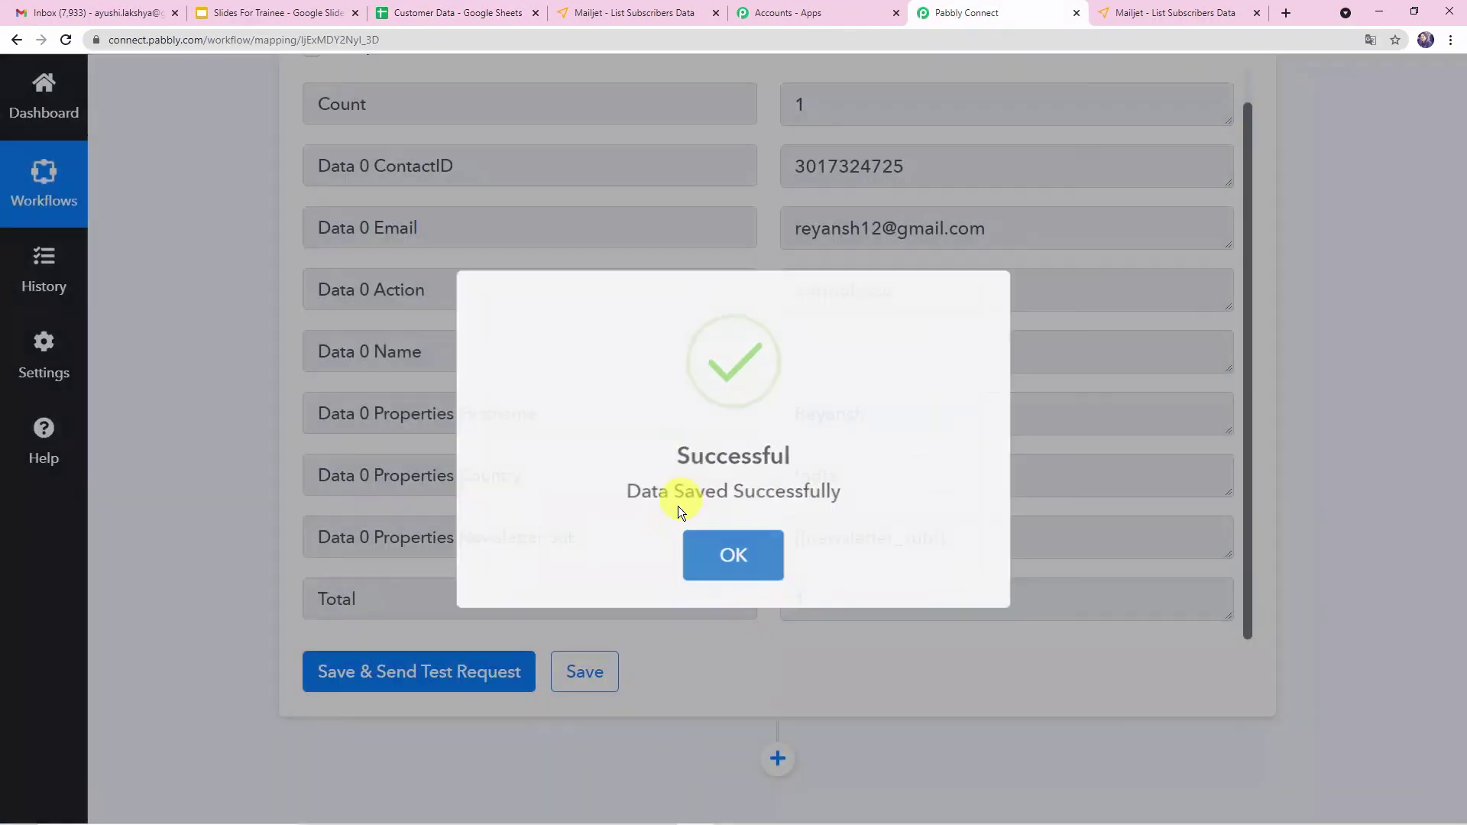
click(726, 544)
scroll(727, 537, up, 1)
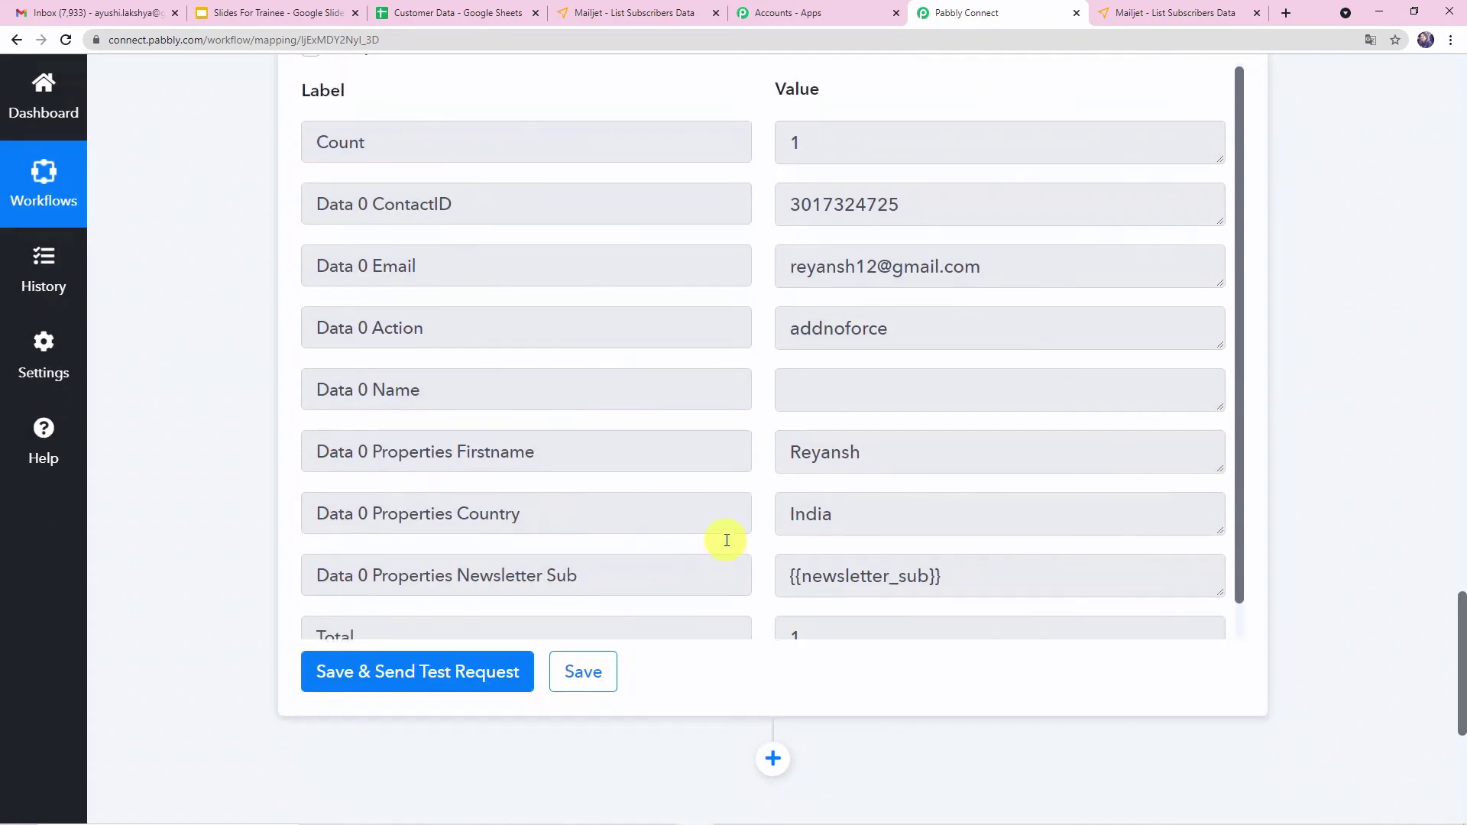
scroll(1396, 367, up, 15)
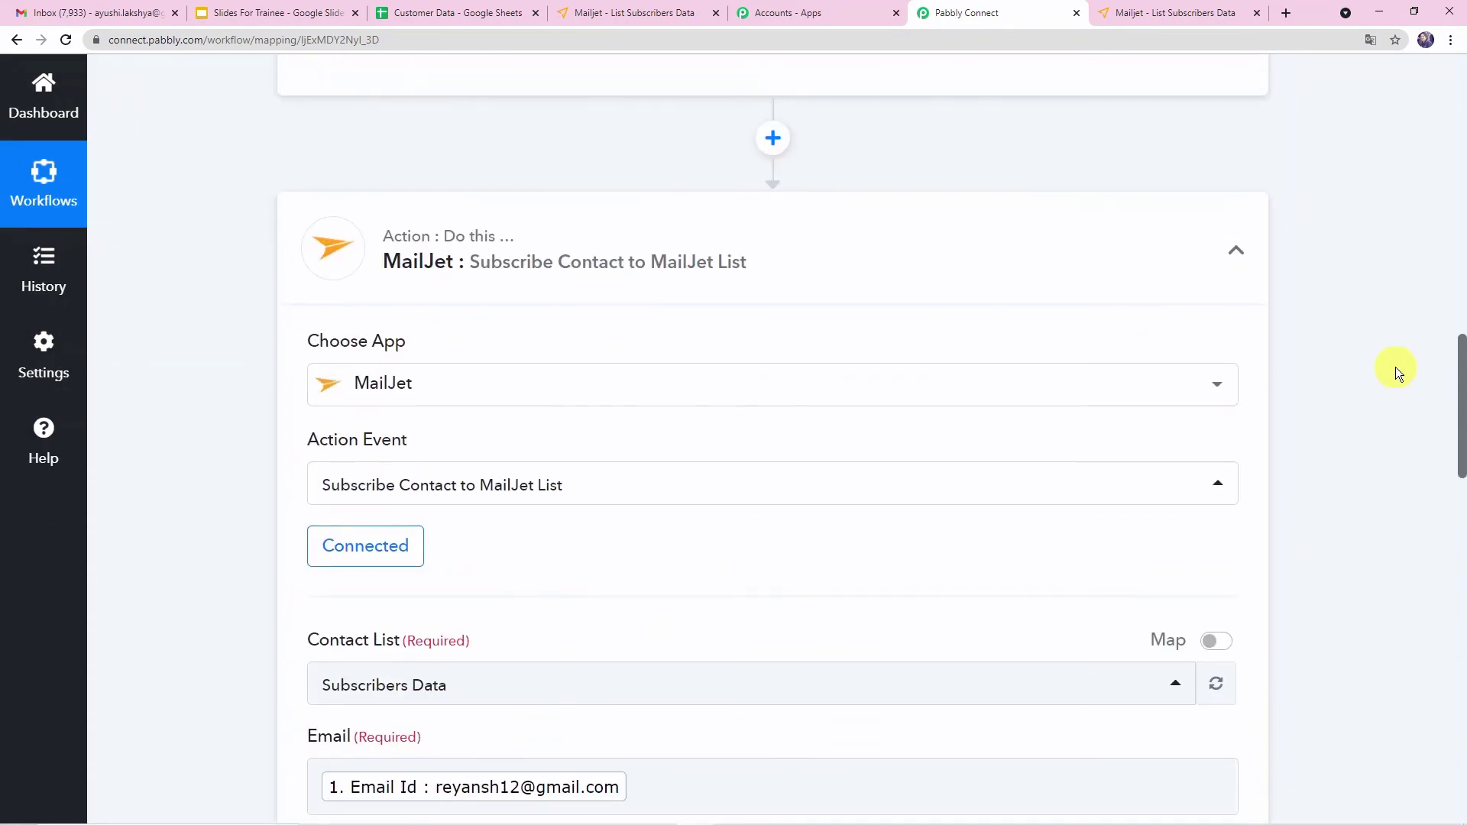
scroll(920, 370, up, 17)
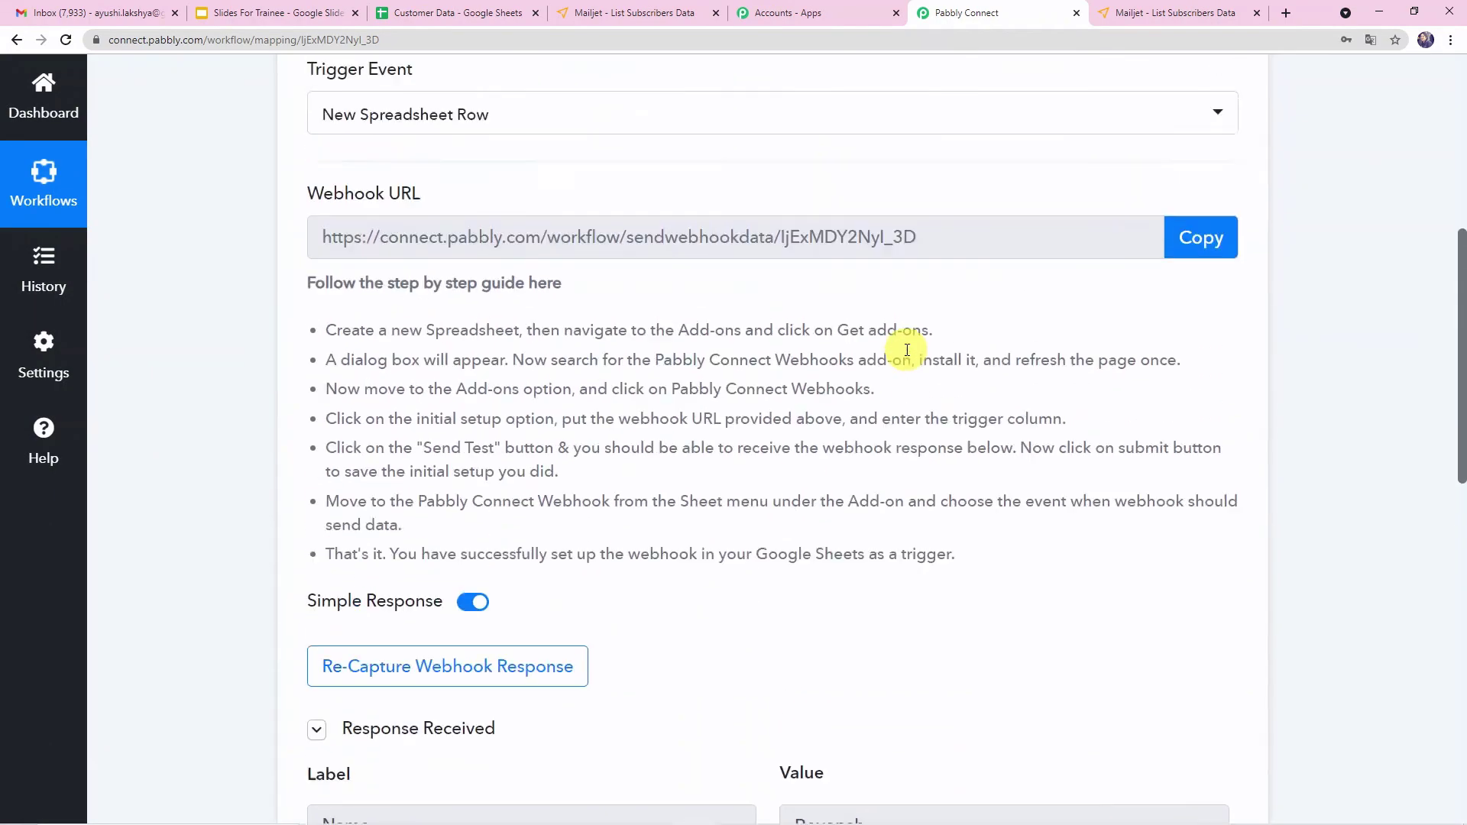
click(801, 327)
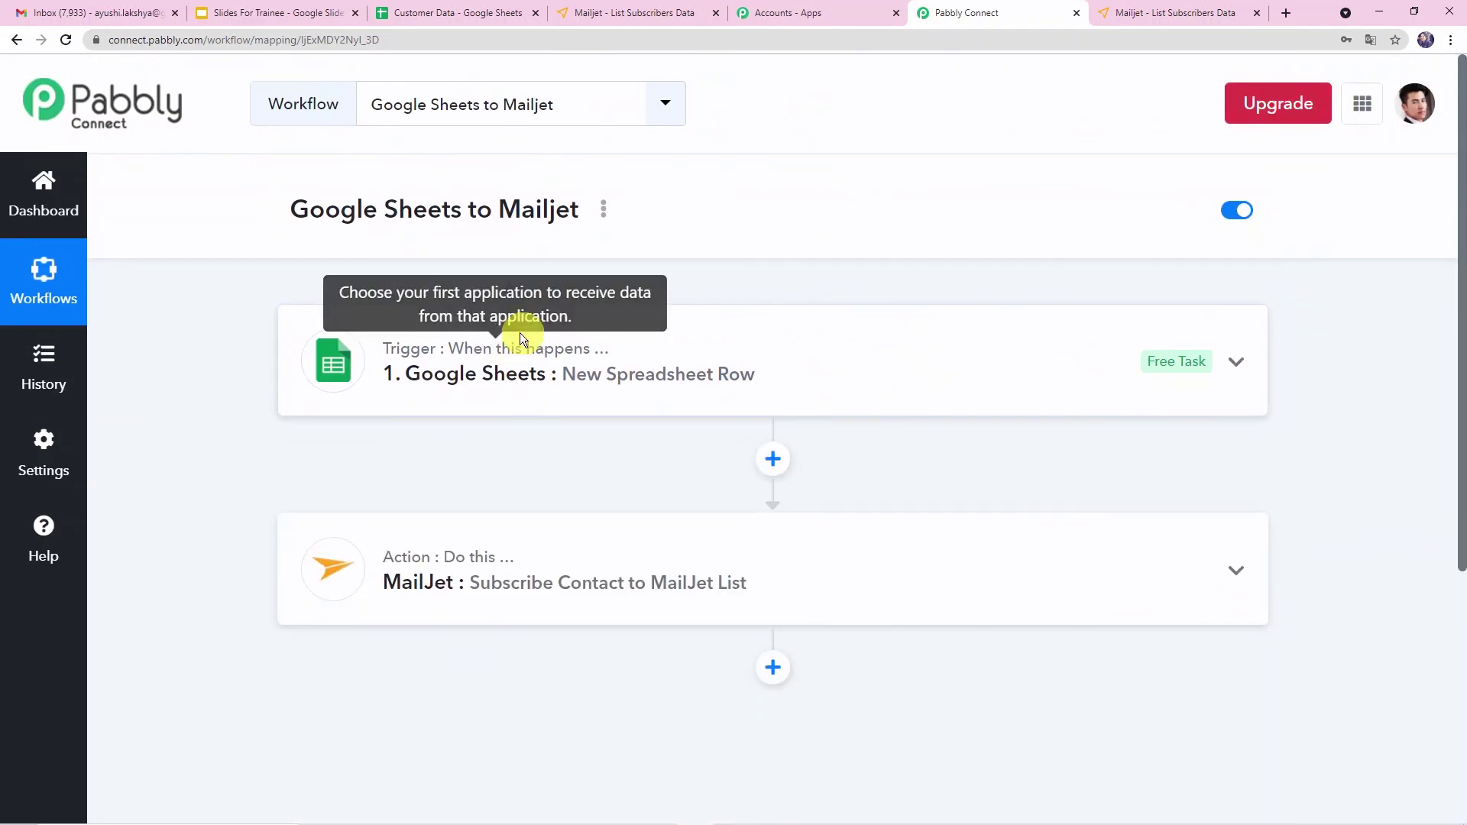